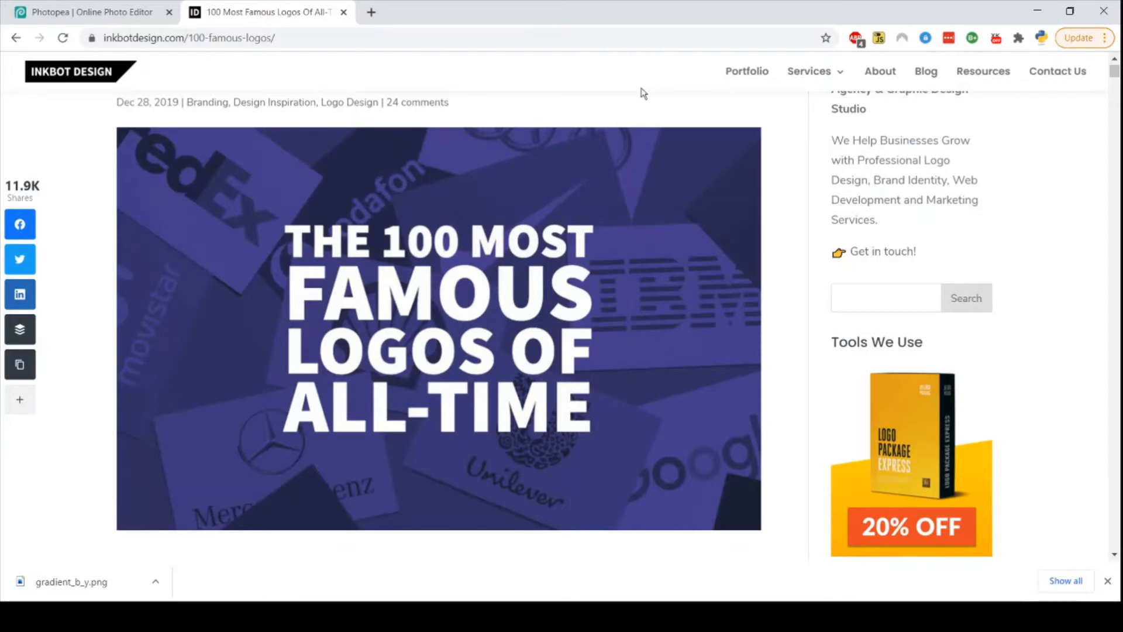
Step: Examine the shapes, colours and lettering of the brand logos in the 100 most famous logos article and close the page
scroll(643, 92, "down", 2)
scroll(643, 92, "up", 2)
scroll(643, 92, "down", 10)
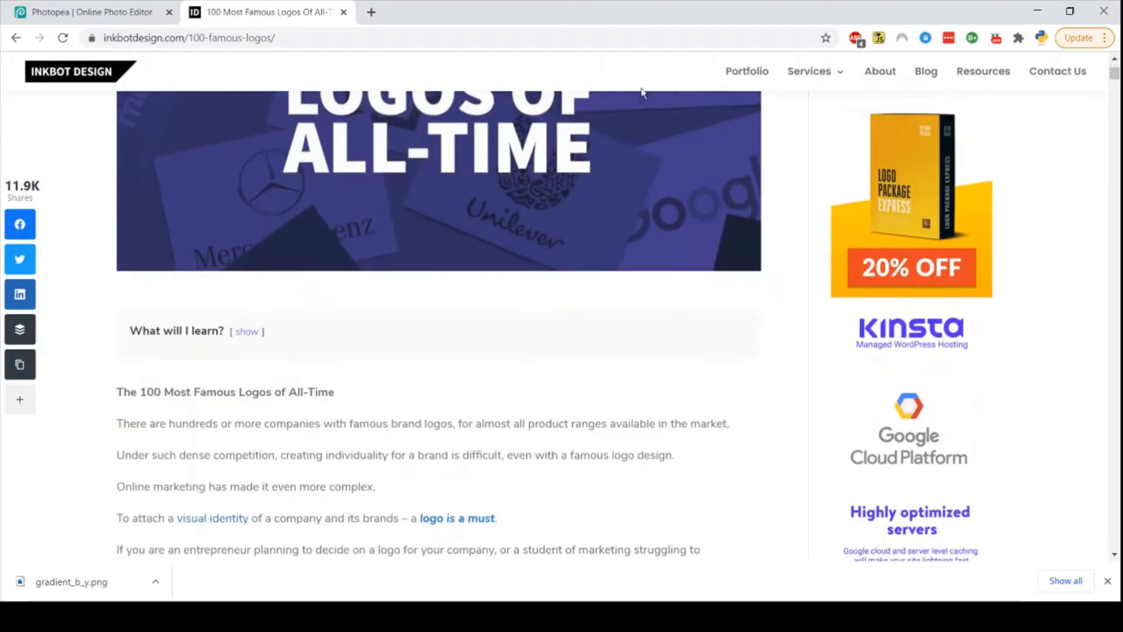
scroll(643, 92, "down", 6)
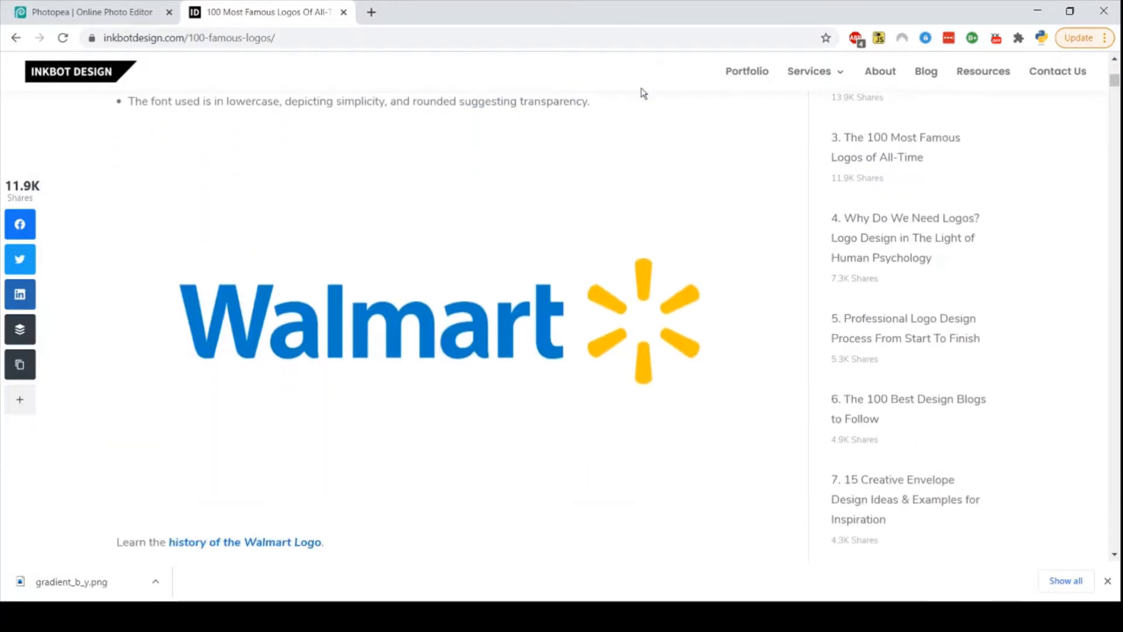
scroll(643, 92, "up", 1)
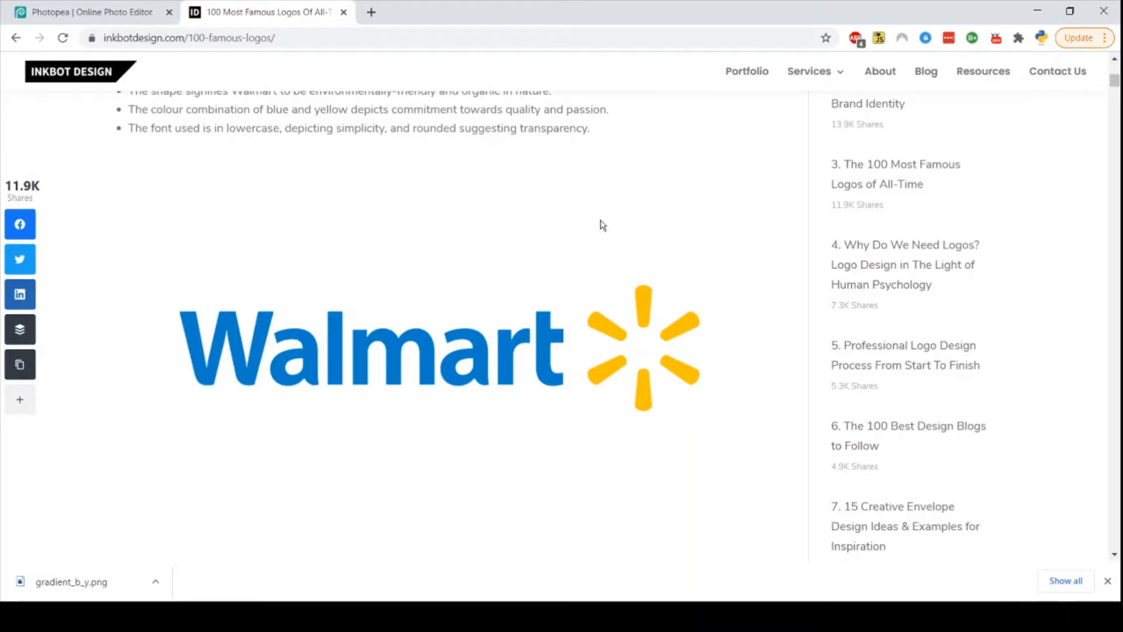
scroll(603, 222, "down", 8)
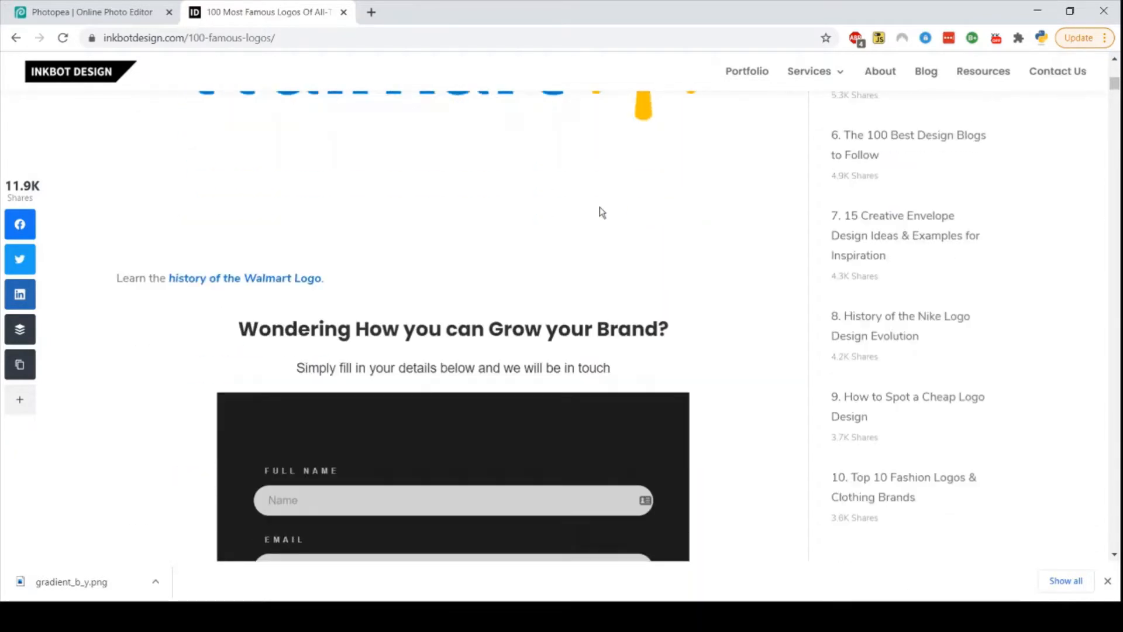
scroll(601, 212, "down", 10)
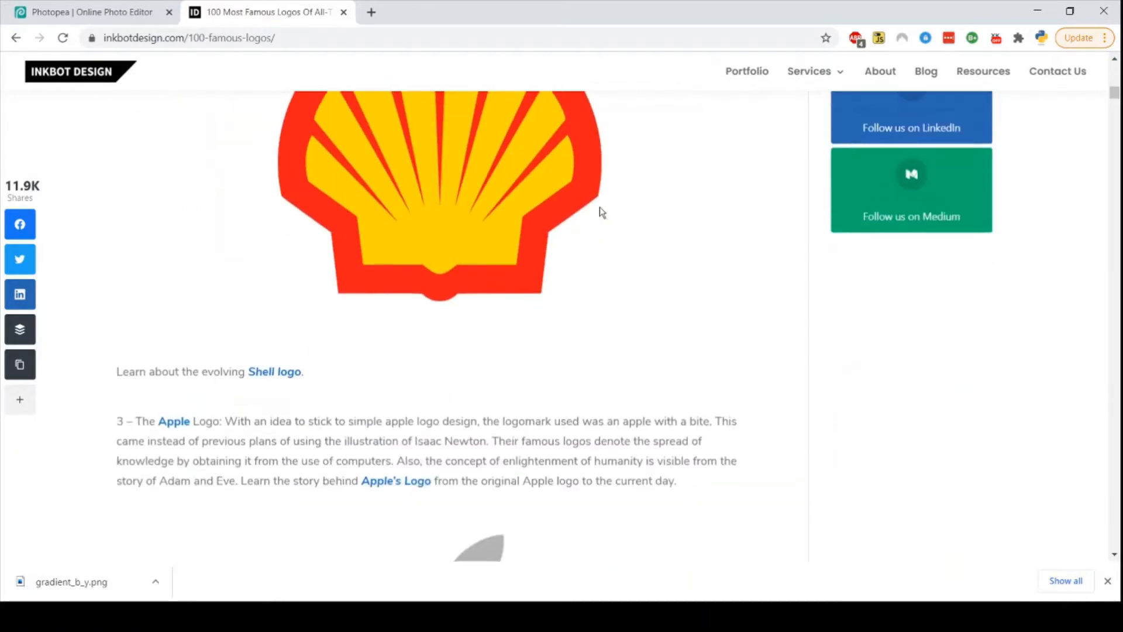
scroll(601, 212, "up", 2)
scroll(601, 211, "down", 9)
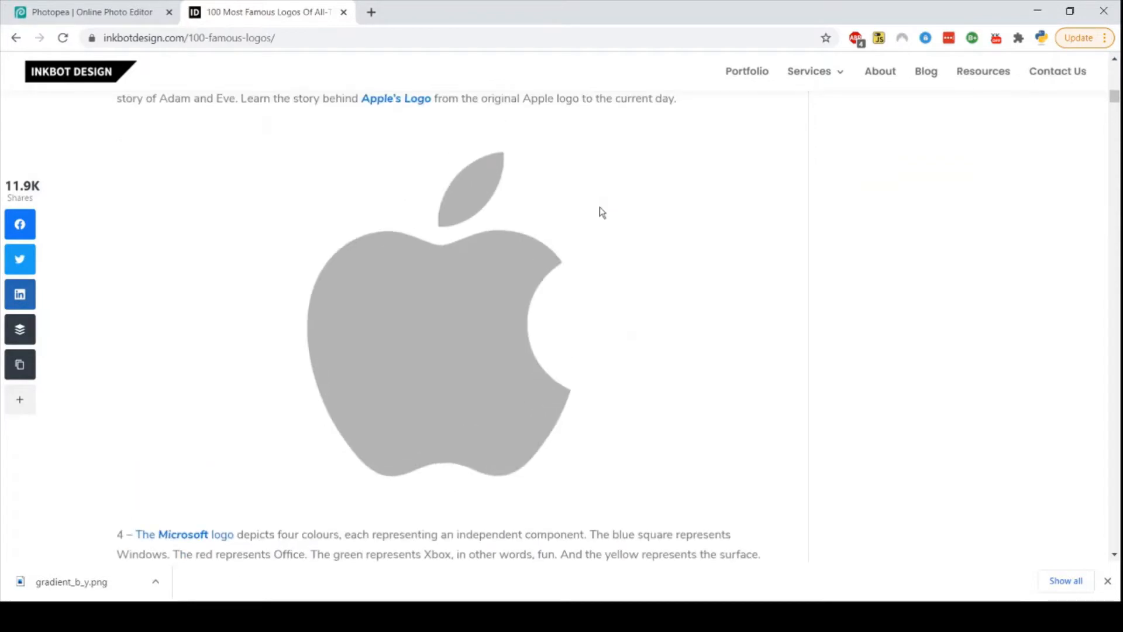
scroll(602, 212, "down", 9)
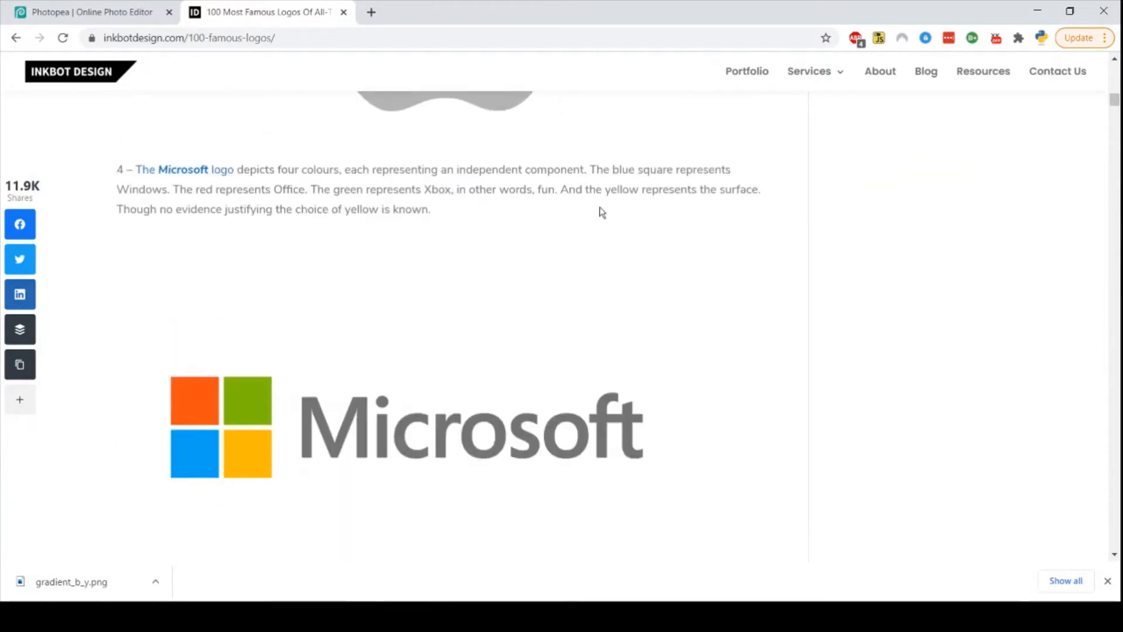
scroll(599, 206, "up", 1)
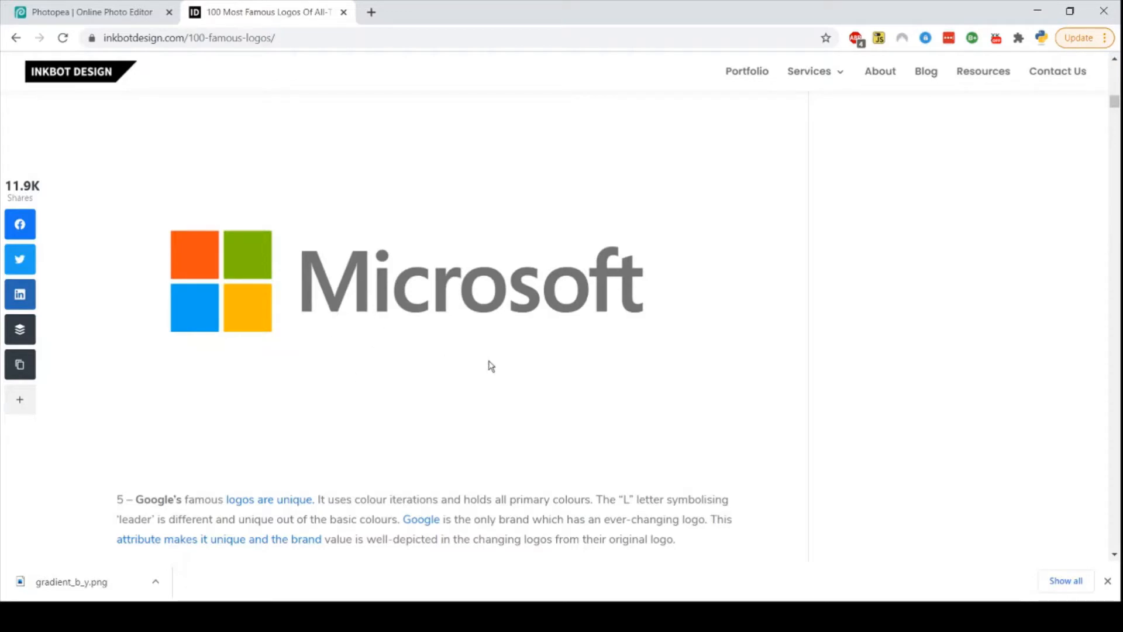
scroll(711, 340, "down", 9)
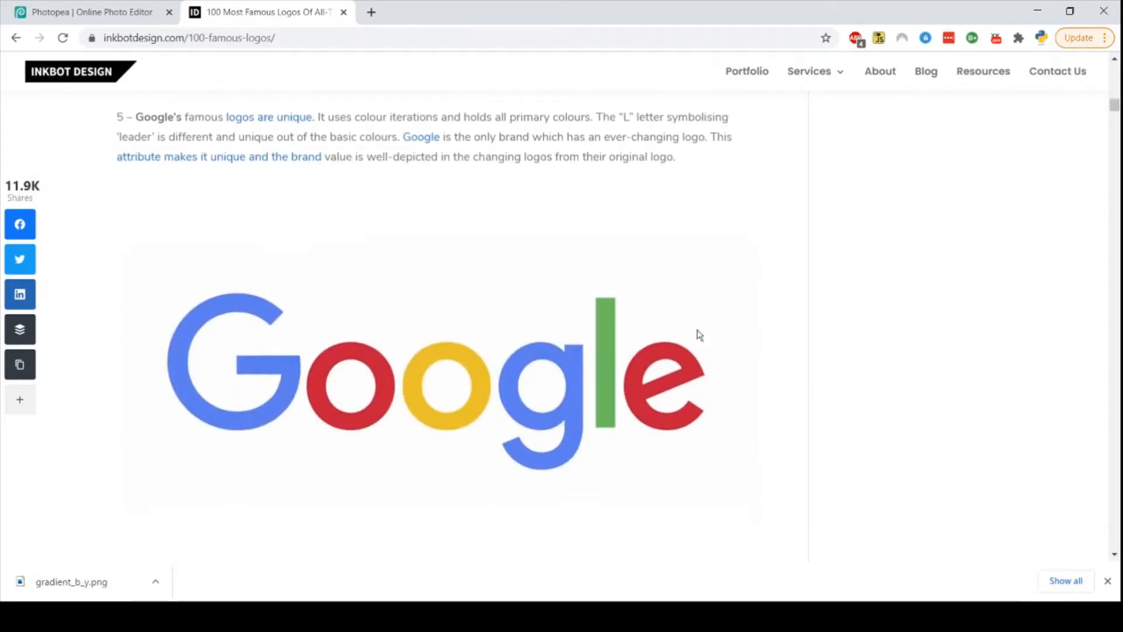
scroll(699, 335, "down", 6)
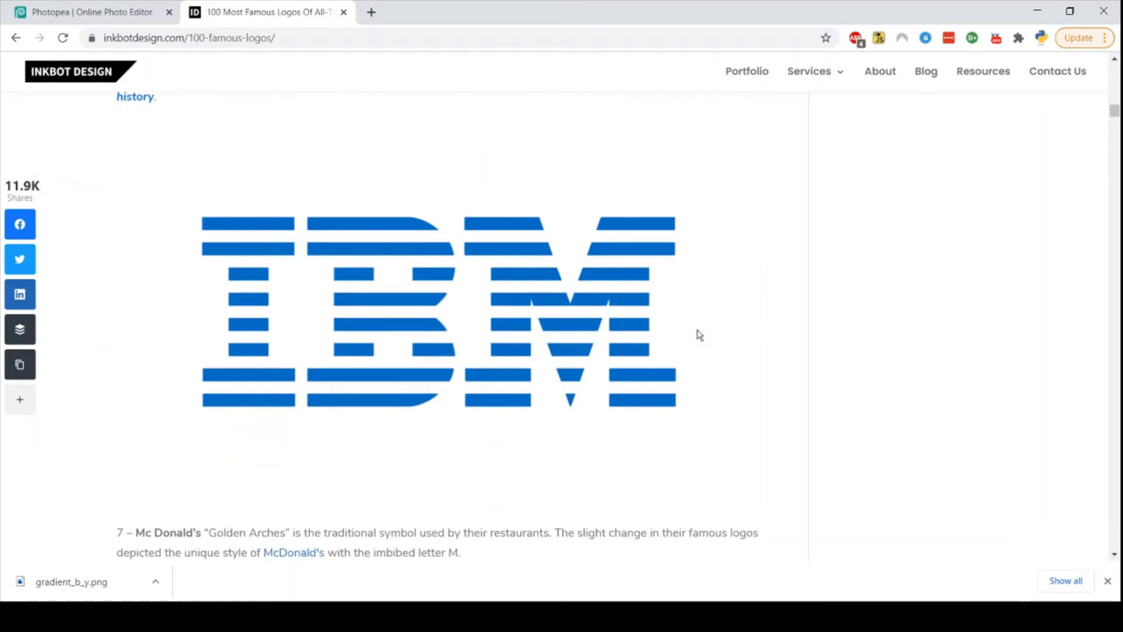
scroll(700, 336, "down", 7)
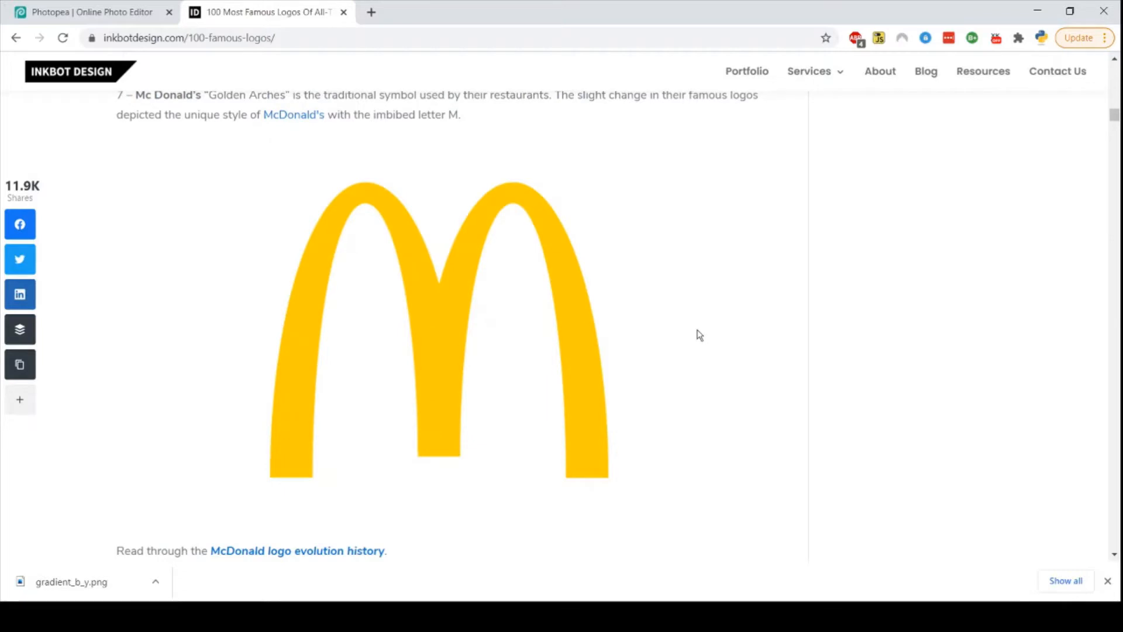
scroll(700, 335, "down", 12)
scroll(700, 335, "up", 3)
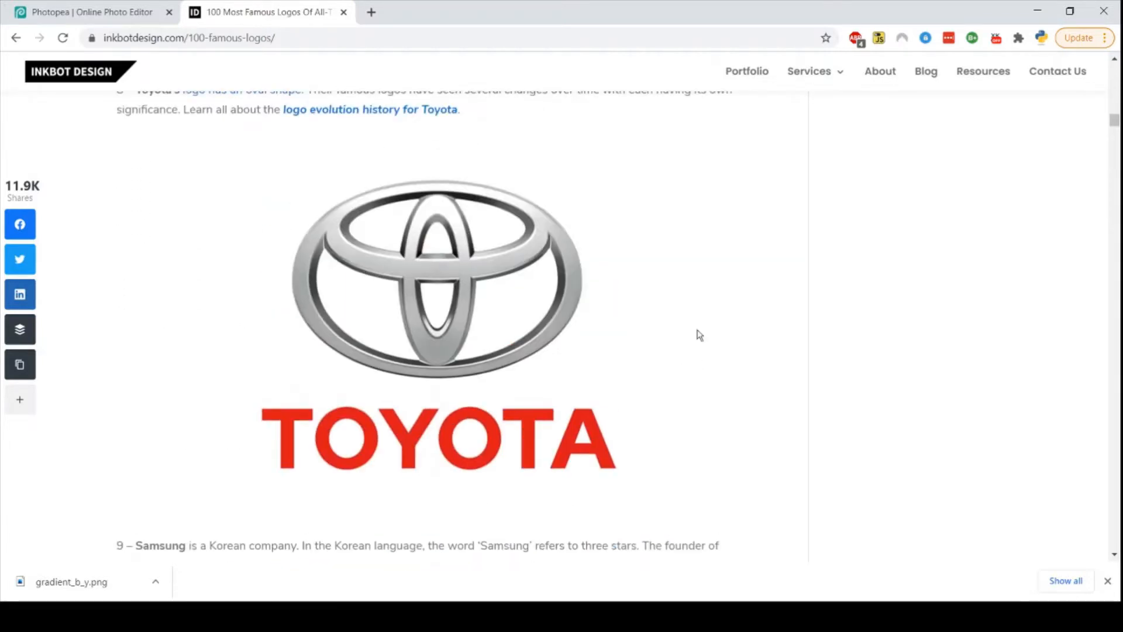
scroll(700, 335, "down", 7)
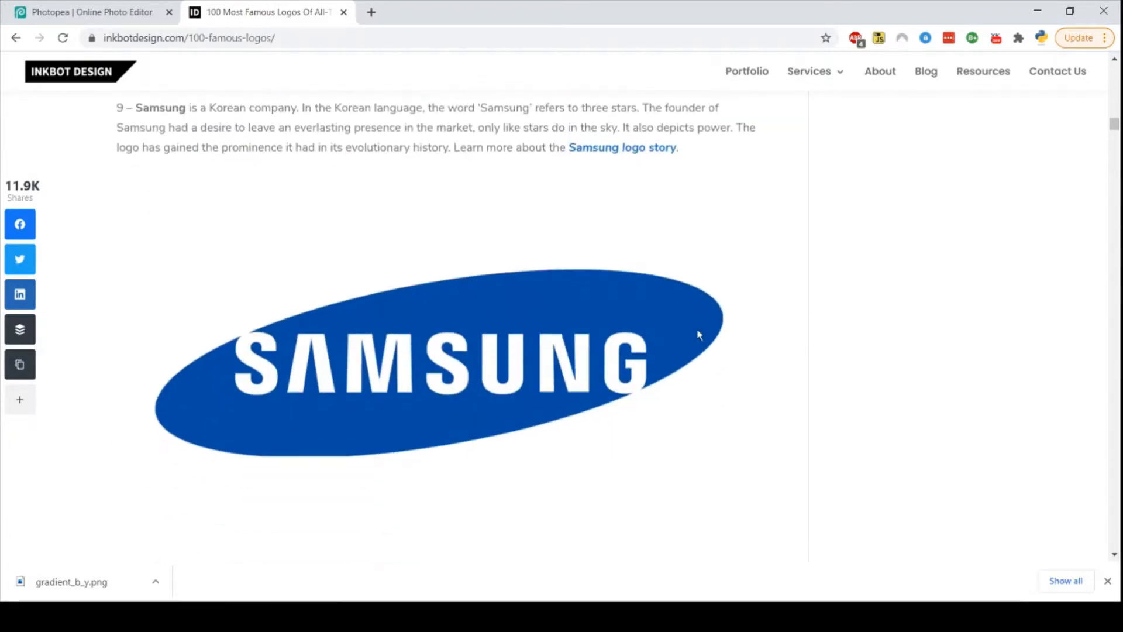
scroll(698, 333, "down", 7)
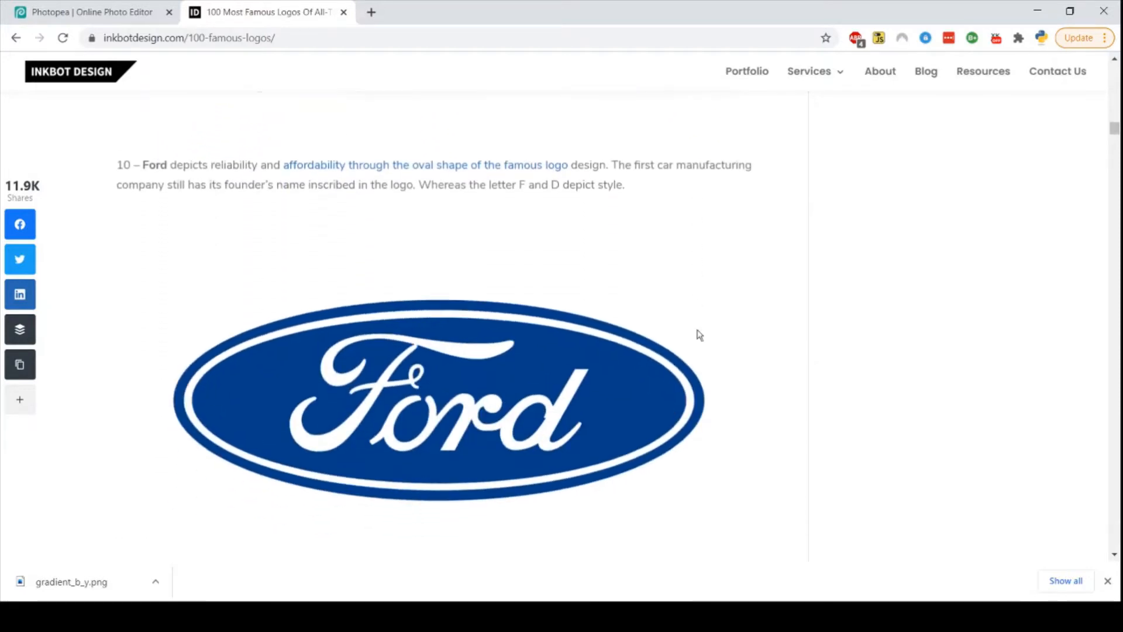
scroll(699, 336, "down", 2)
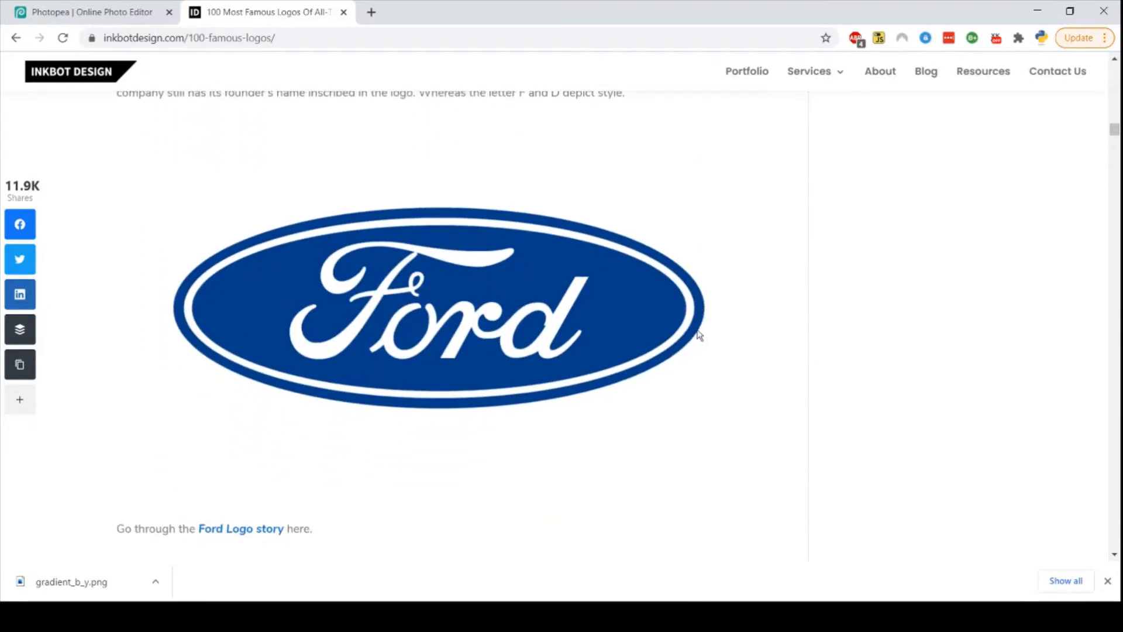
scroll(699, 336, "down", 9)
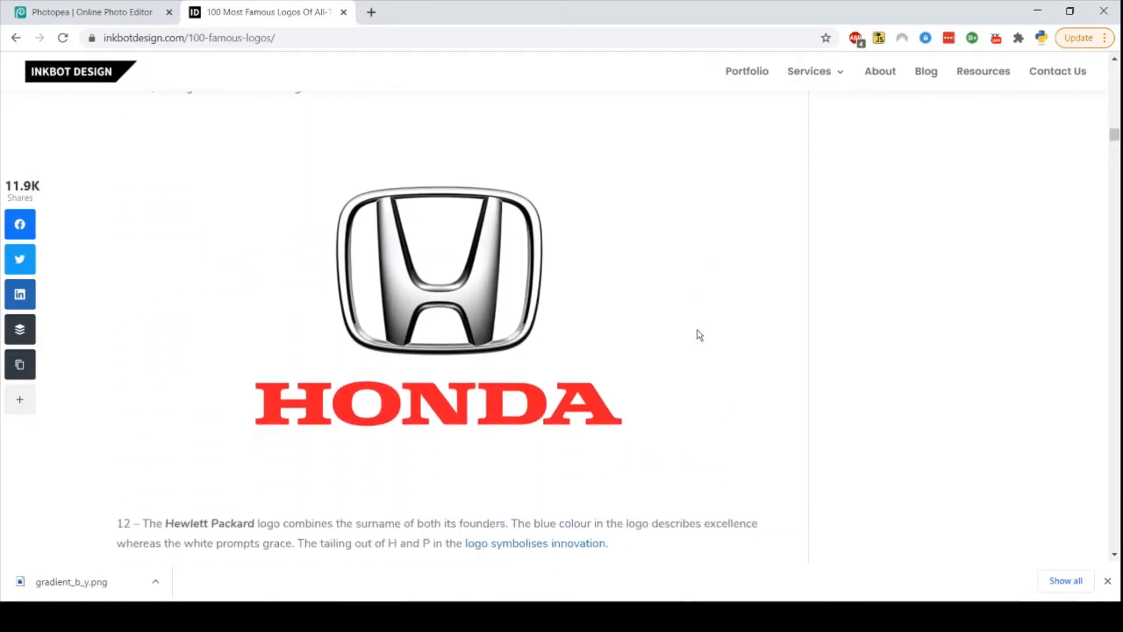
scroll(699, 336, "down", 7)
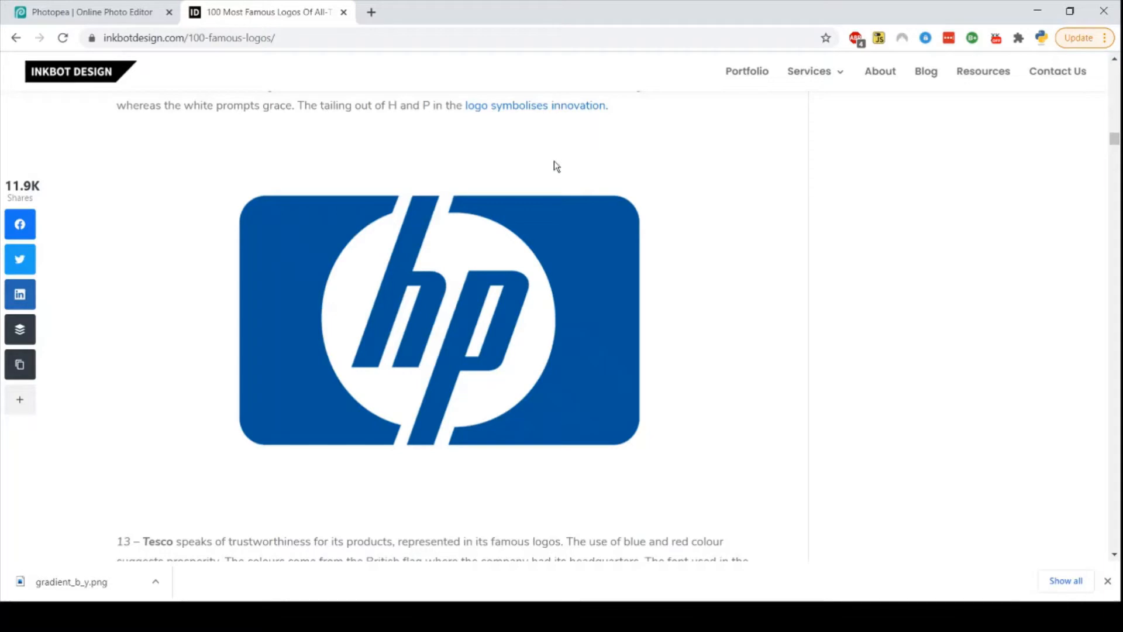
scroll(555, 167, "down", 10)
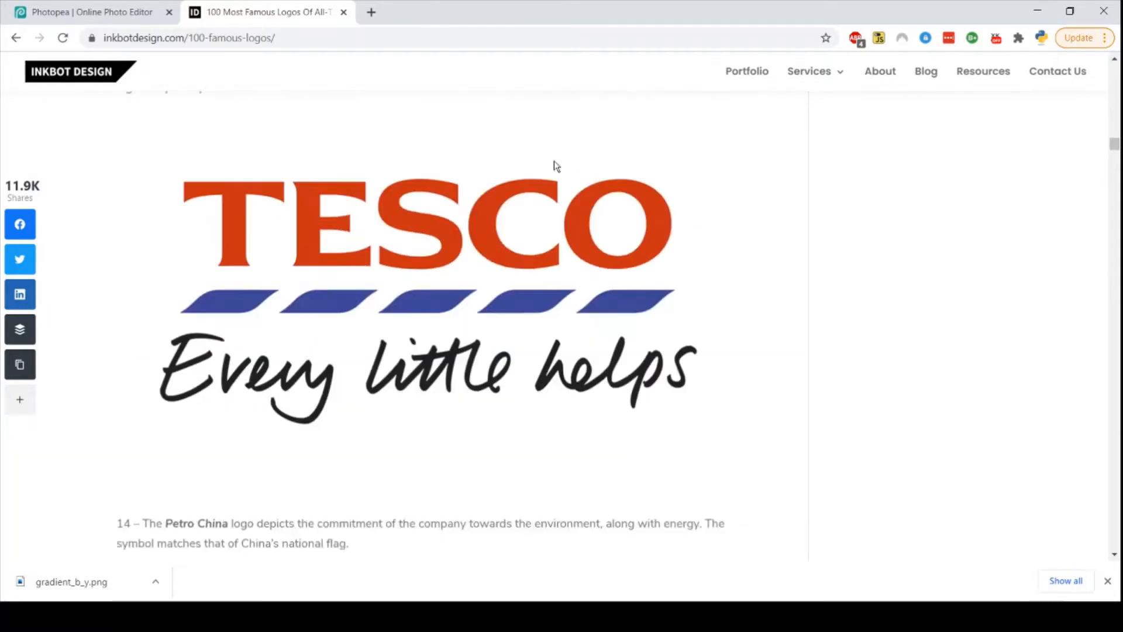
scroll(556, 166, "down", 20)
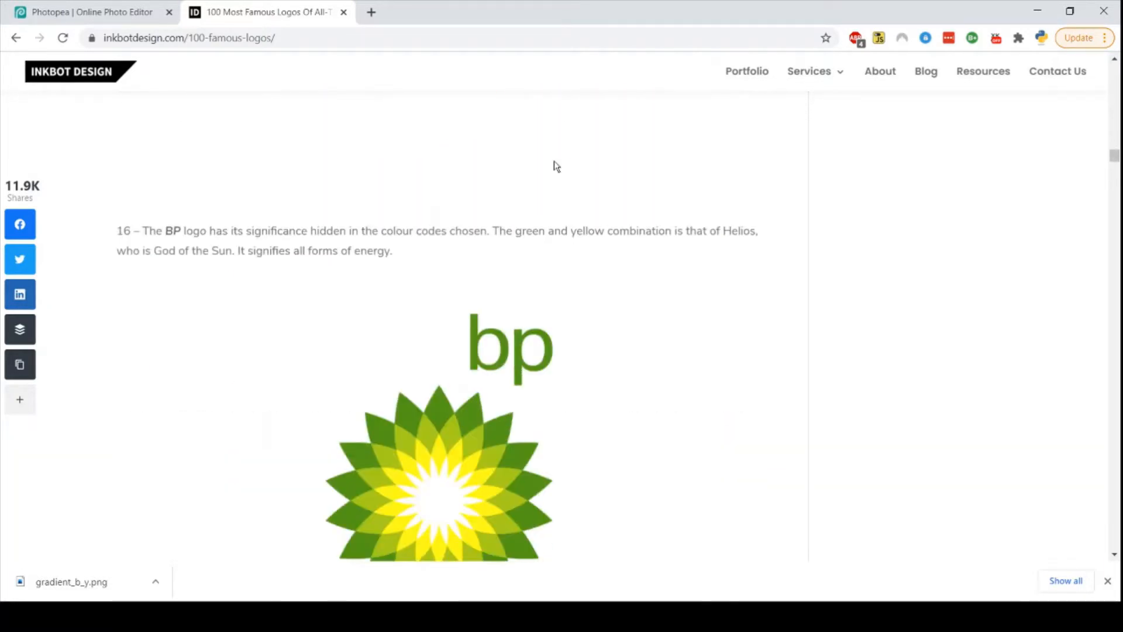
scroll(556, 166, "down", 4)
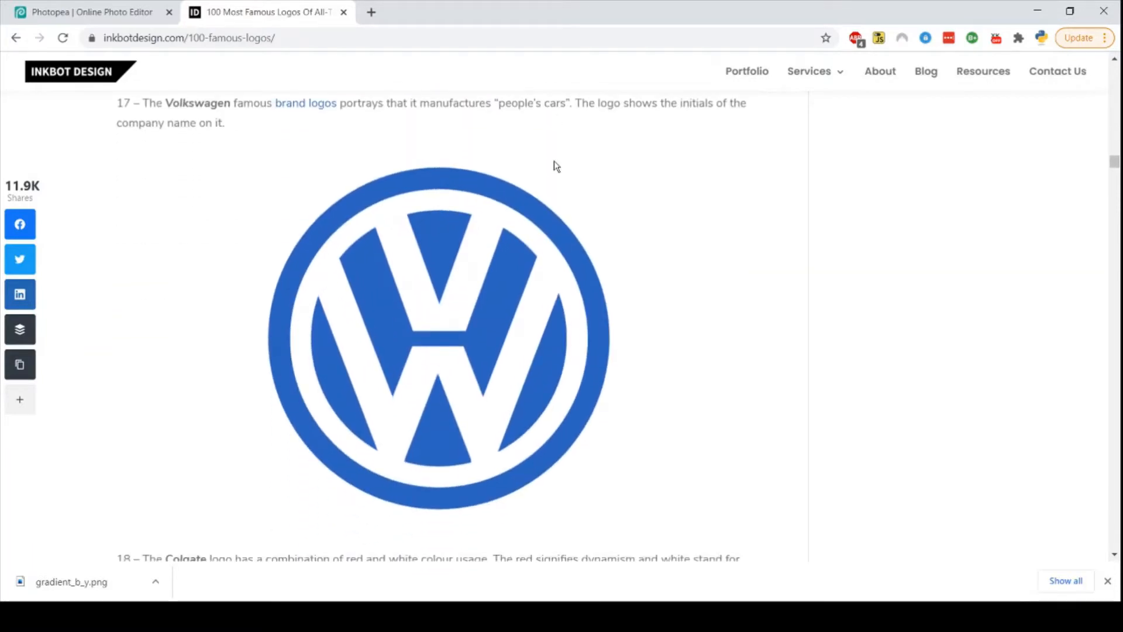
scroll(556, 166, "up", 8)
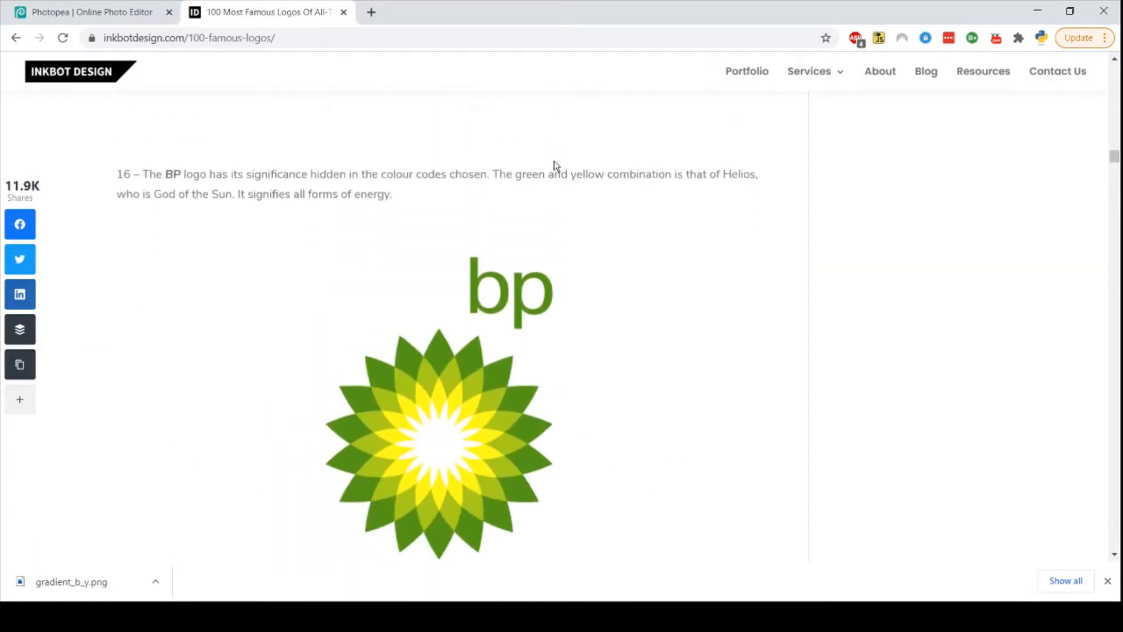
scroll(556, 163, "down", 8)
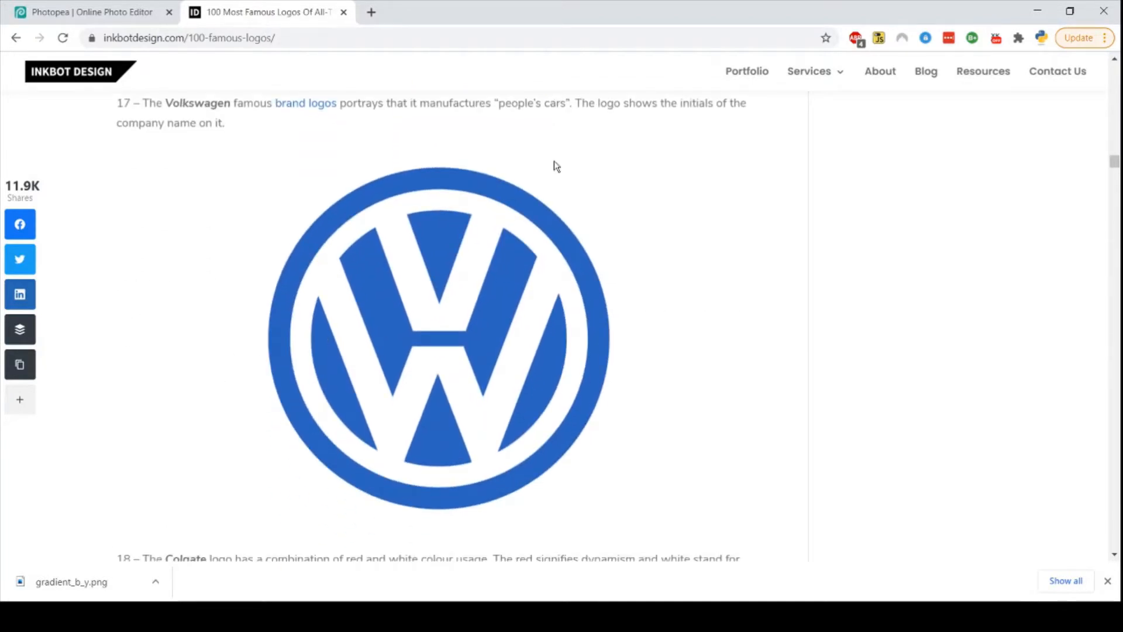
scroll(556, 166, "down", 6)
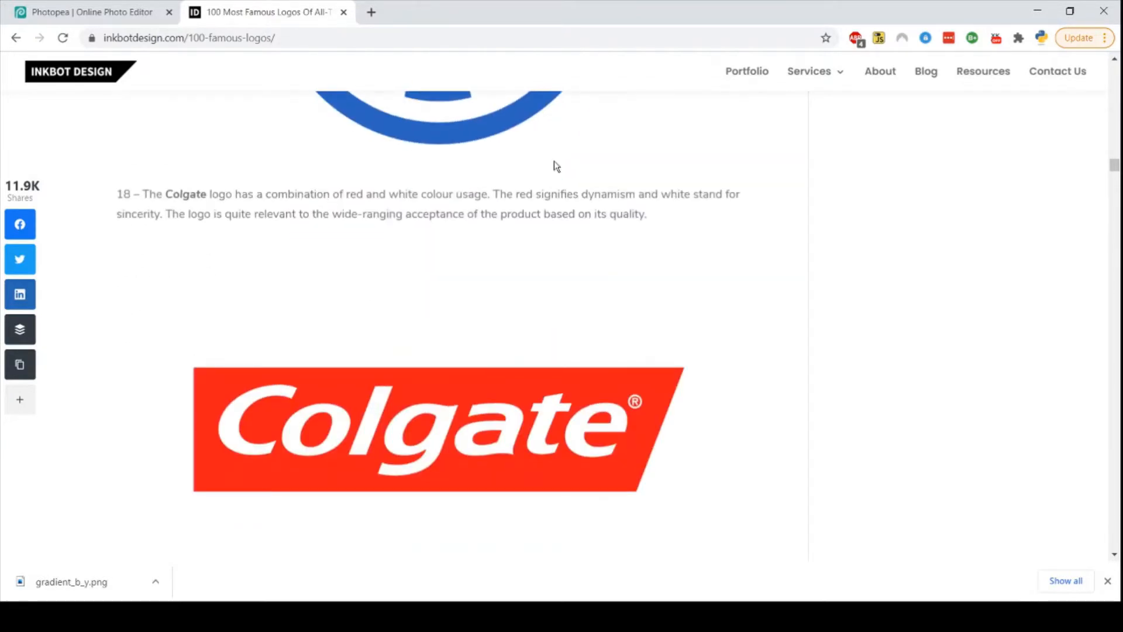
scroll(556, 167, "down", 14)
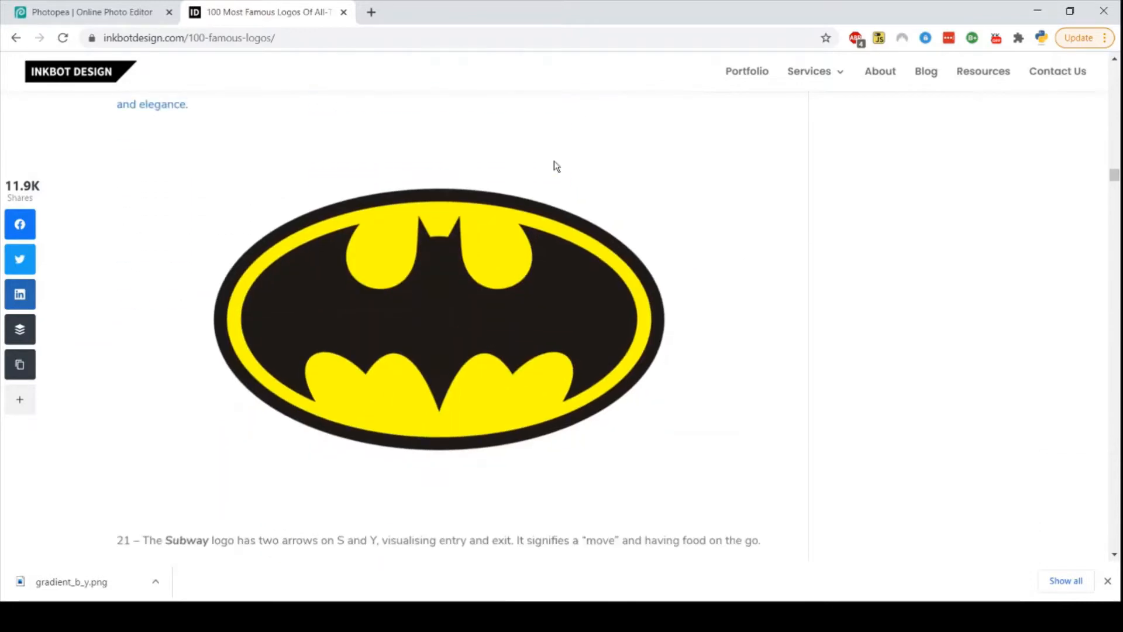
scroll(556, 166, "down", 13)
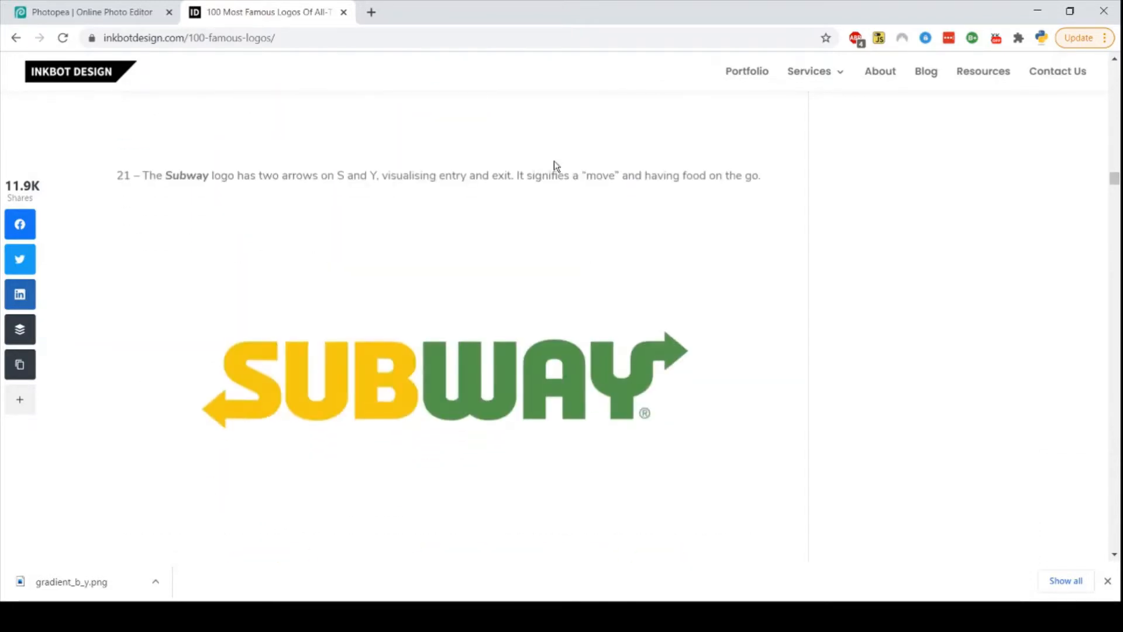
scroll(556, 167, "down", 18)
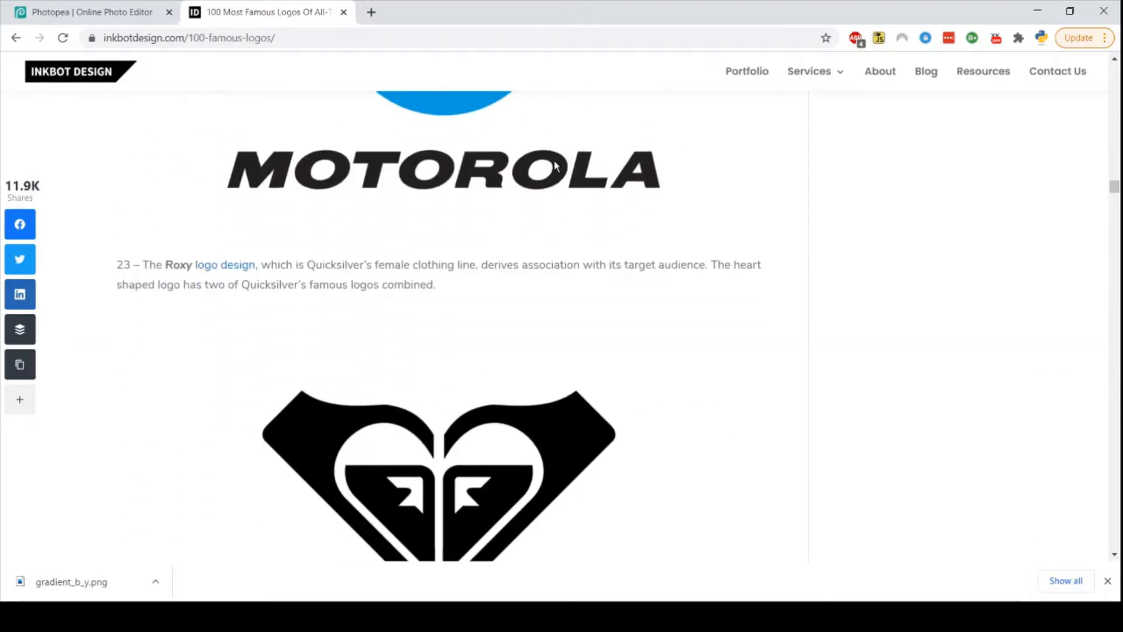
scroll(556, 166, "down", 7)
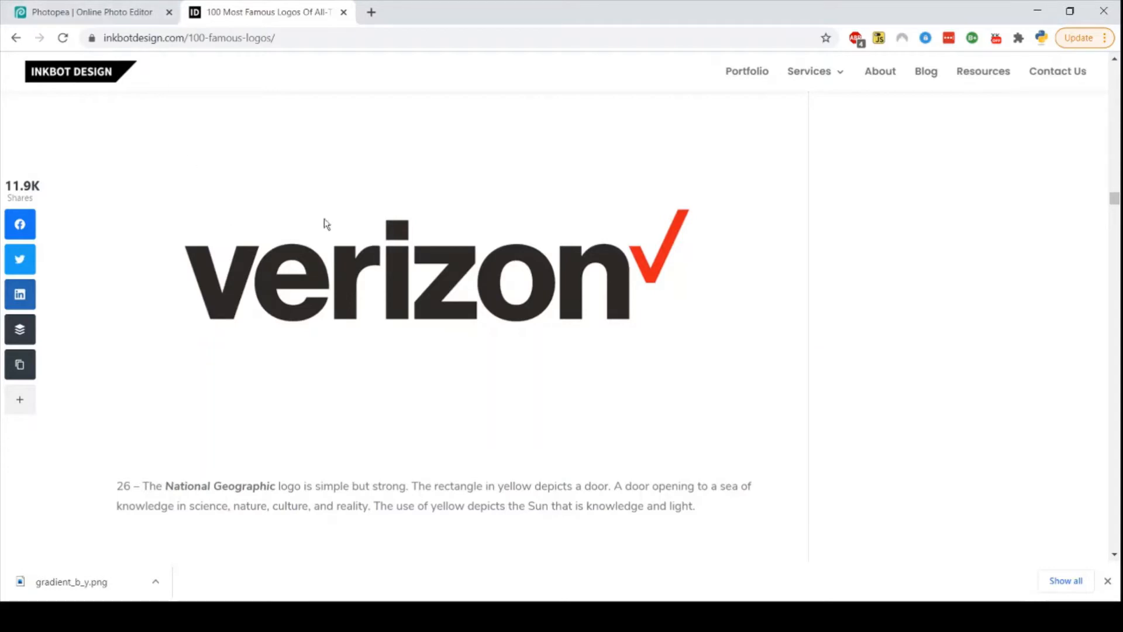
left_click(344, 12)
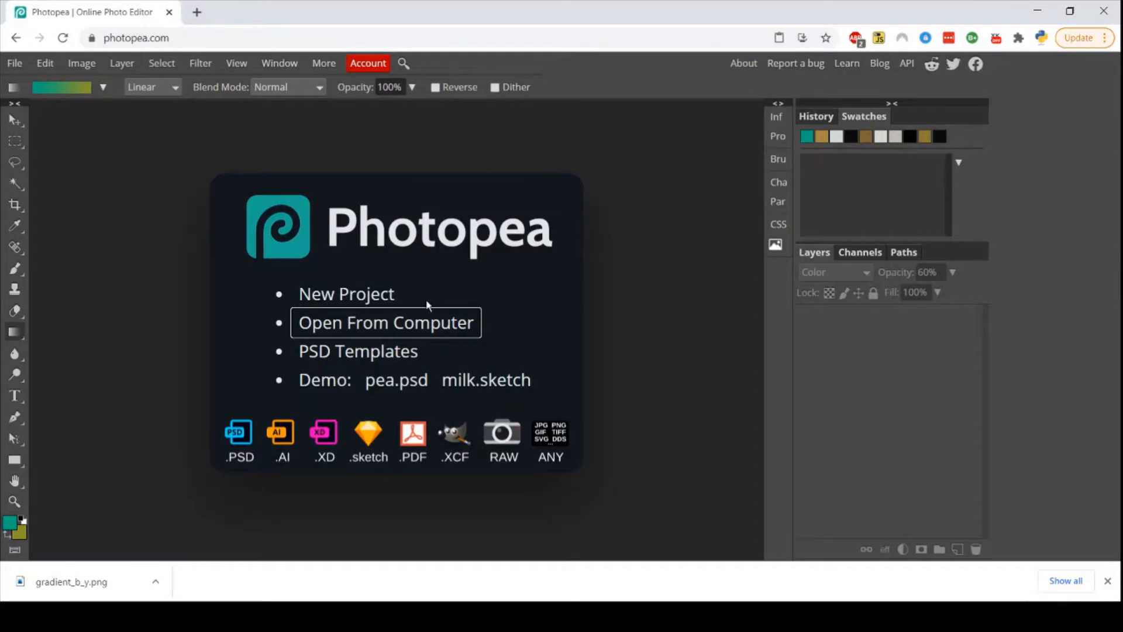
Step: Create a new project named logo with a width of 960 px and a height of 200 px
left_click(369, 306)
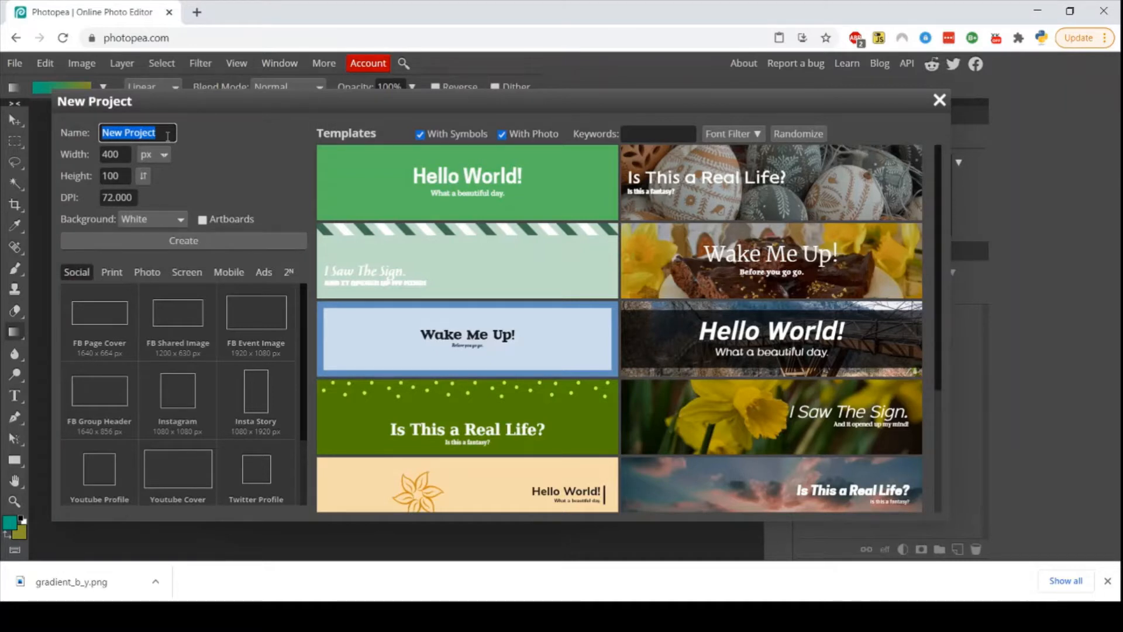
type("logo")
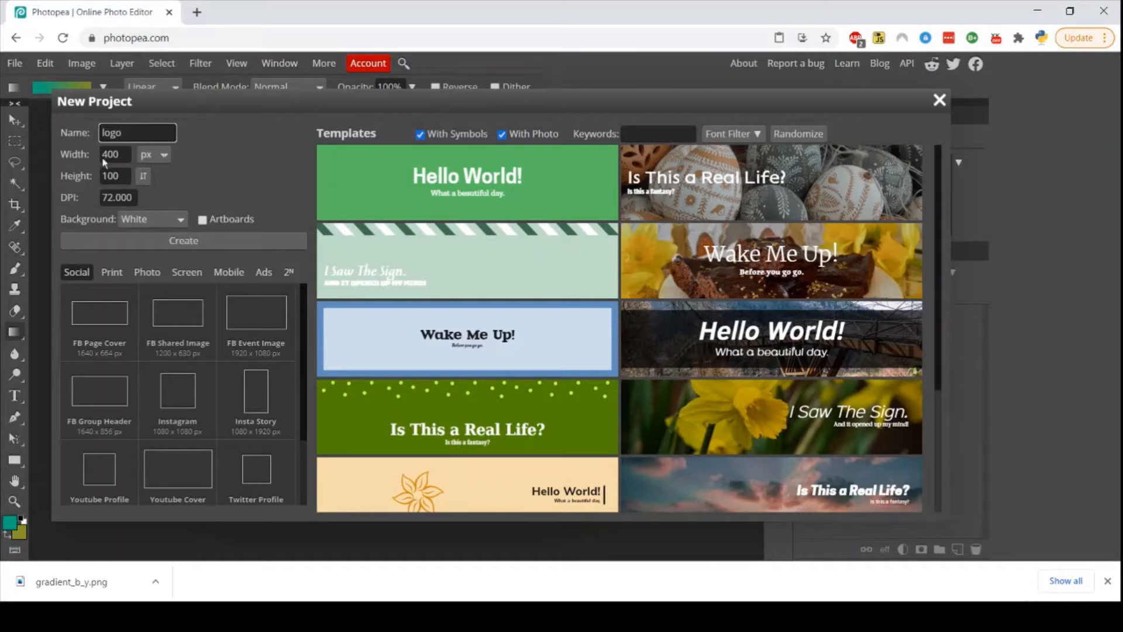
left_click(123, 162)
key("BackSpace")
key("BackSpace")
key("BackSpace")
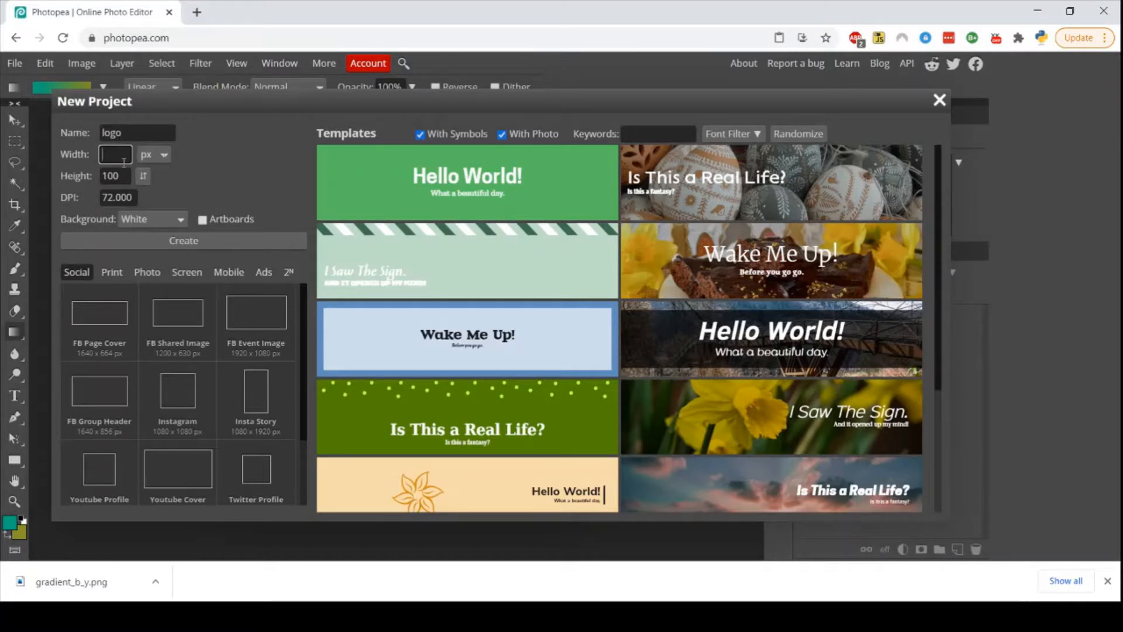
type("960")
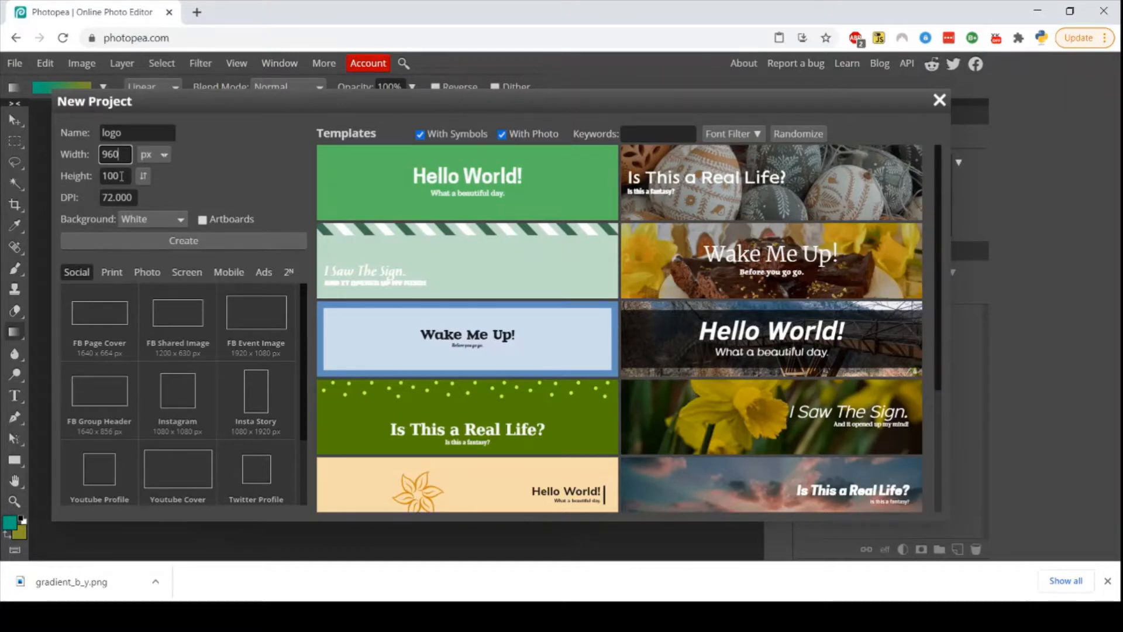
left_click(121, 176)
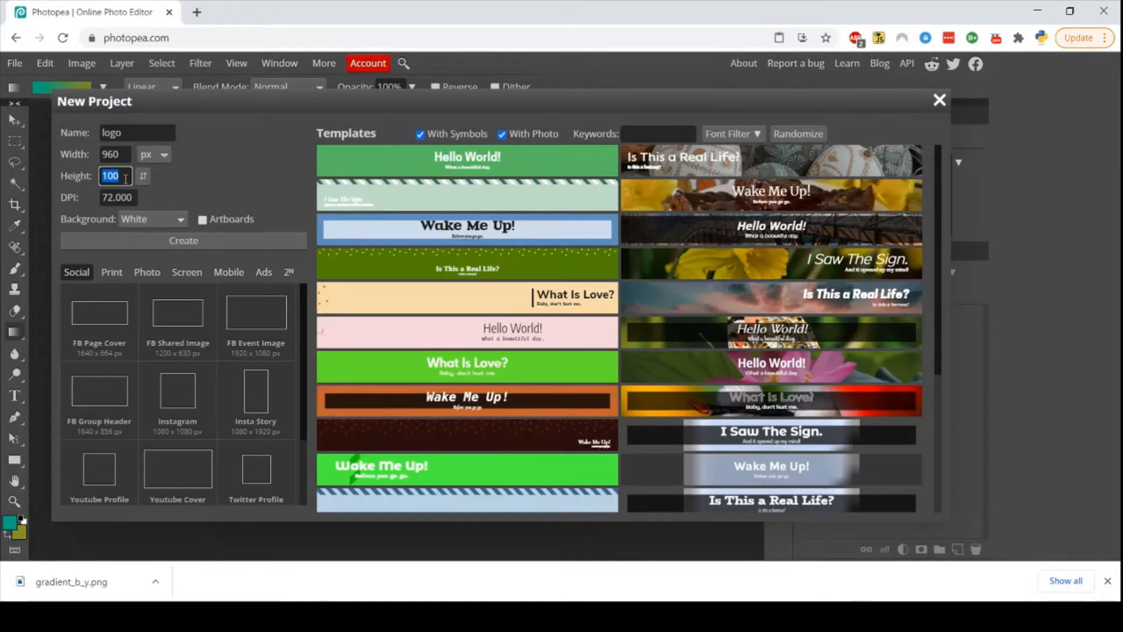
key("BackSpace")
type("200")
left_click(229, 241)
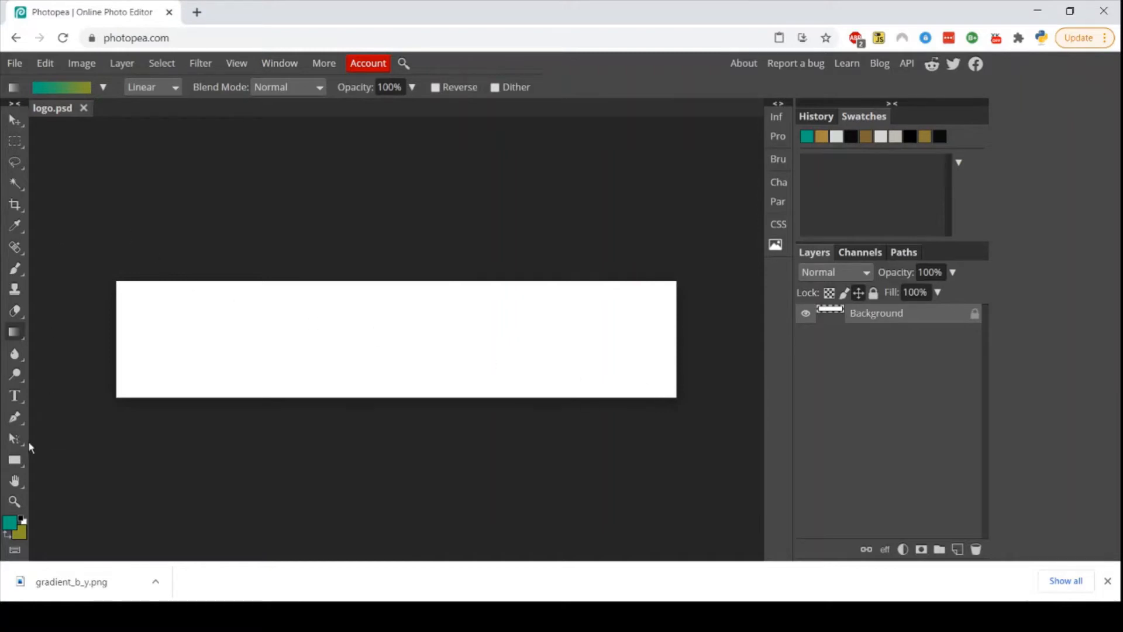
right_click(18, 144)
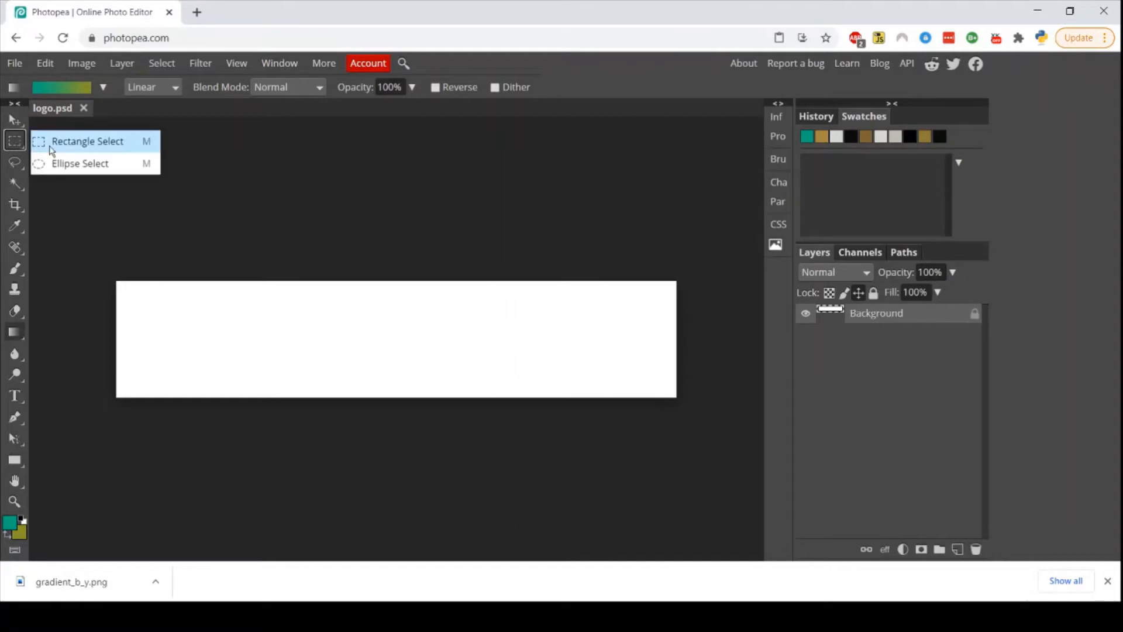
right_click(15, 163)
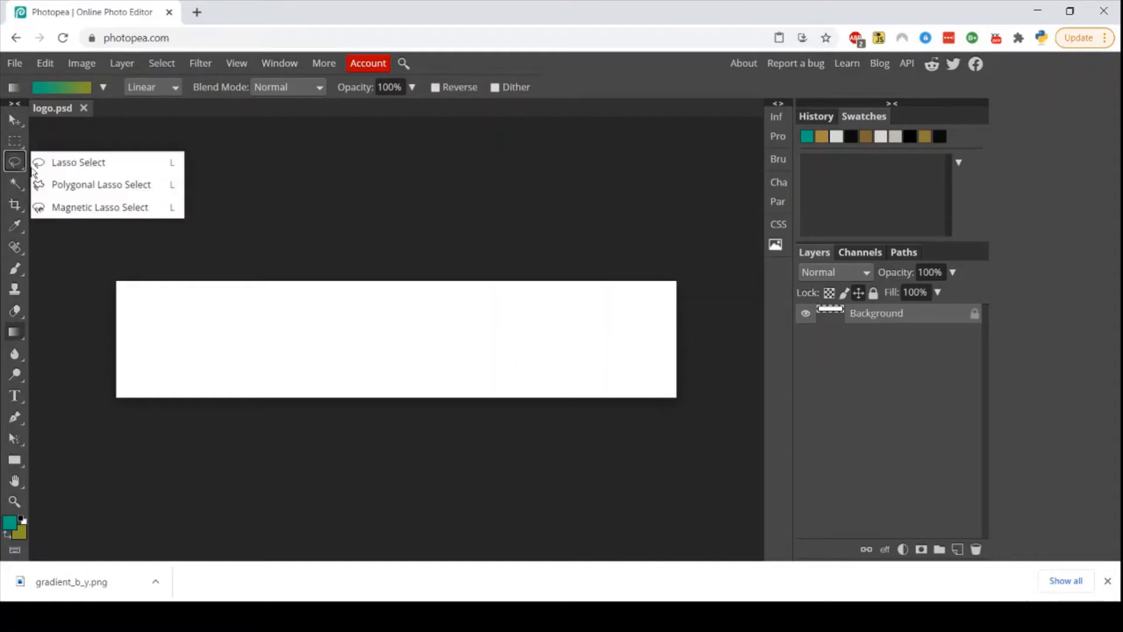
left_click(88, 187)
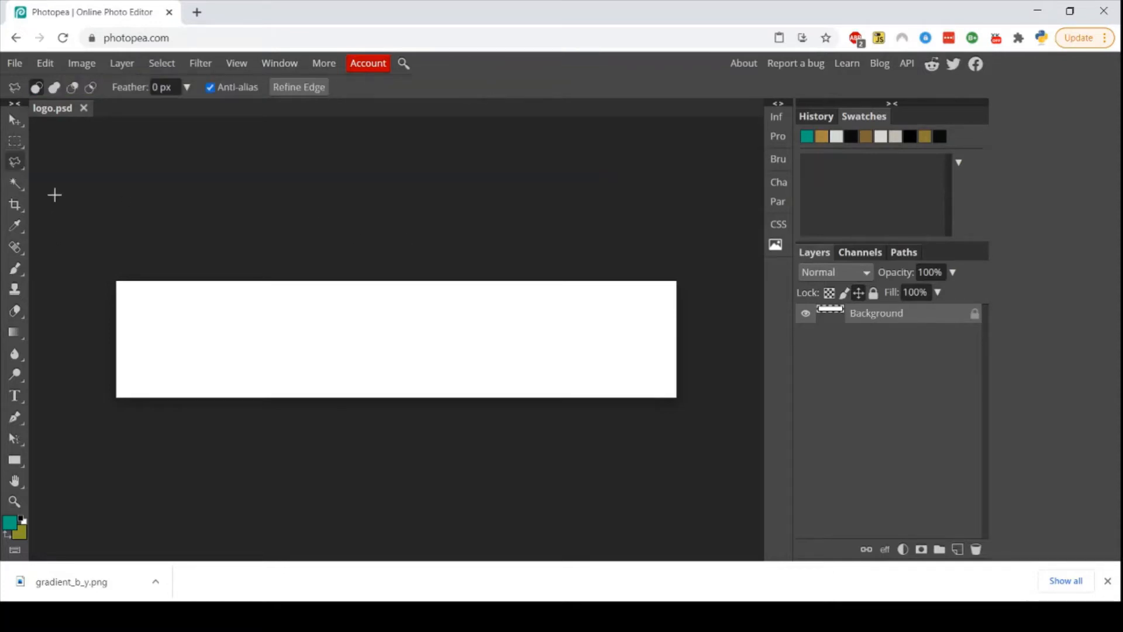
left_click(17, 145)
right_click(17, 149)
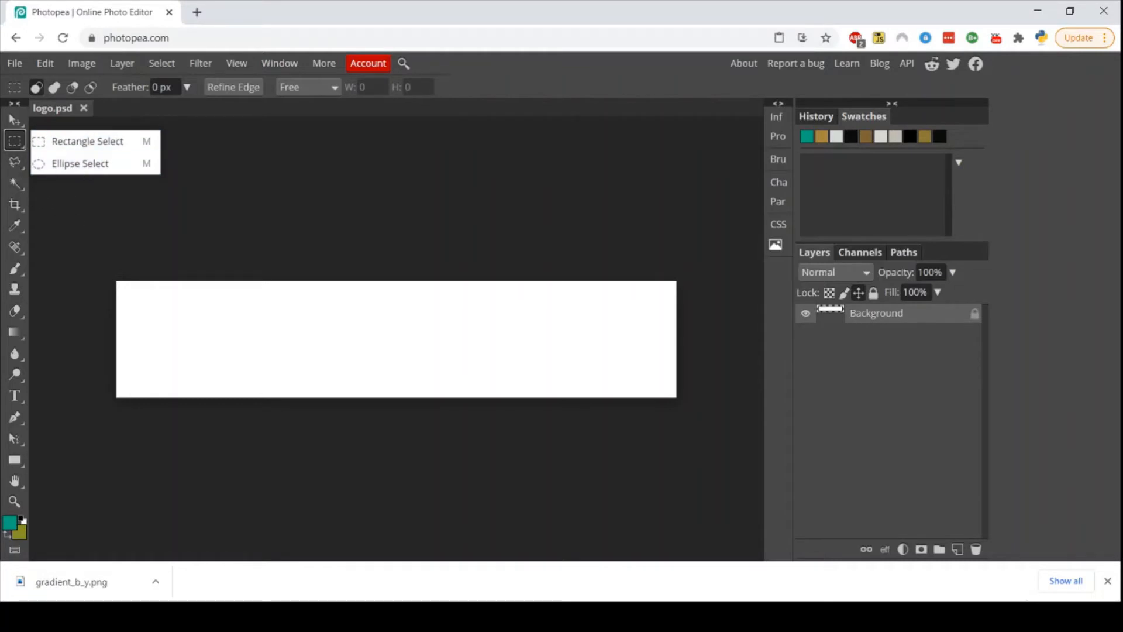
Step: Add a new layer and outline a triangular selection near the canvas's left end with Polygonal Lasso Select
left_click(15, 161)
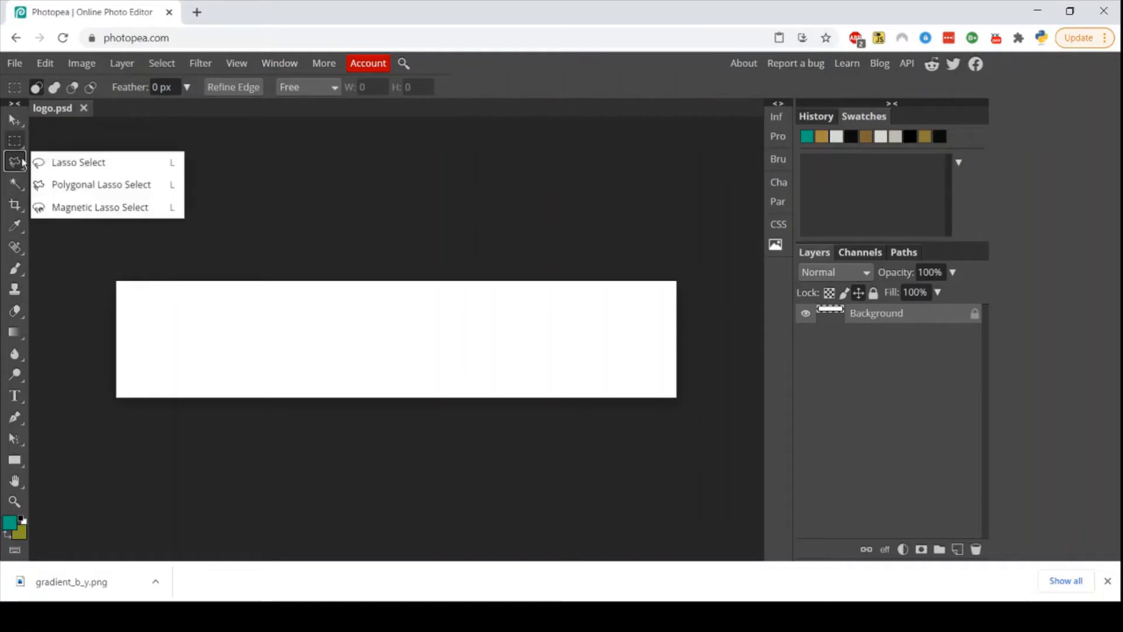
left_click(92, 186)
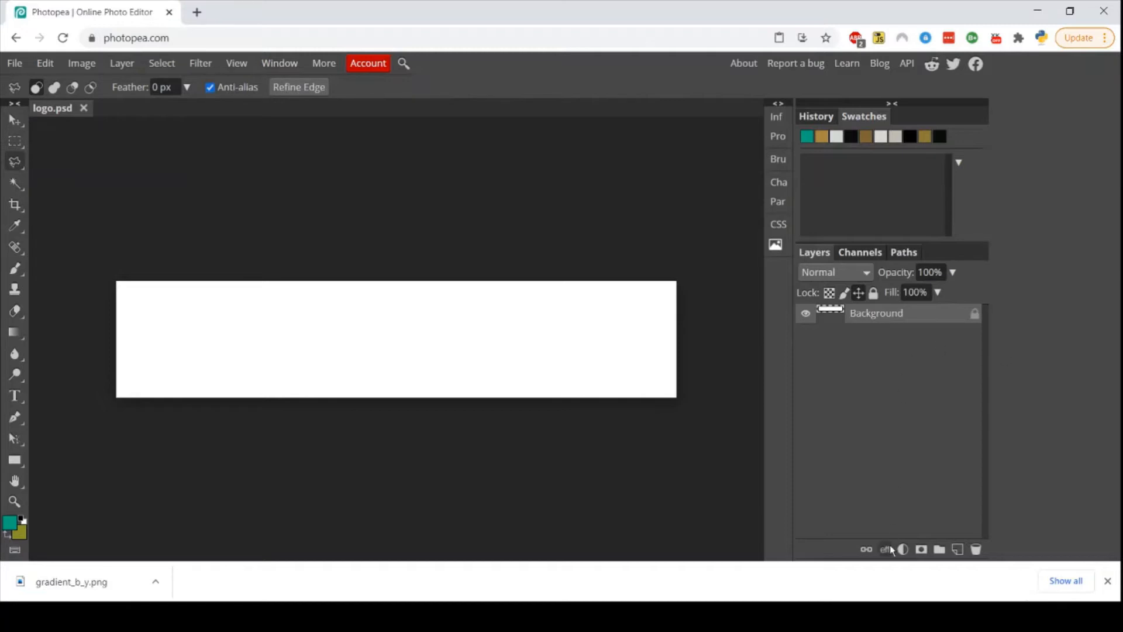
left_click(957, 549)
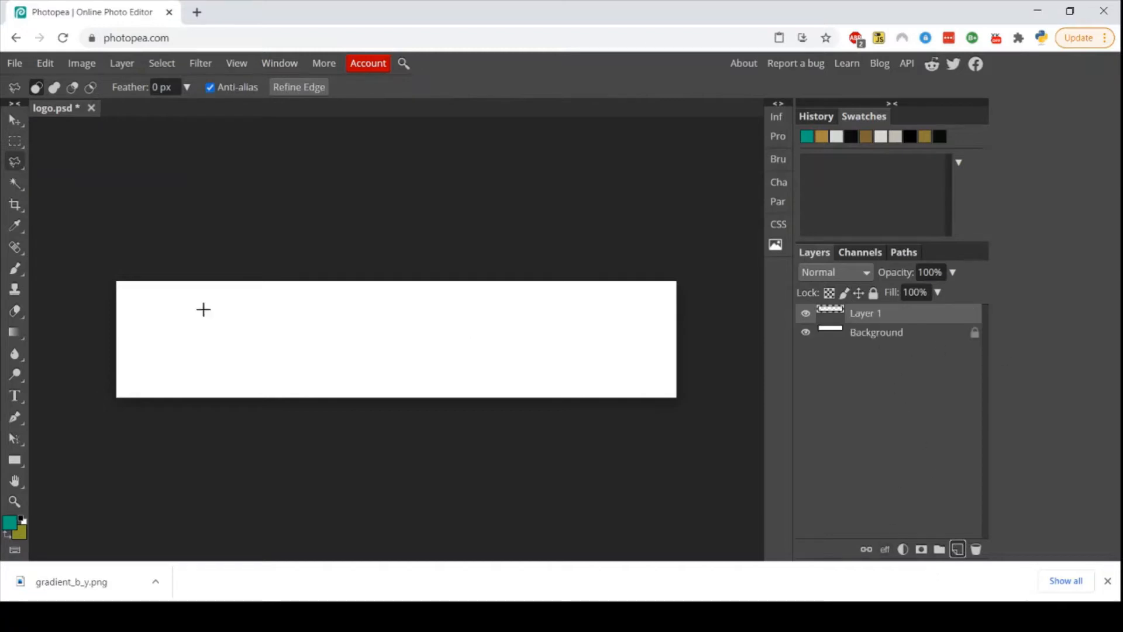
left_click(137, 374)
left_click(191, 304)
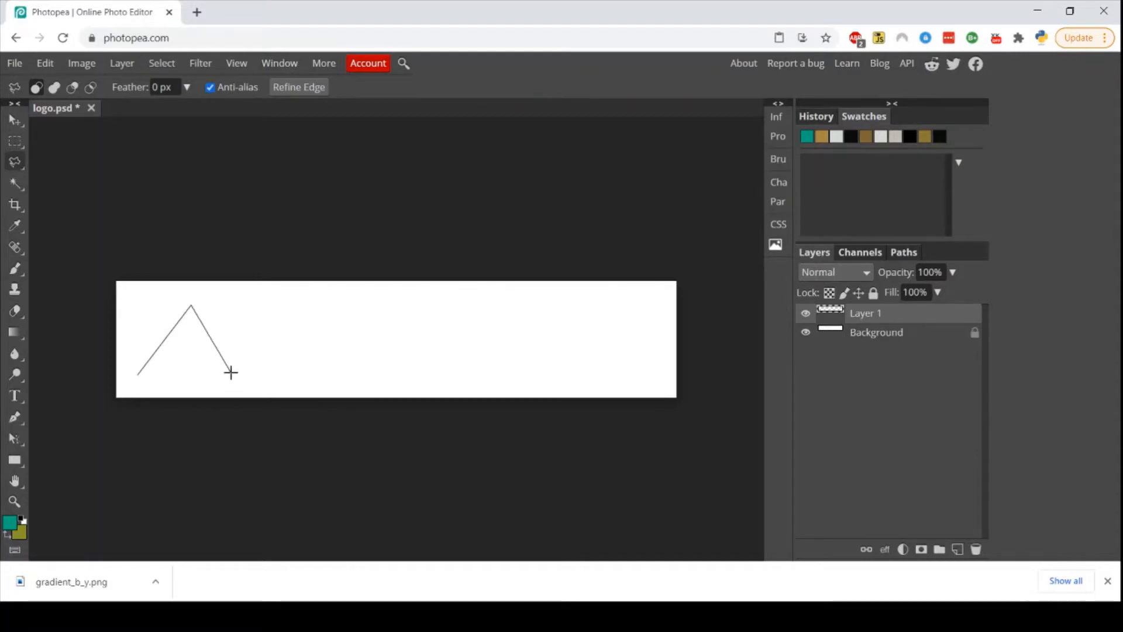
left_click(230, 373)
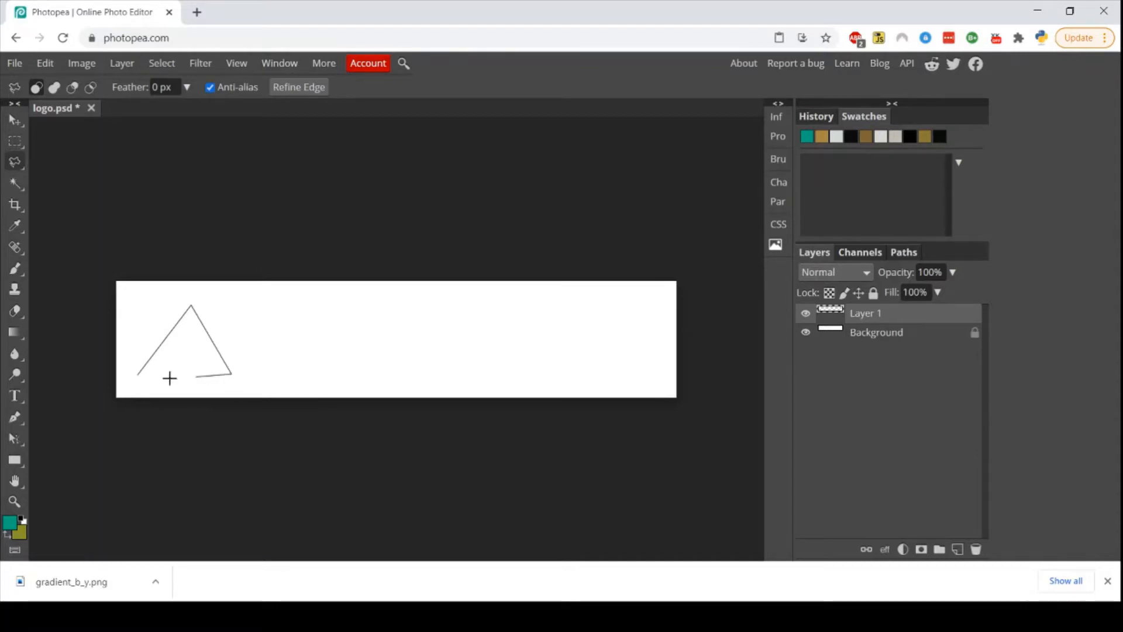
left_click(138, 373)
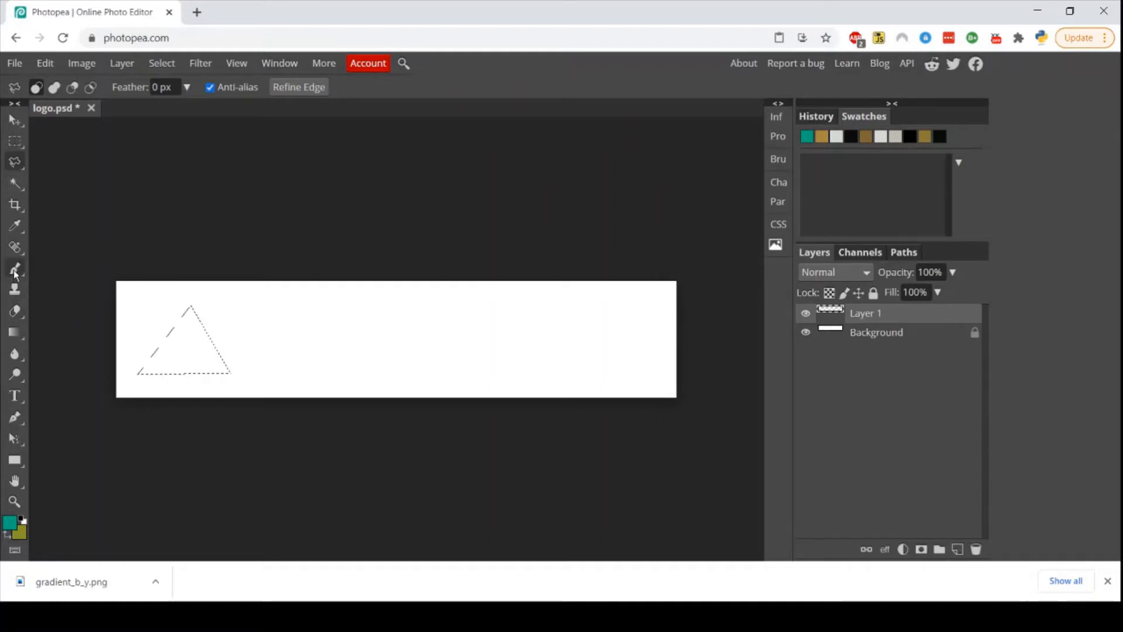
Step: Set the foreground colour to the muted teal 409d89
left_click(9, 521)
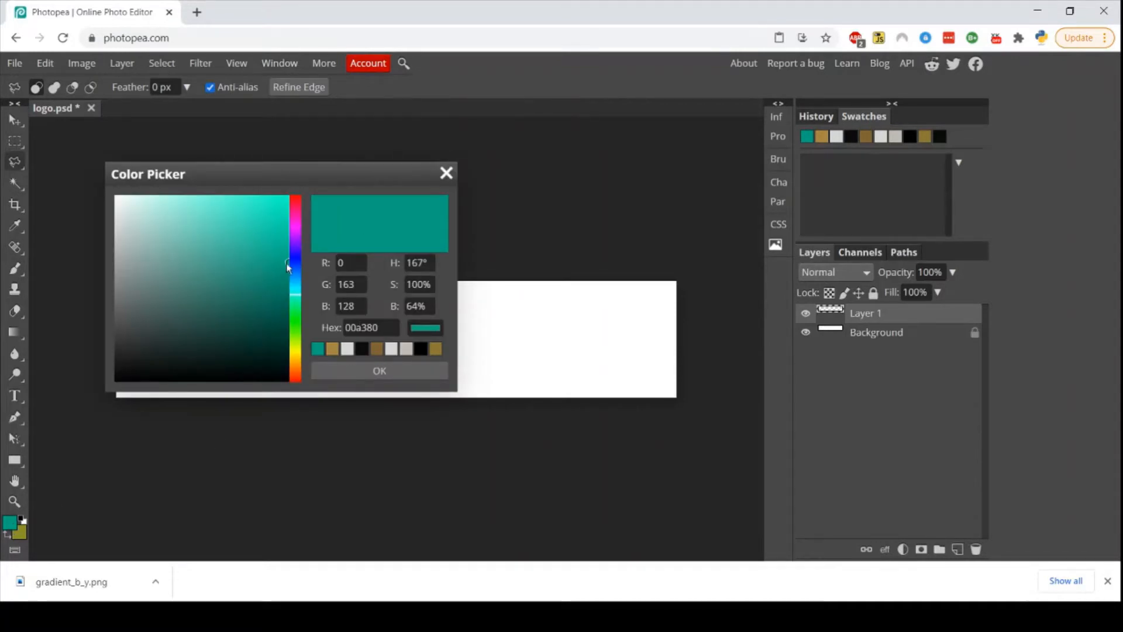
mouse_move(288, 267)
left_mouse_down()
mouse_move(246, 257)
mouse_move(213, 222)
mouse_move(217, 266)
left_mouse_up()
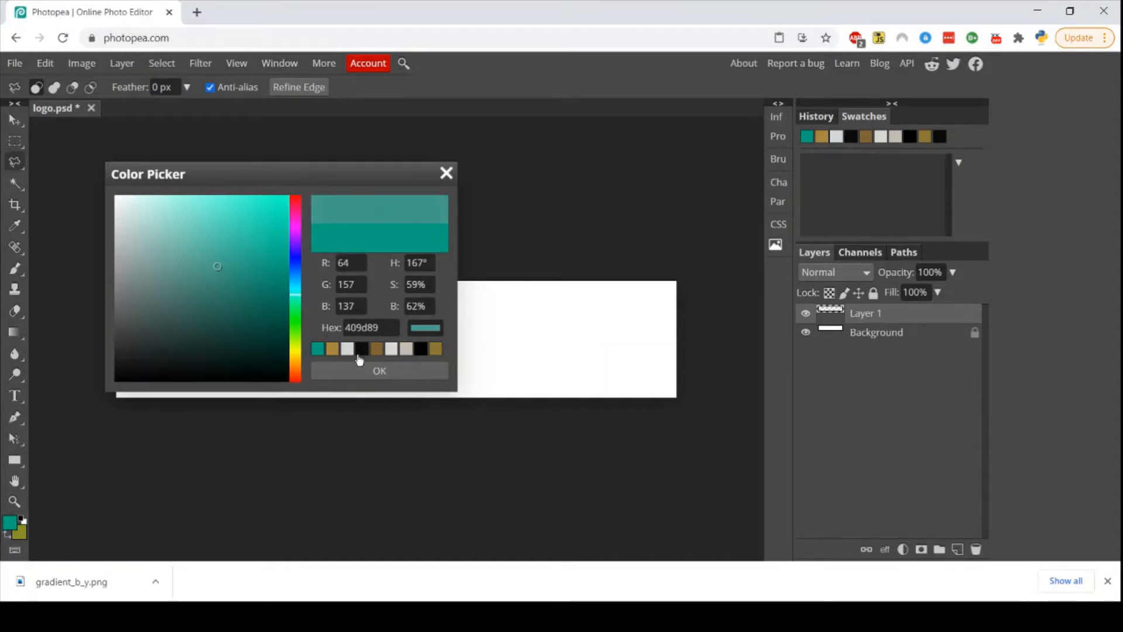
left_click(384, 371)
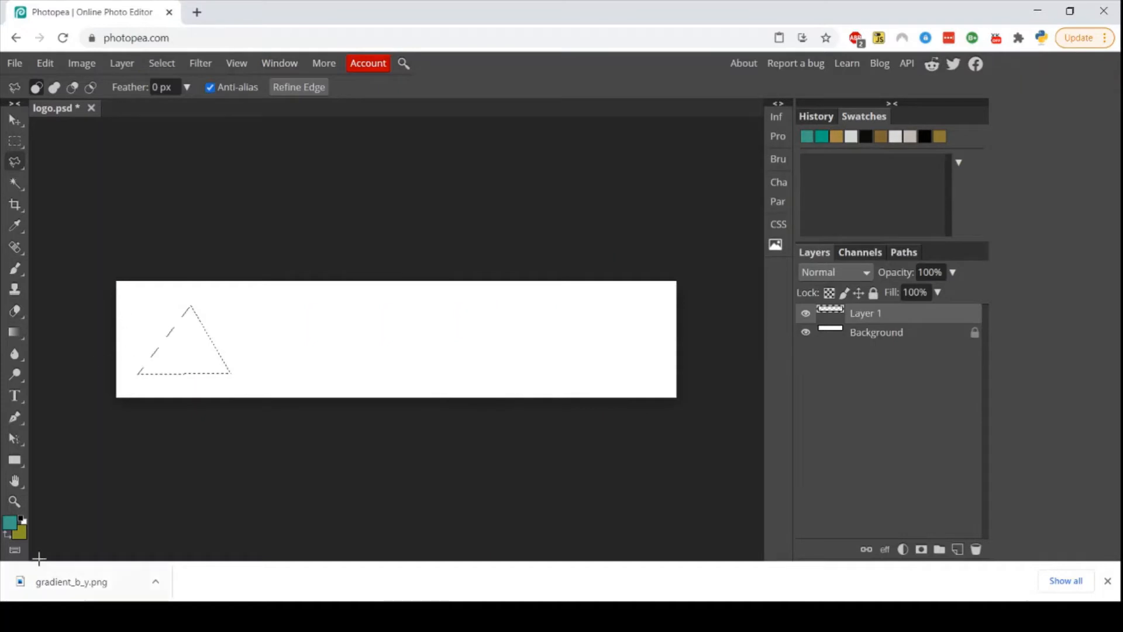
Step: Fill the triangular selection with teal using the Brush tool at a size of about 304 px
left_click(15, 268)
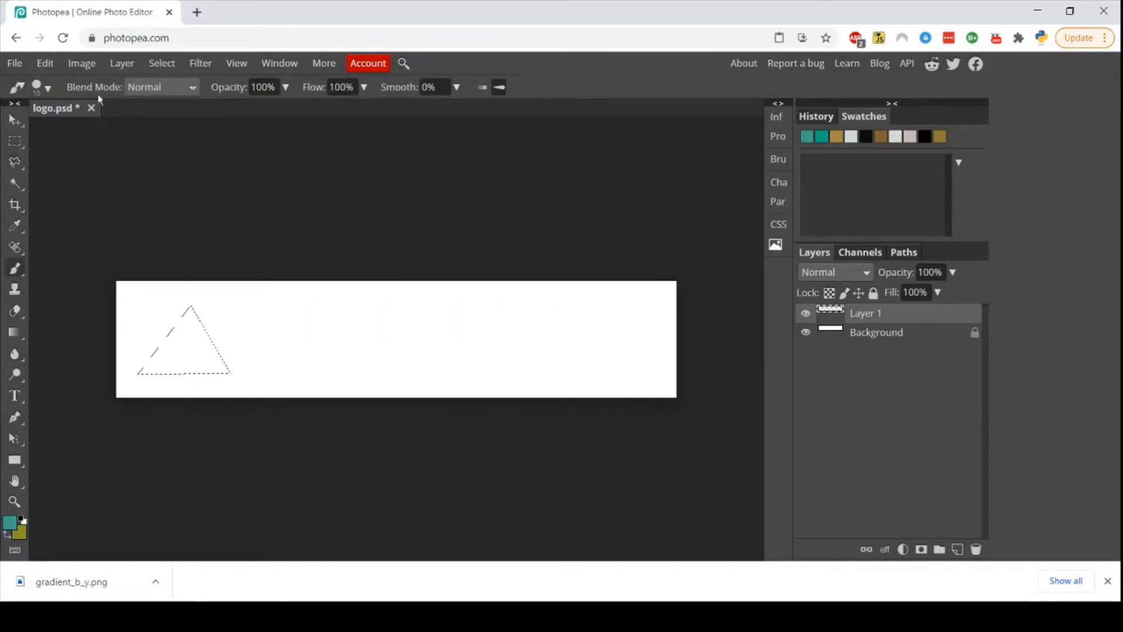
left_click(42, 87)
left_click_drag(65, 134, 159, 134)
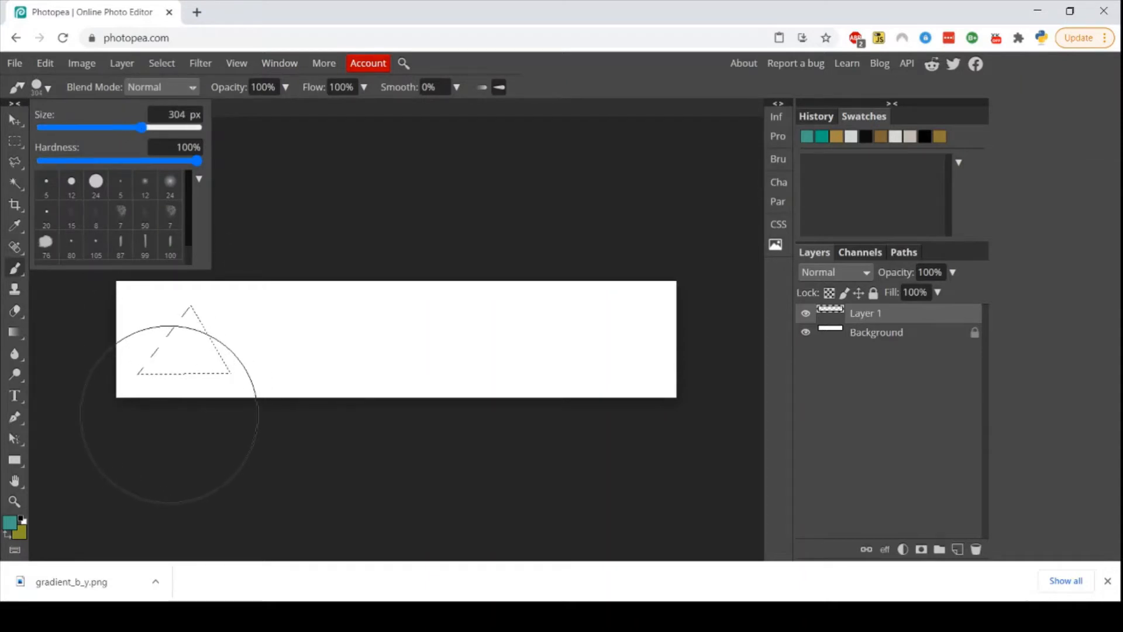
left_click_drag(169, 414, 181, 321)
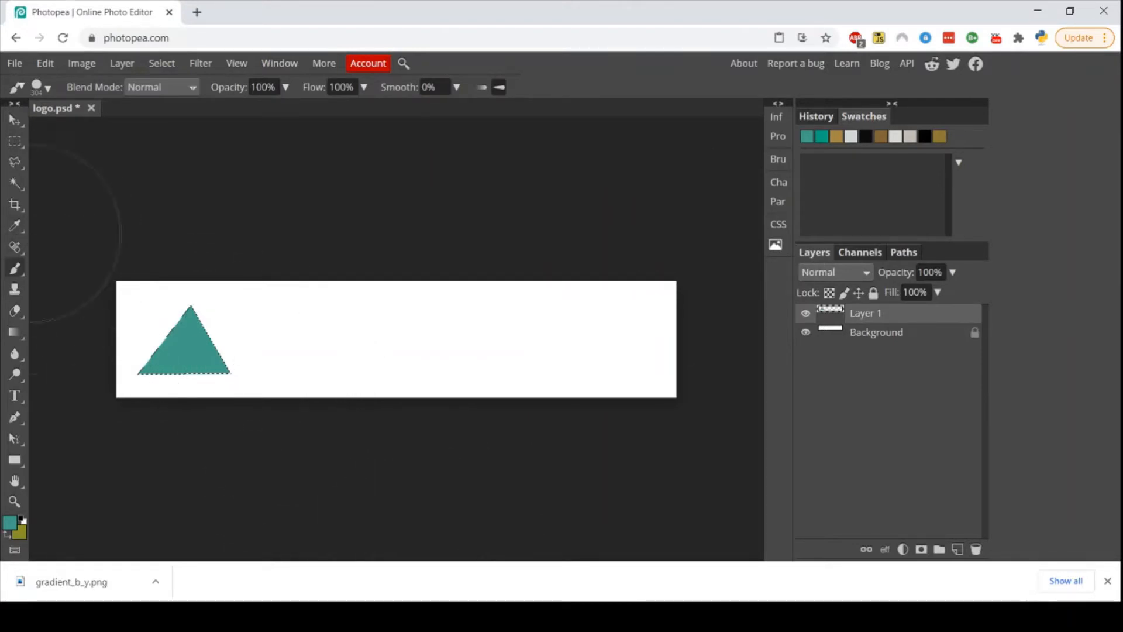
Step: Copy the teal triangle to a new layer and shift the copy right so it overlaps the original as a second peak
left_click(14, 141)
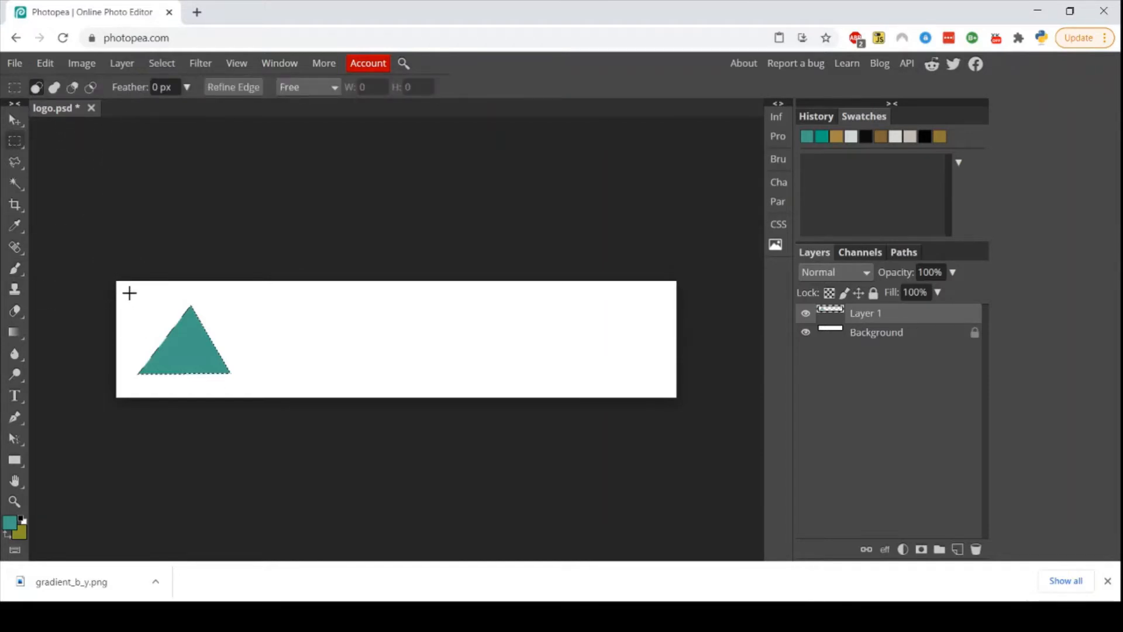
left_click_drag(124, 291, 259, 389)
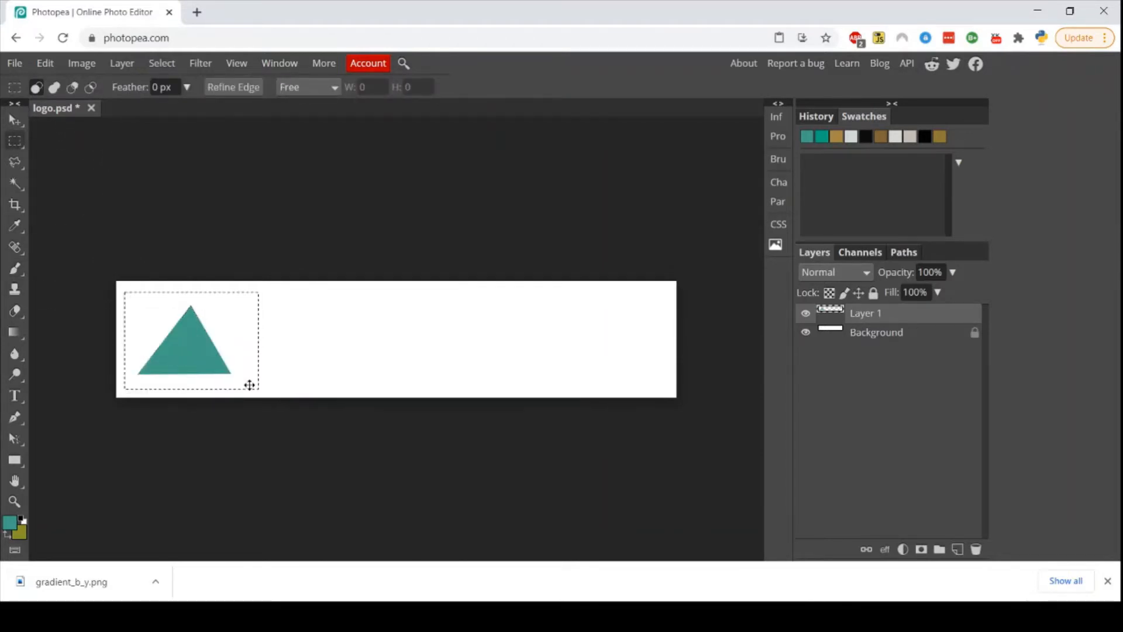
key("ctrl+j")
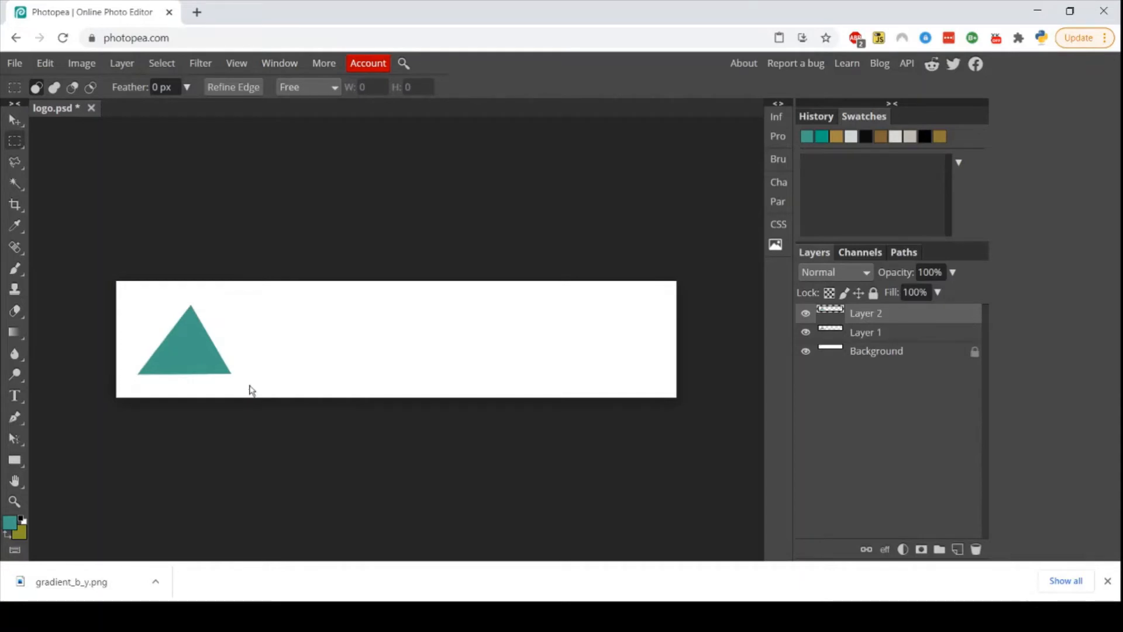
left_click(14, 120)
left_click_drag(192, 354, 223, 353)
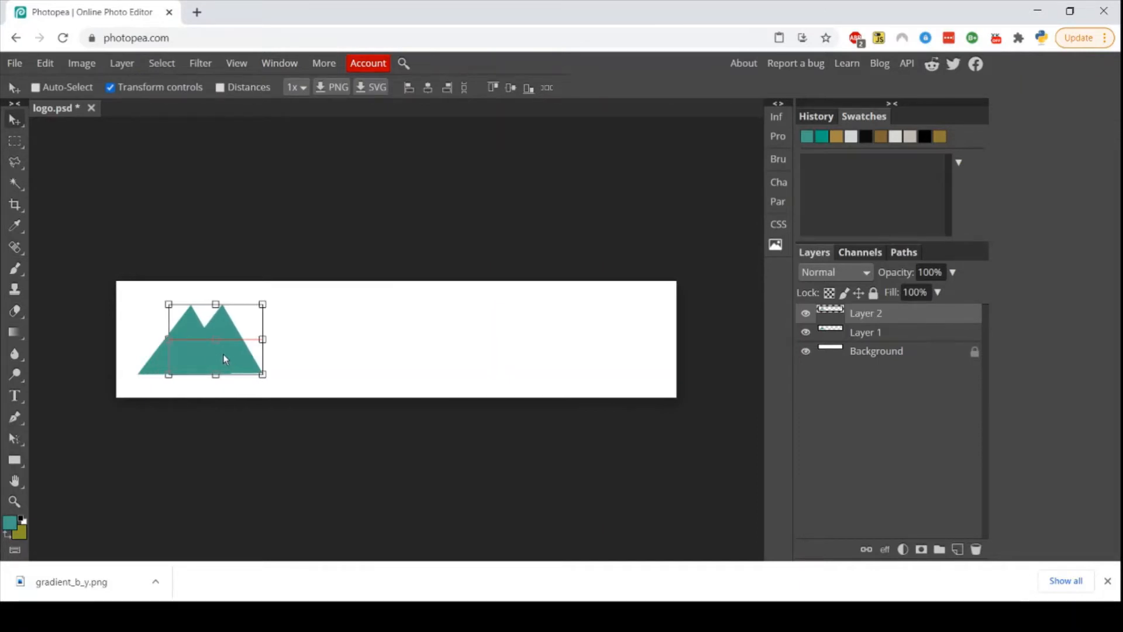
key("ctrl+z")
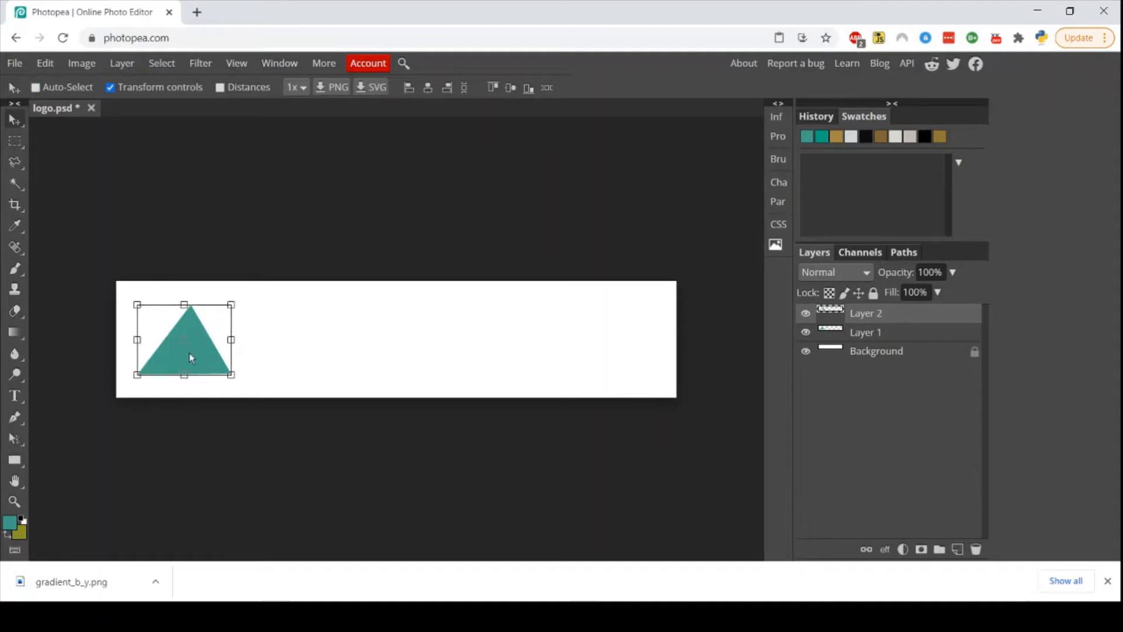
left_click_drag(191, 357, 230, 360)
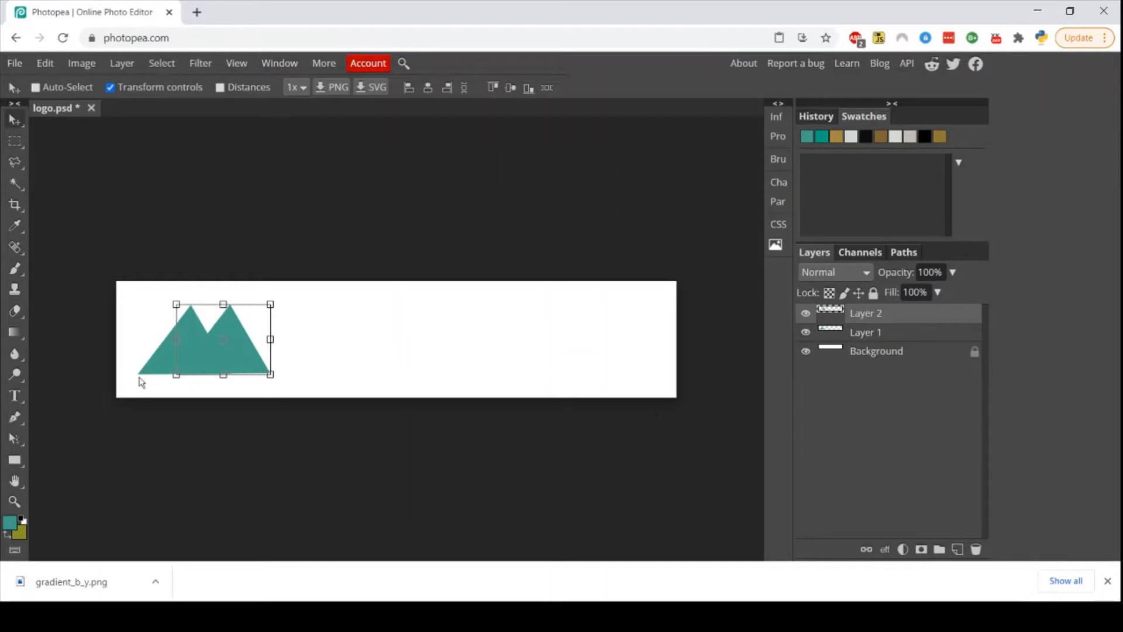
Step: Make a long thin rectangular selection, rotate it to about -51° with Transform Selection and place it across the valley between the two peaks
left_click(16, 142)
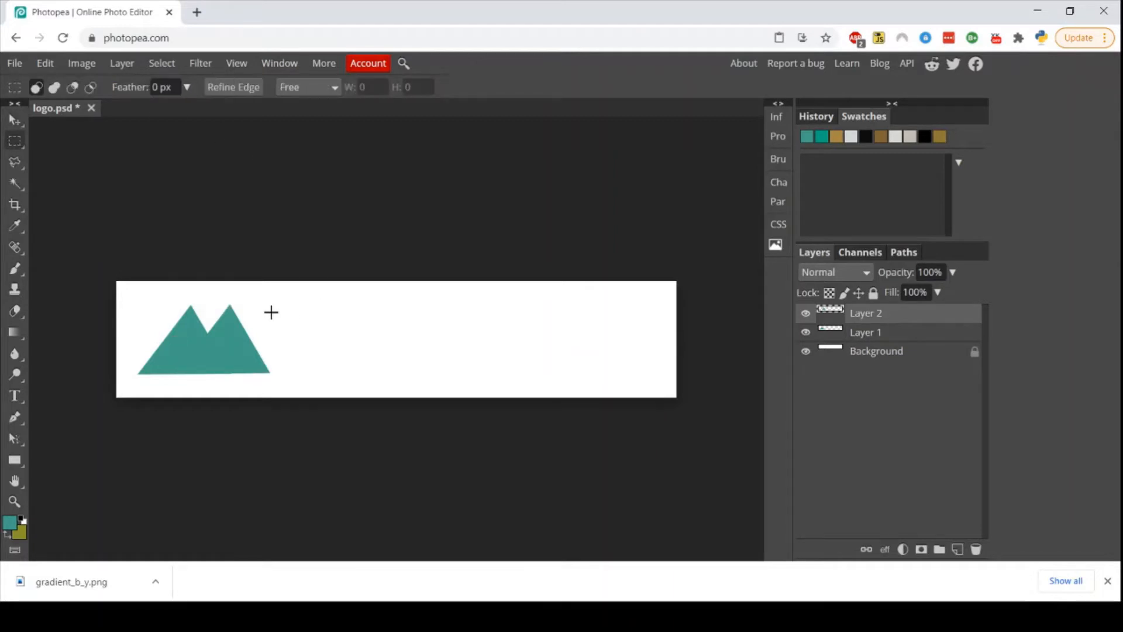
left_click_drag(276, 305, 478, 314)
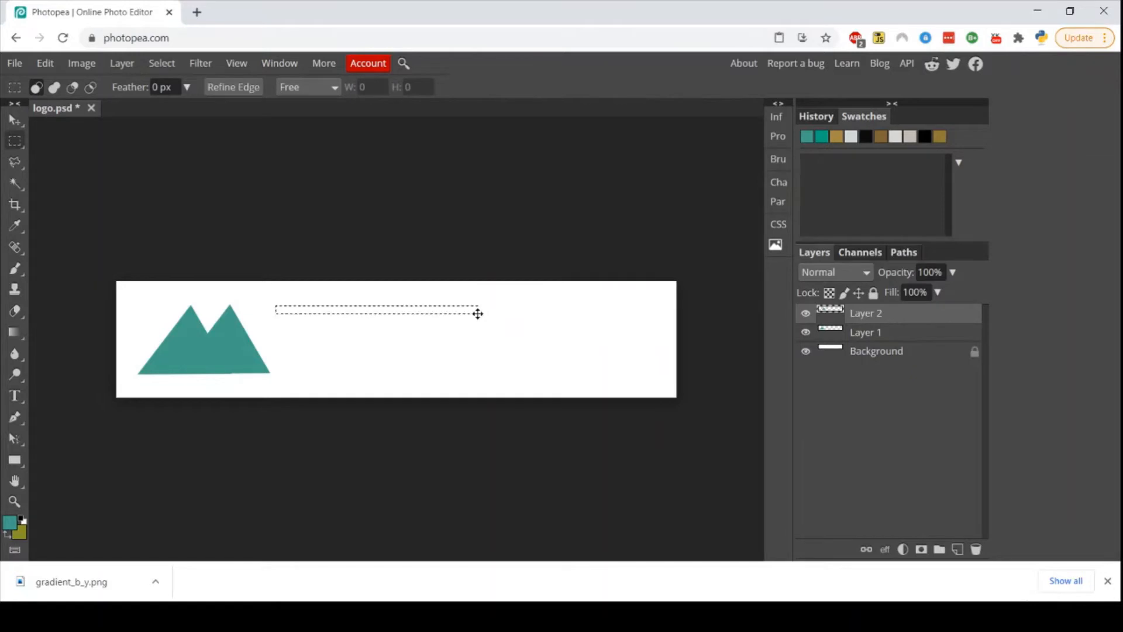
left_click(163, 65)
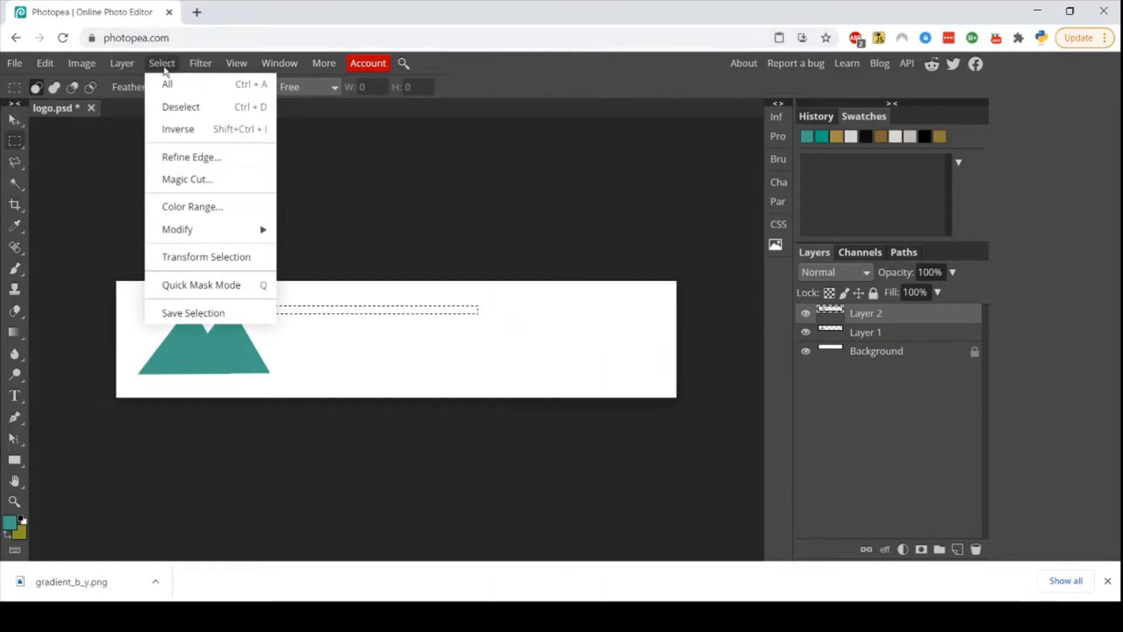
left_click(213, 257)
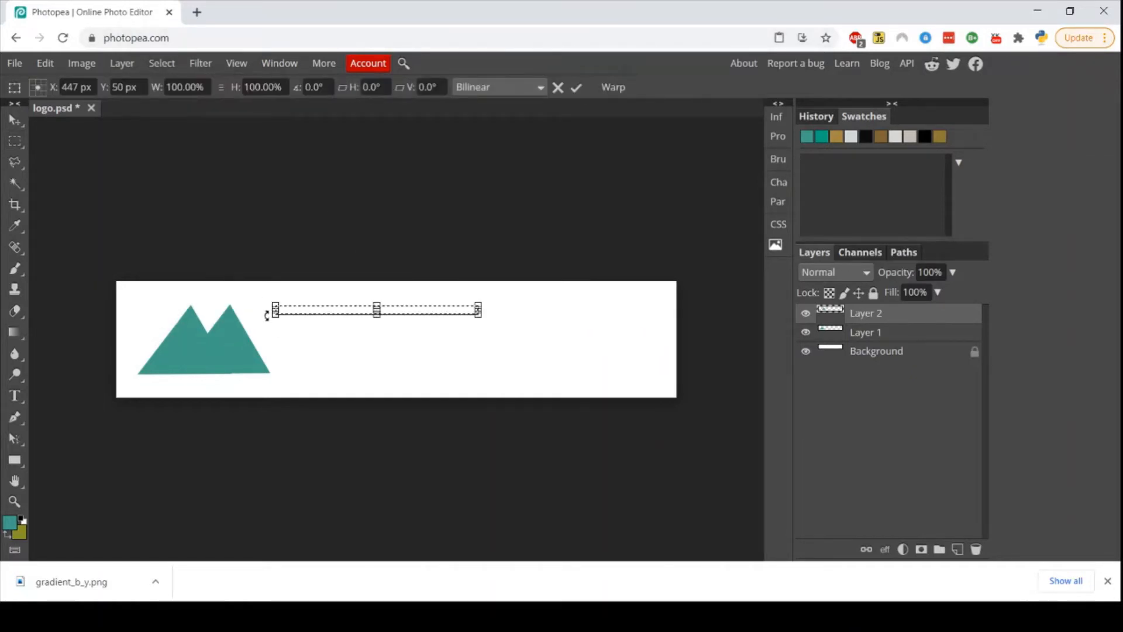
left_click_drag(267, 316, 292, 401)
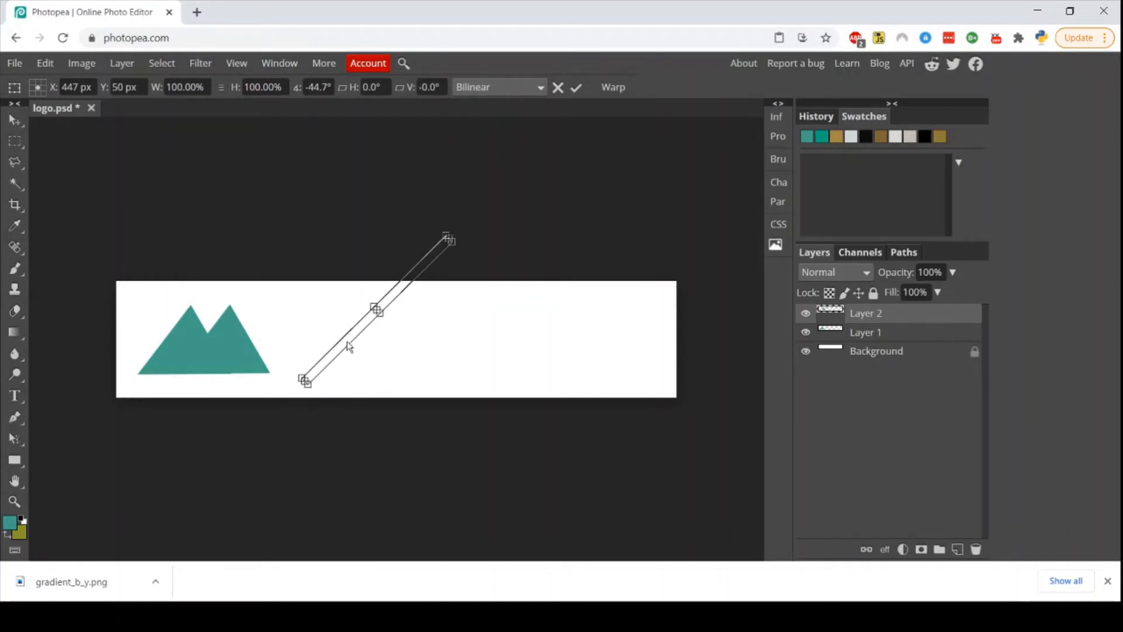
left_click_drag(344, 341, 182, 344)
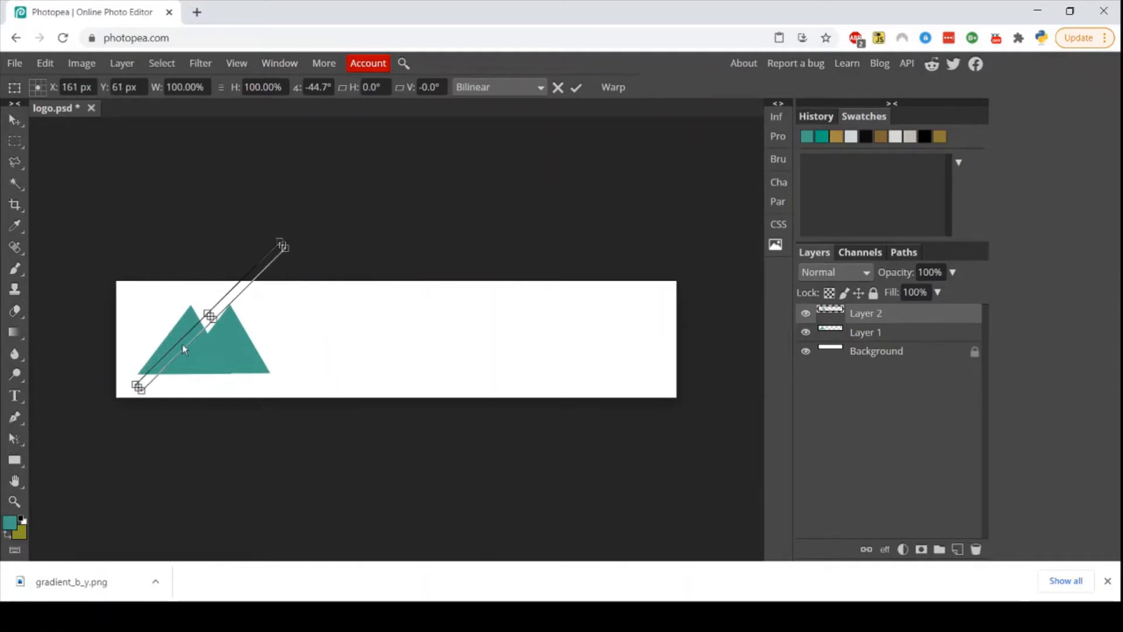
left_click_drag(299, 234, 288, 226)
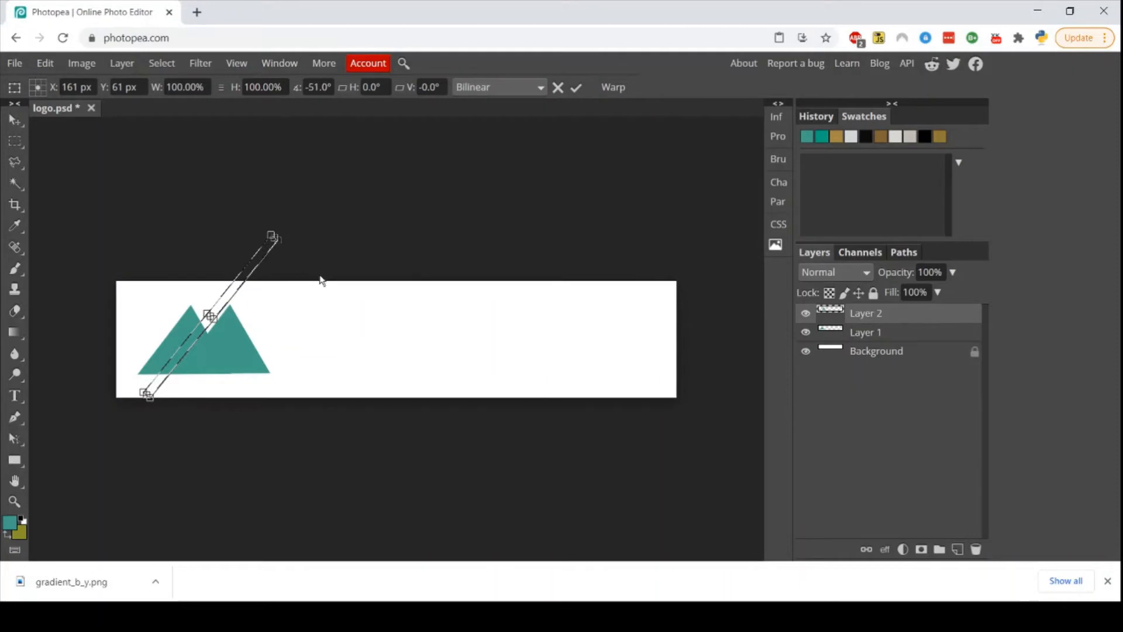
Step: Adjust the strip selection's rotation to about -52.5°, align it with the right peak's left slope, narrow its height to about 37% and apply the transformation
scroll(319, 275, "up", 5)
scroll(319, 275, "down", 4)
scroll(321, 279, "down", 1)
scroll(293, 326, "left", 2)
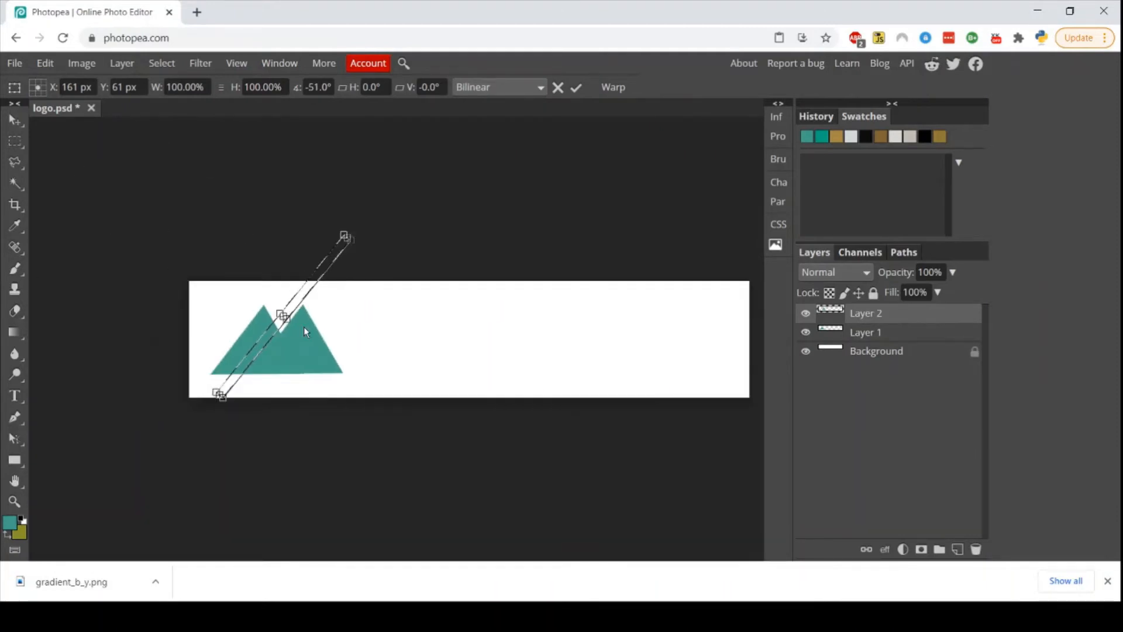
scroll(306, 332, "up", 4)
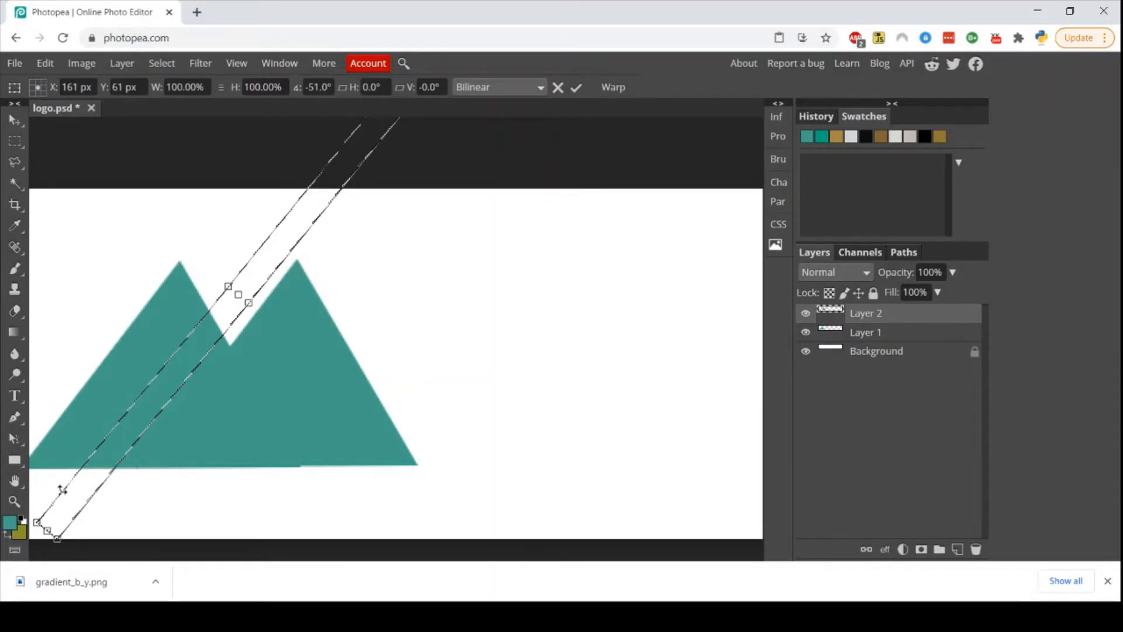
left_click_drag(63, 489, 67, 495)
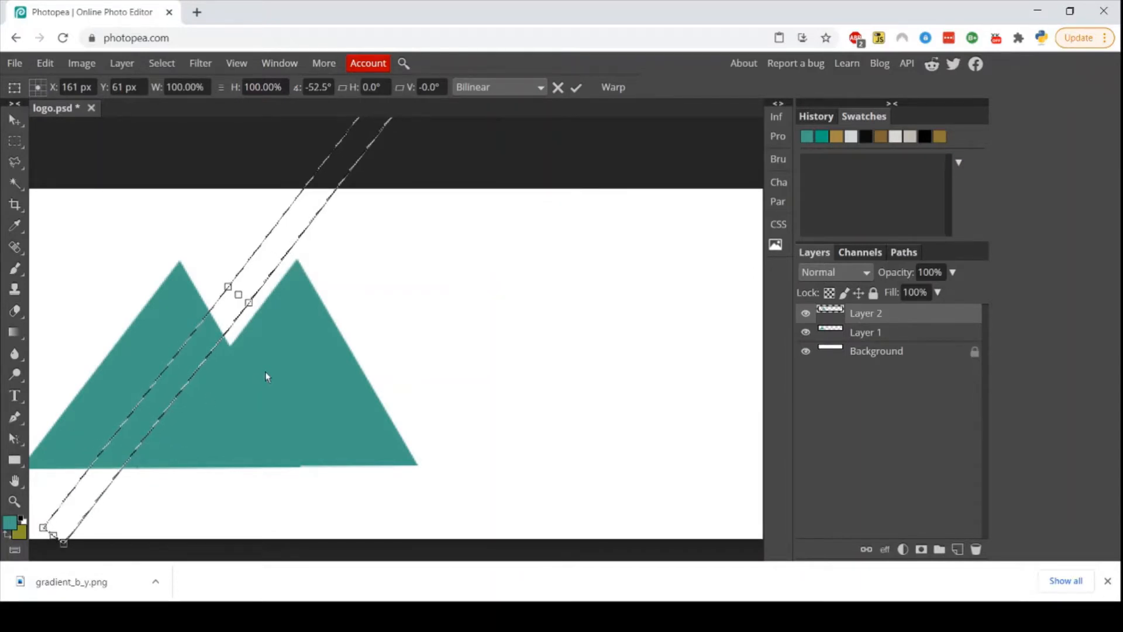
left_click_drag(192, 354, 202, 357)
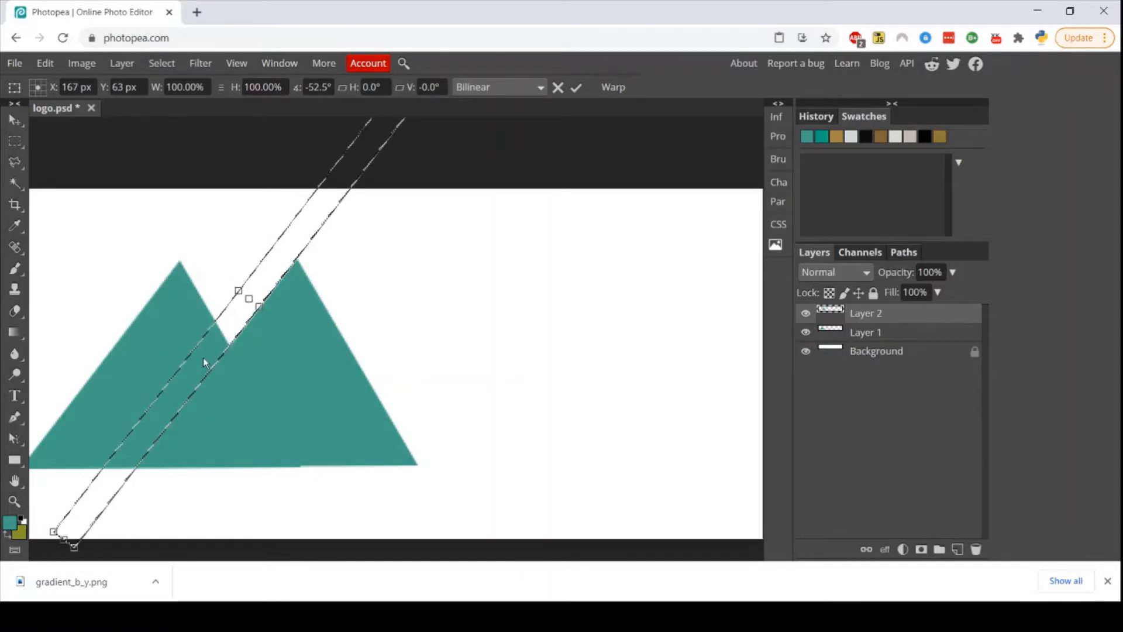
left_click_drag(239, 291, 252, 301)
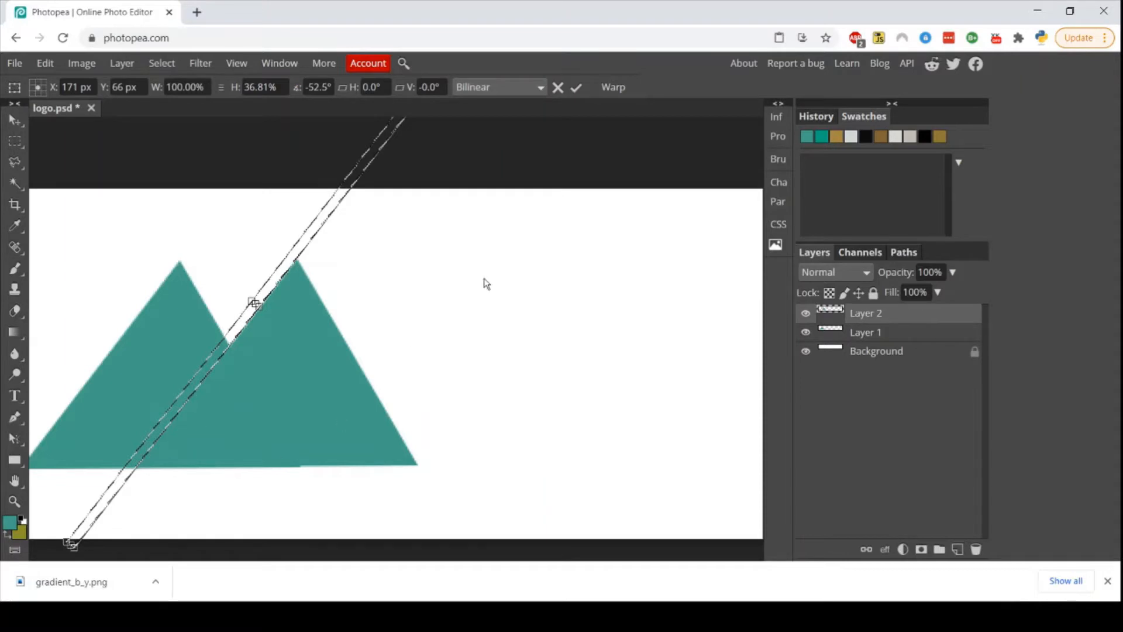
left_click(577, 88)
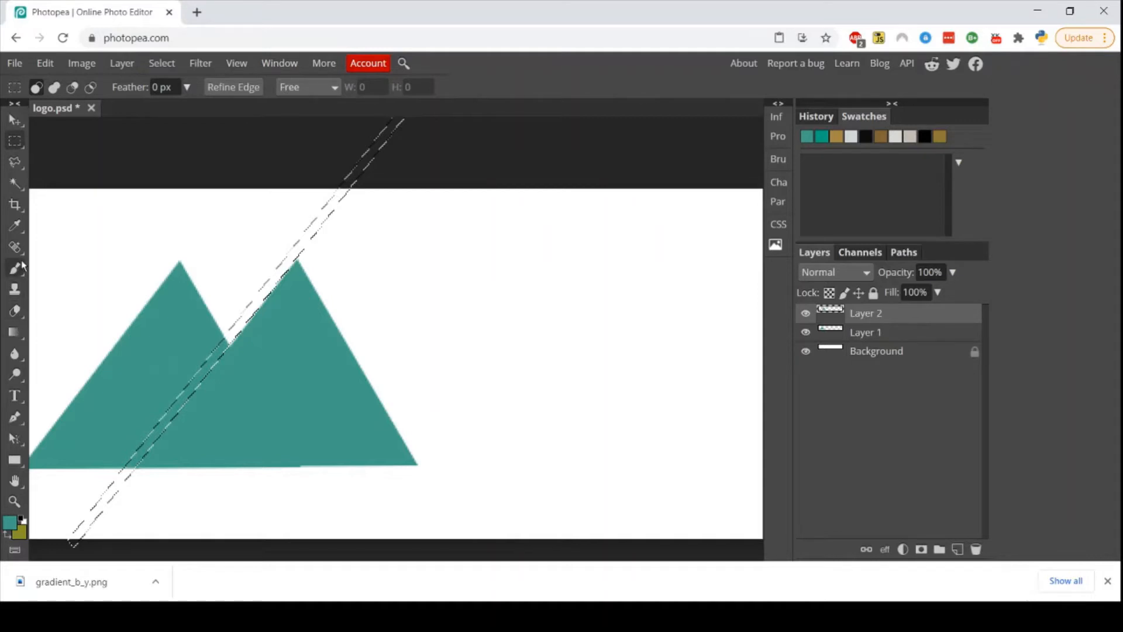
Step: Set the background colour to white (ffffff)
left_click(21, 533)
left_click_drag(223, 269, 50, 157)
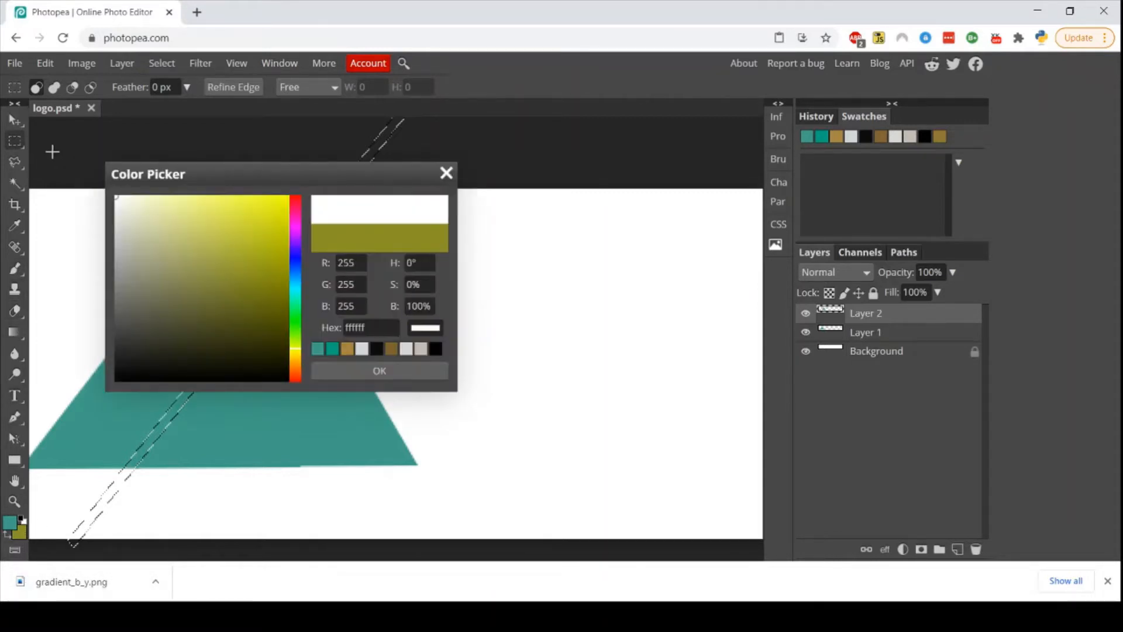
left_click(420, 376)
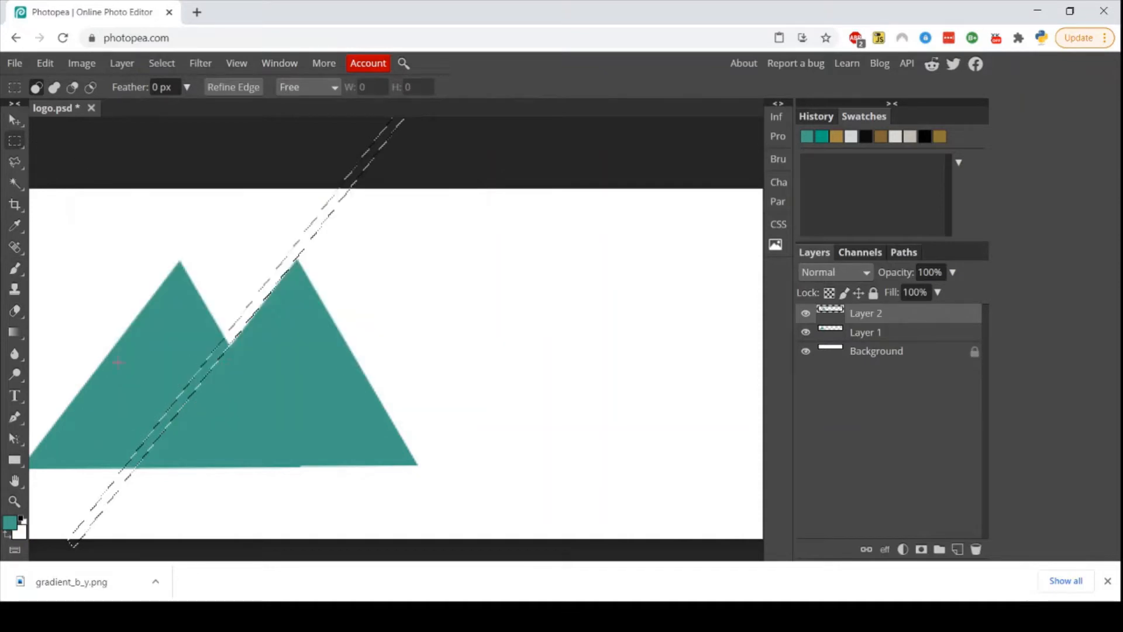
Step: Paint the diagonal strip selection between the peaks white with the Brush tool on Layer 2 and deselect it
left_click(15, 267)
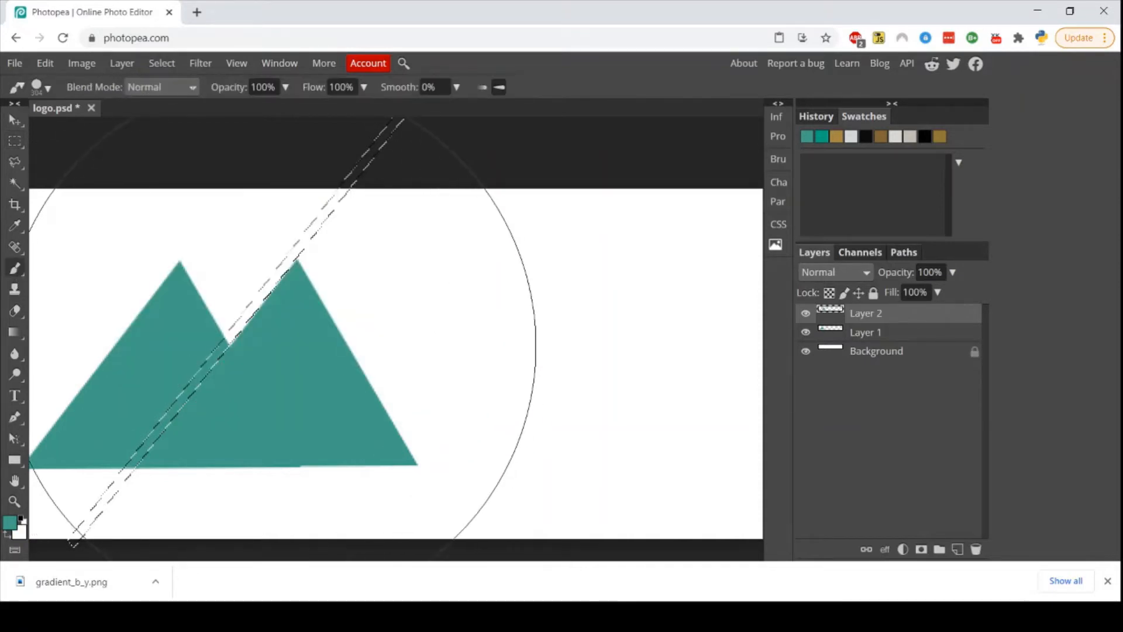
left_click_drag(269, 334, 199, 333)
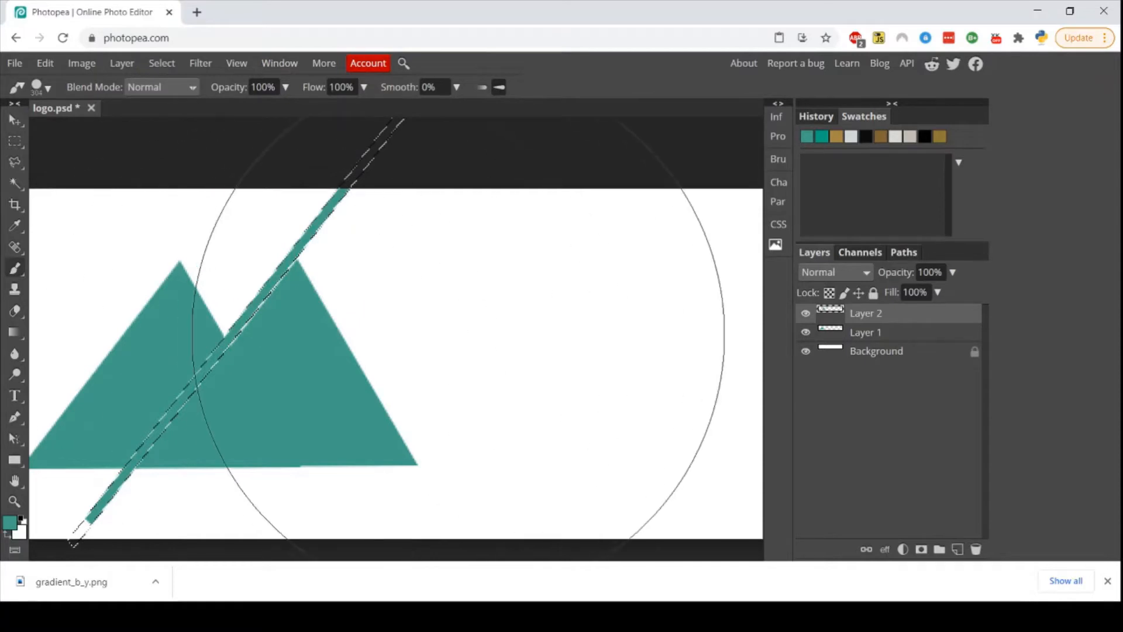
key("ctrl+z")
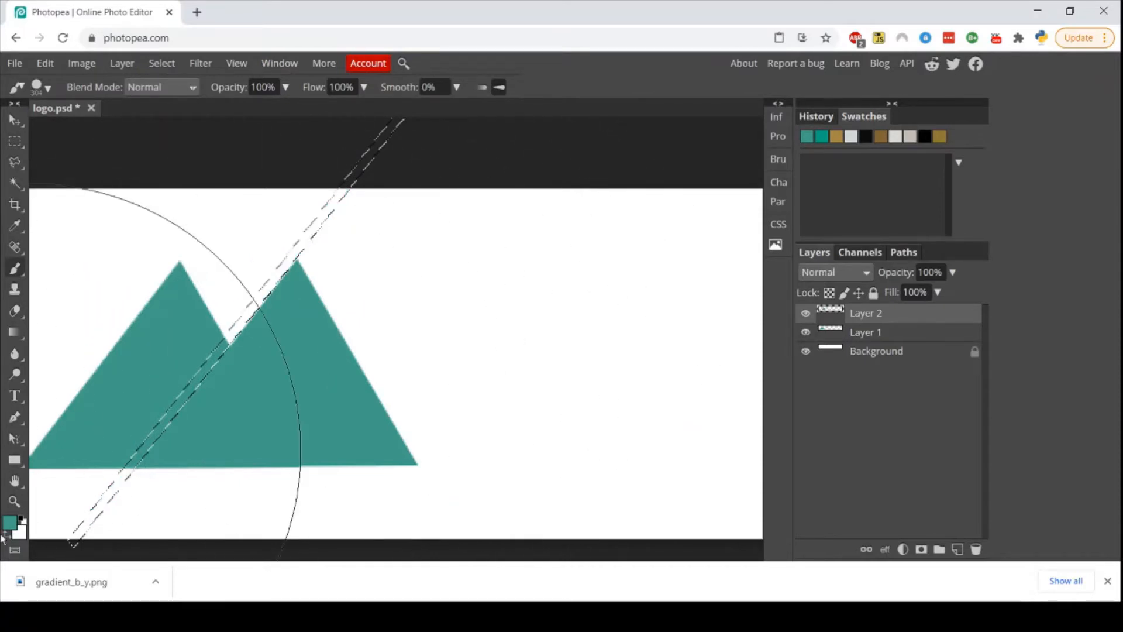
key("x")
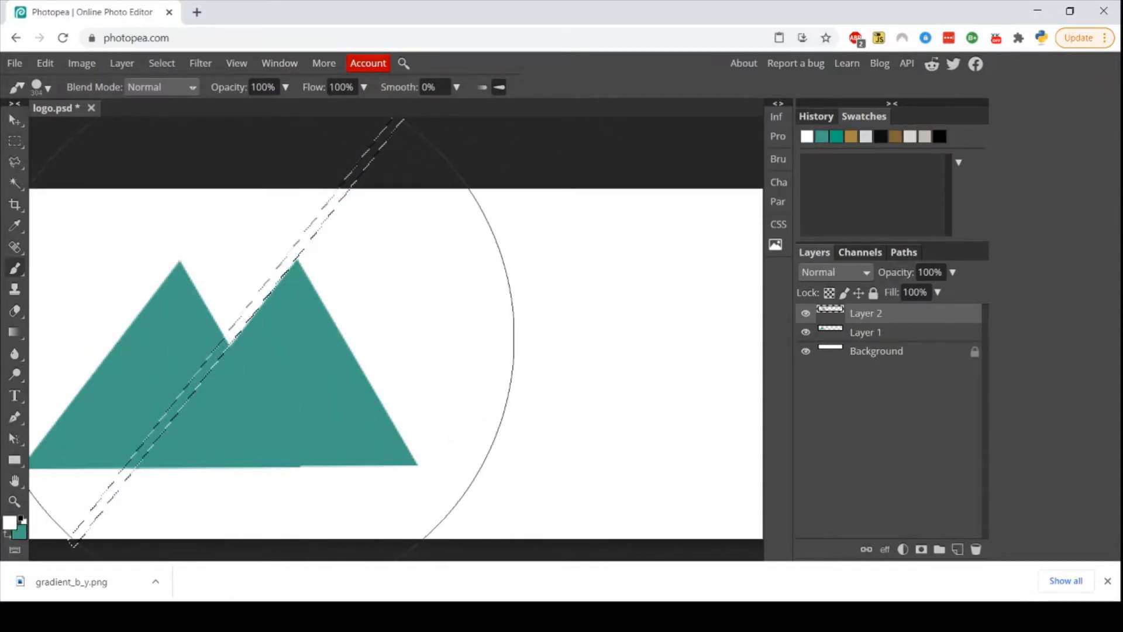
left_click_drag(290, 328, 205, 398)
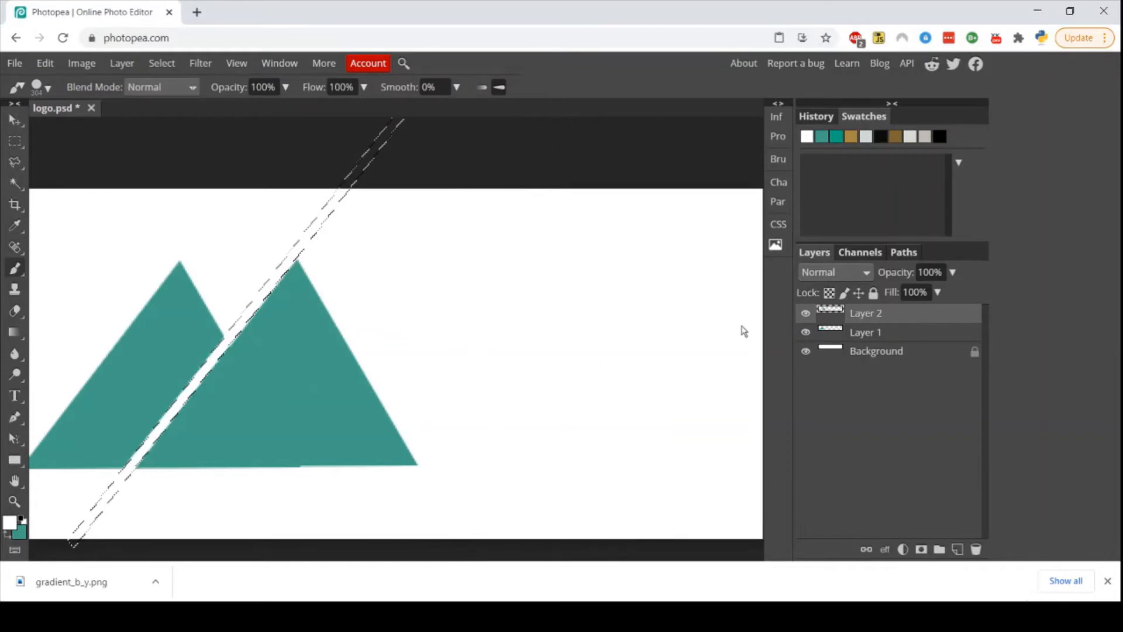
key("ctrl+d")
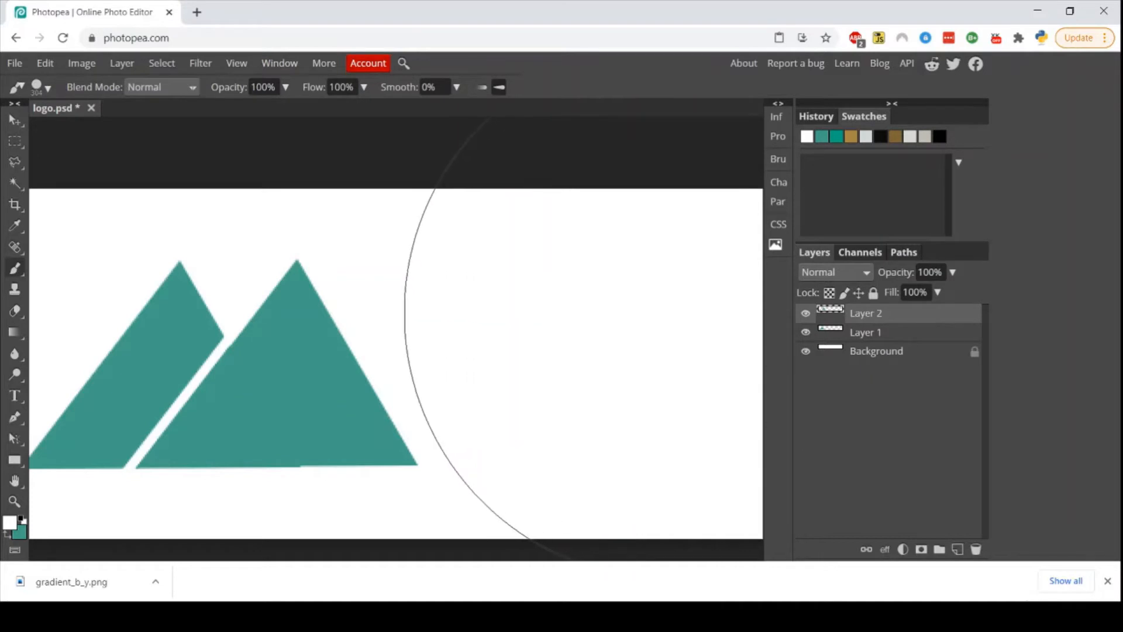
Step: Start a new text layer just right of the mountain shape, at mid-height of the canvas
key("ctrl+minus")
key("ctrl+minus")
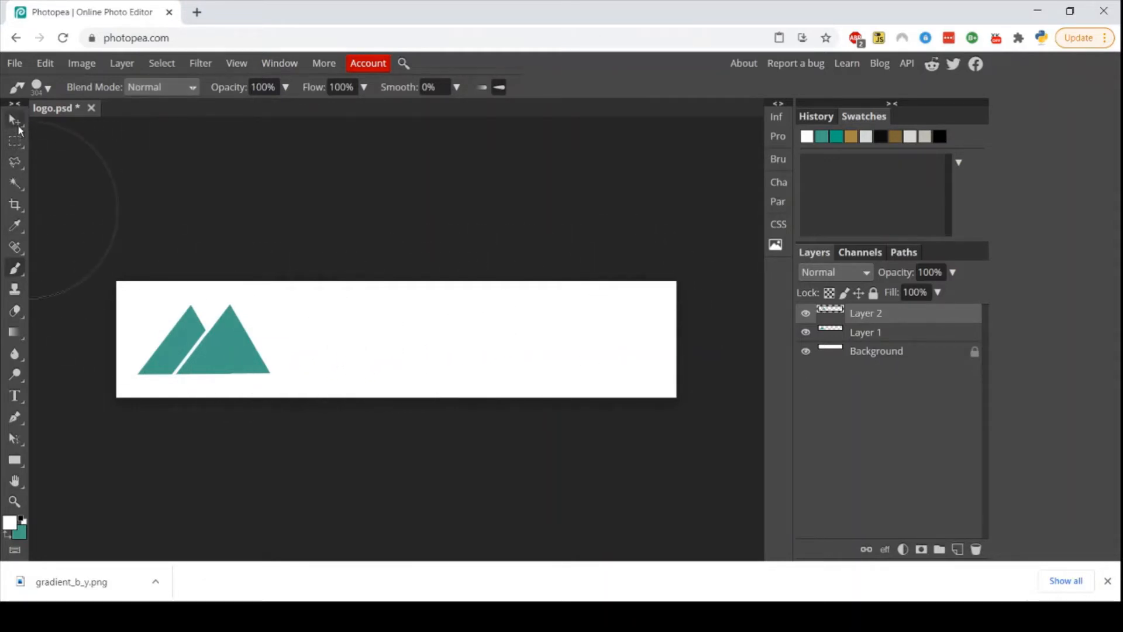
left_click(15, 397)
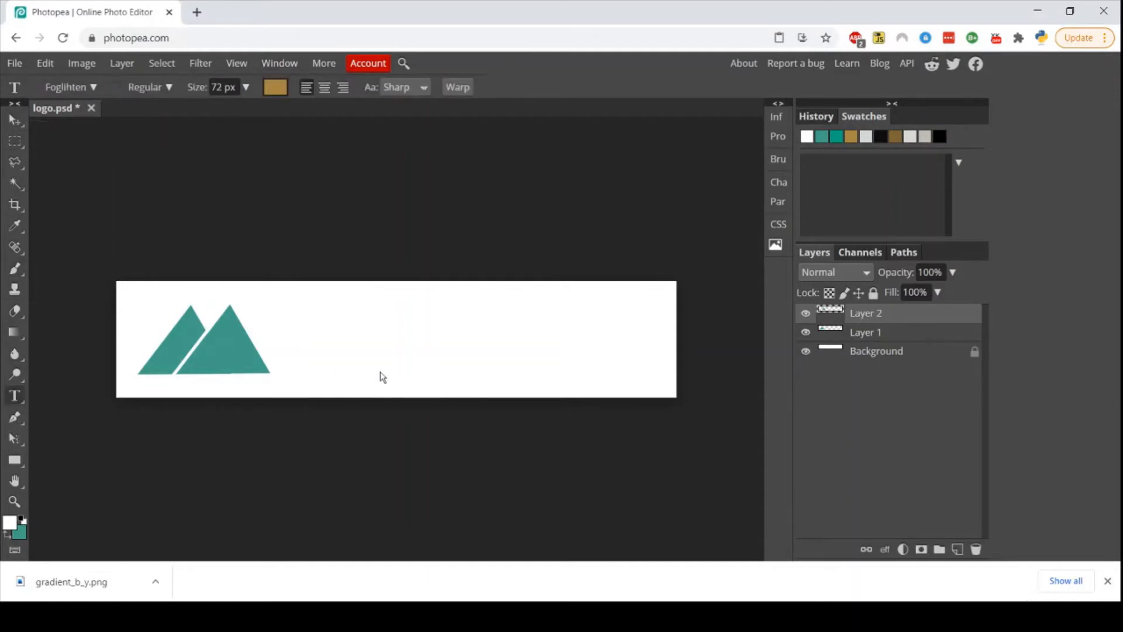
left_click(287, 337)
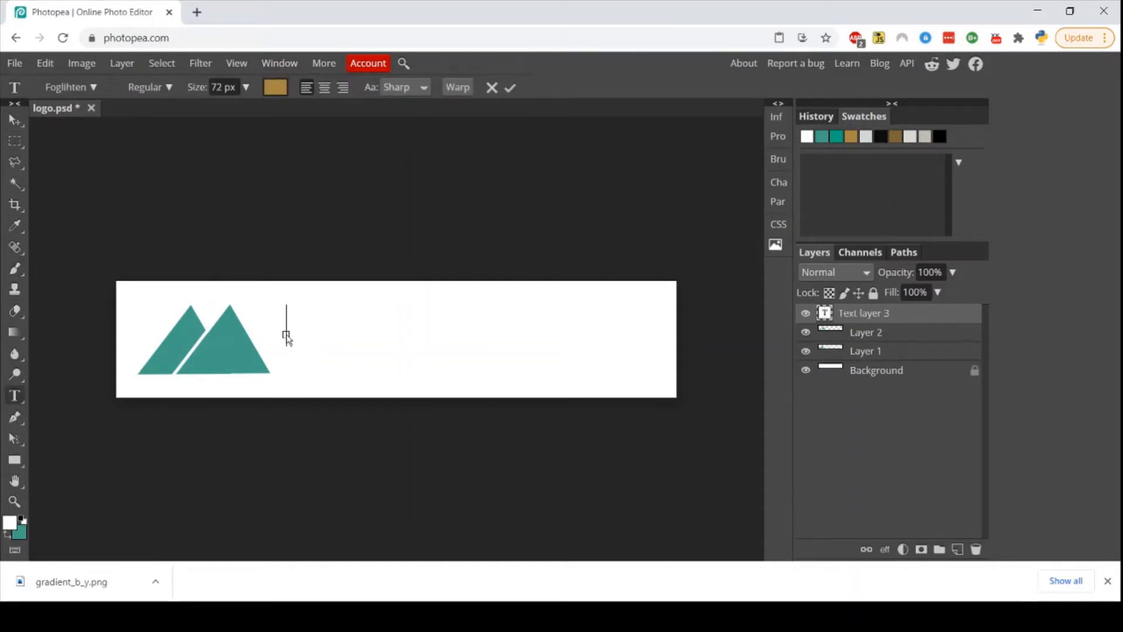
Step: Examine the available fonts and the style category and character set filters of the font list
left_click(95, 88)
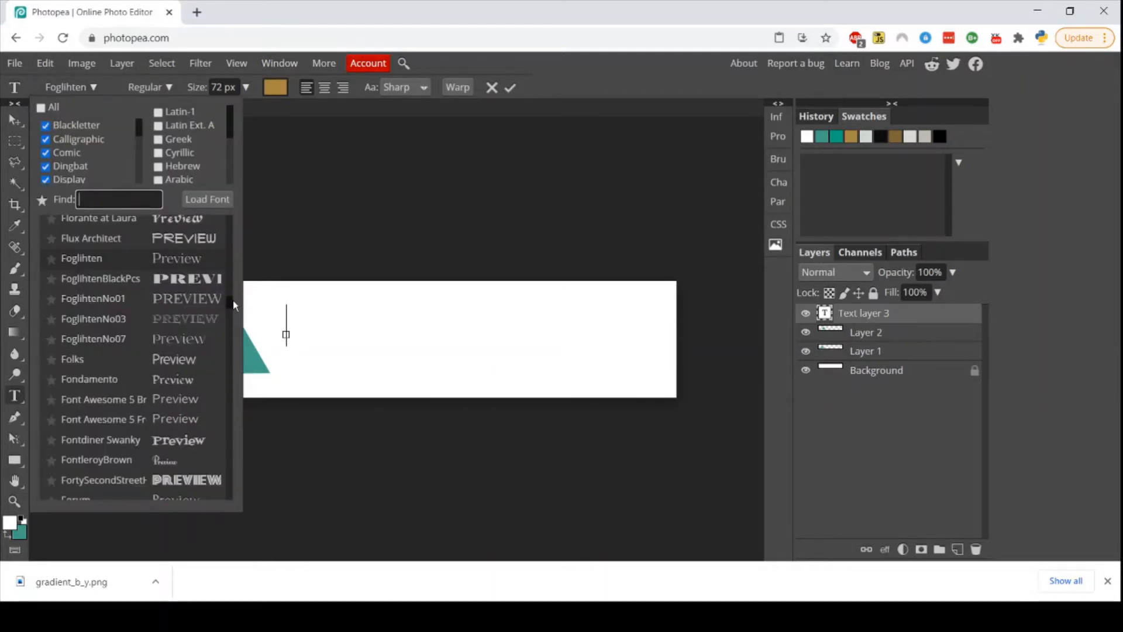
left_click_drag(233, 301, 233, 418)
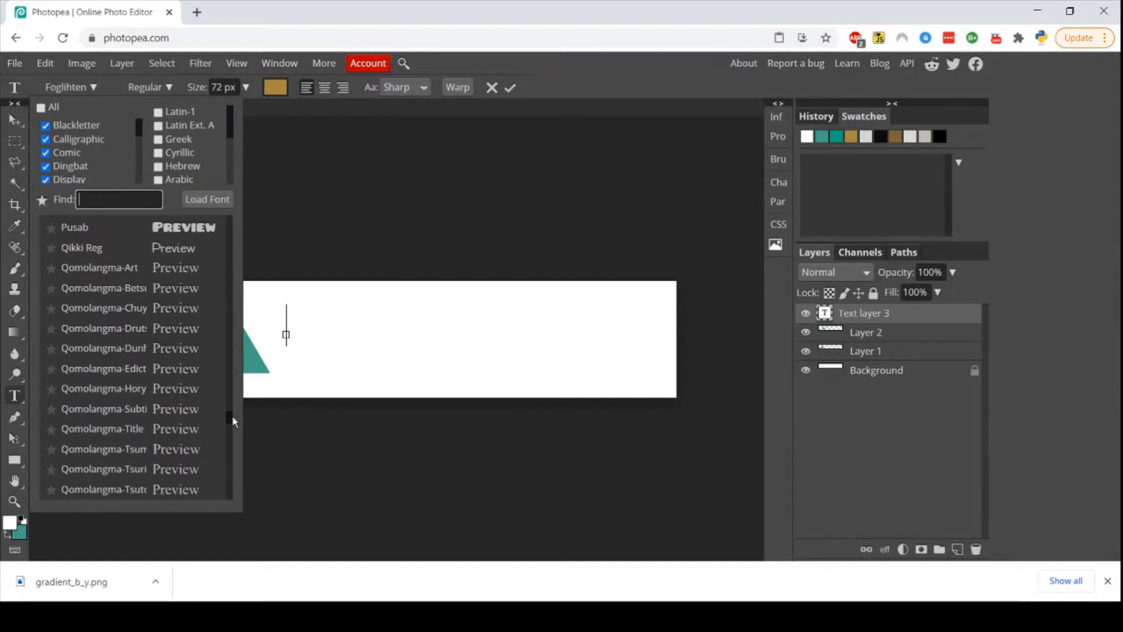
scroll(59, 150, "down", 3)
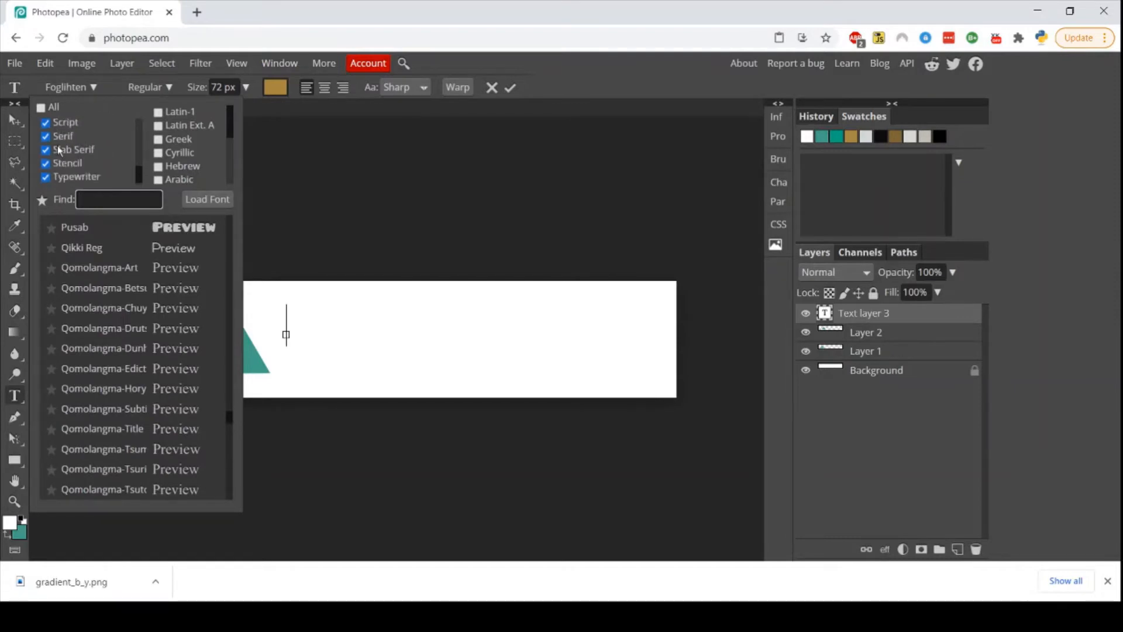
scroll(59, 150, "up", 3)
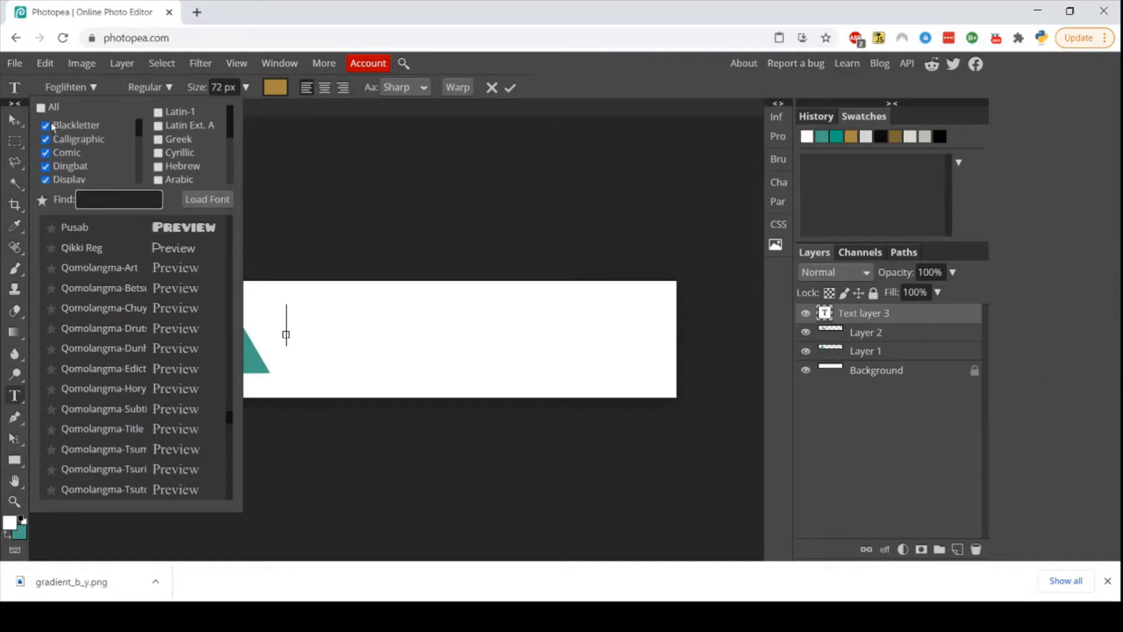
scroll(50, 136, "down", 2)
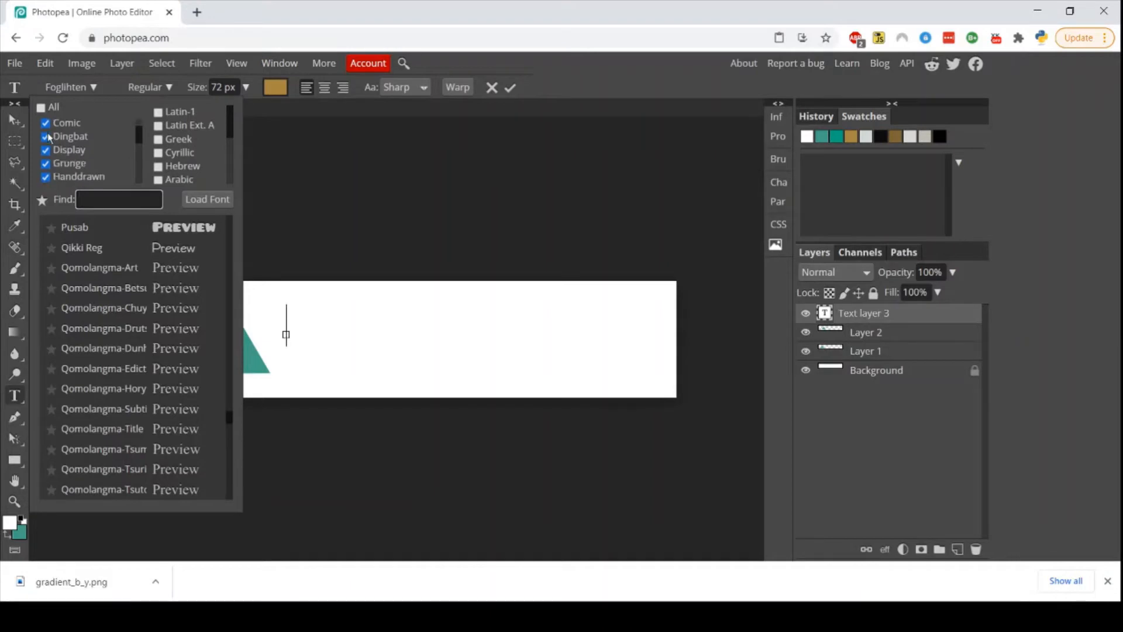
scroll(49, 137, "up", 2)
scroll(189, 143, "down", 2)
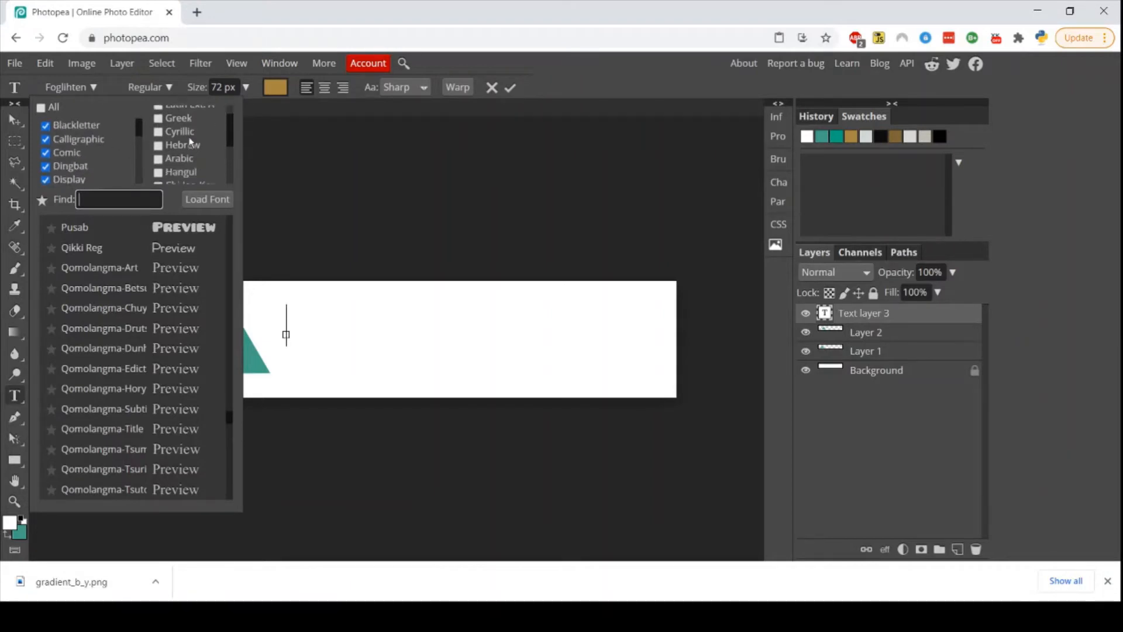
scroll(189, 142, "up", 2)
scroll(44, 156, "down", 4)
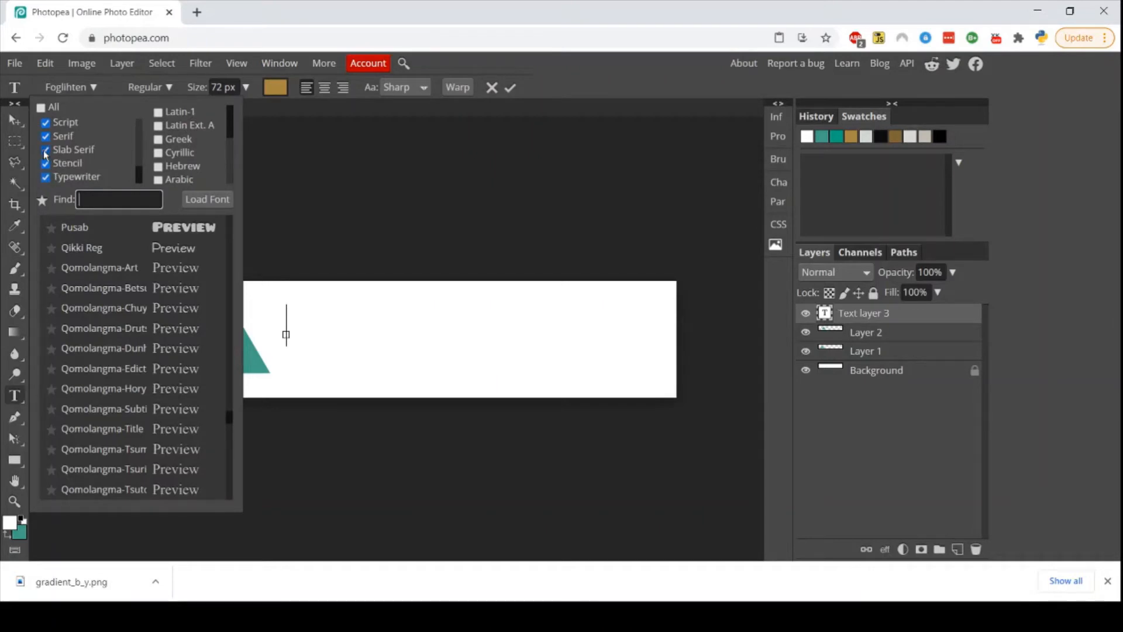
scroll(45, 162, "up", 4)
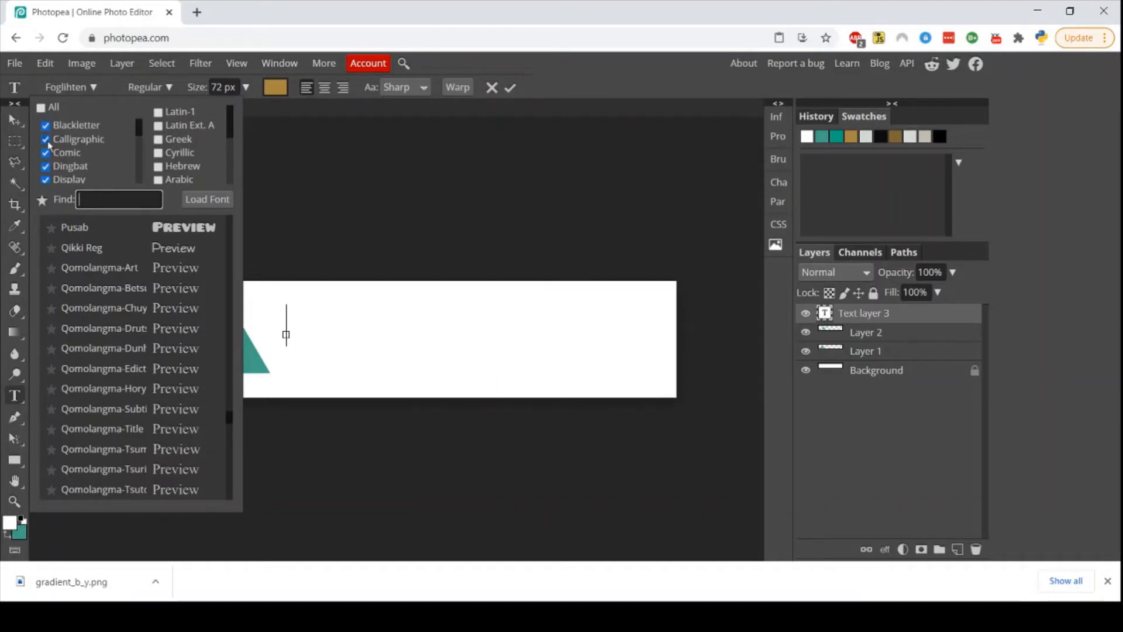
scroll(49, 145, "down", 2)
scroll(49, 147, "up", 4)
Step: Exclude the Comic, Dingbat, Calligraphic, Sans Serif and Script categories from the font list
left_click(47, 153)
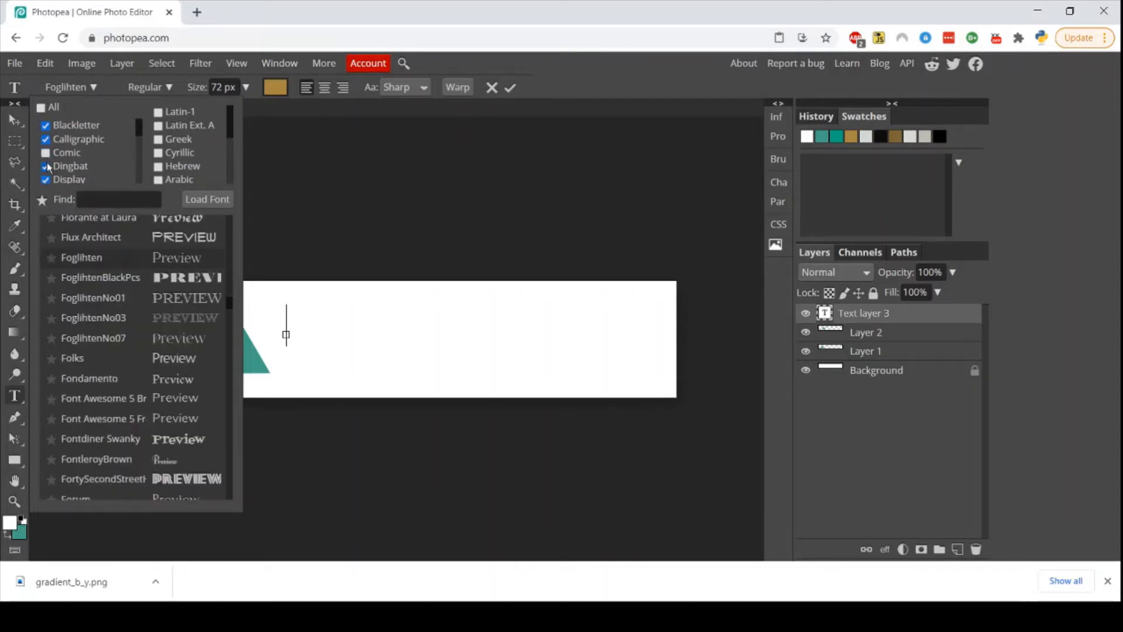
left_click(46, 167)
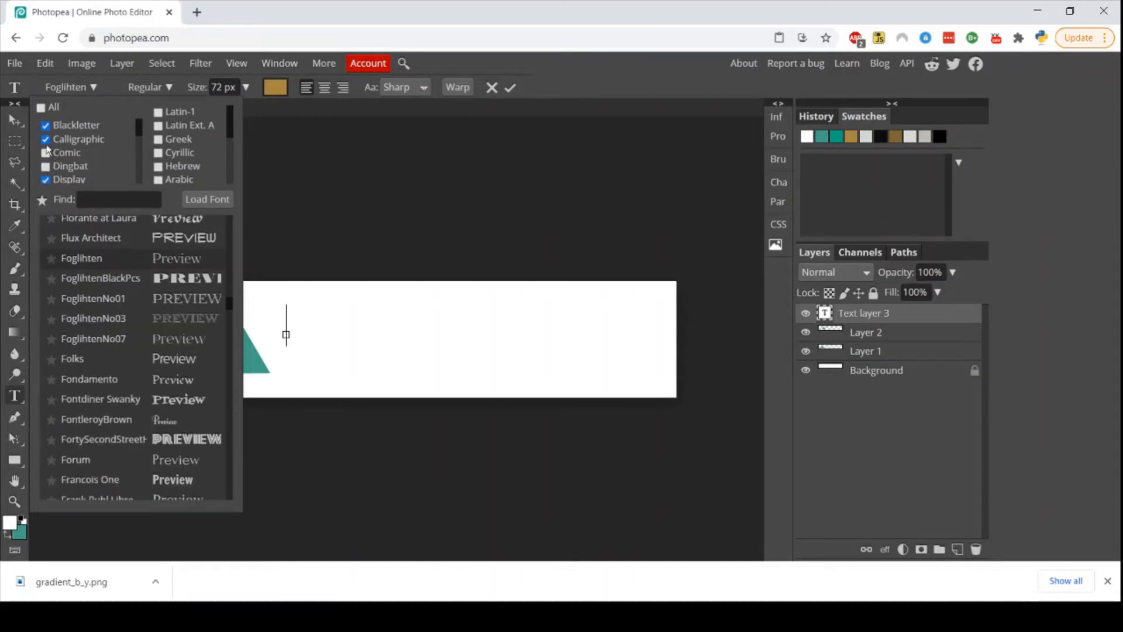
left_click(45, 138)
scroll(54, 149, "down", 2)
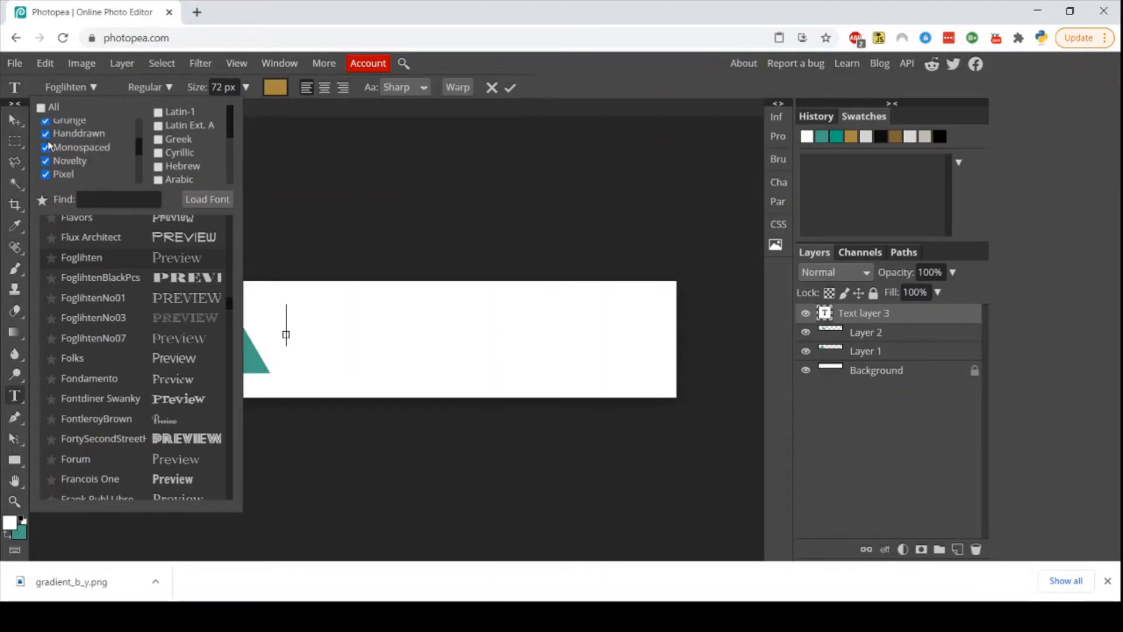
scroll(49, 143, "down", 2)
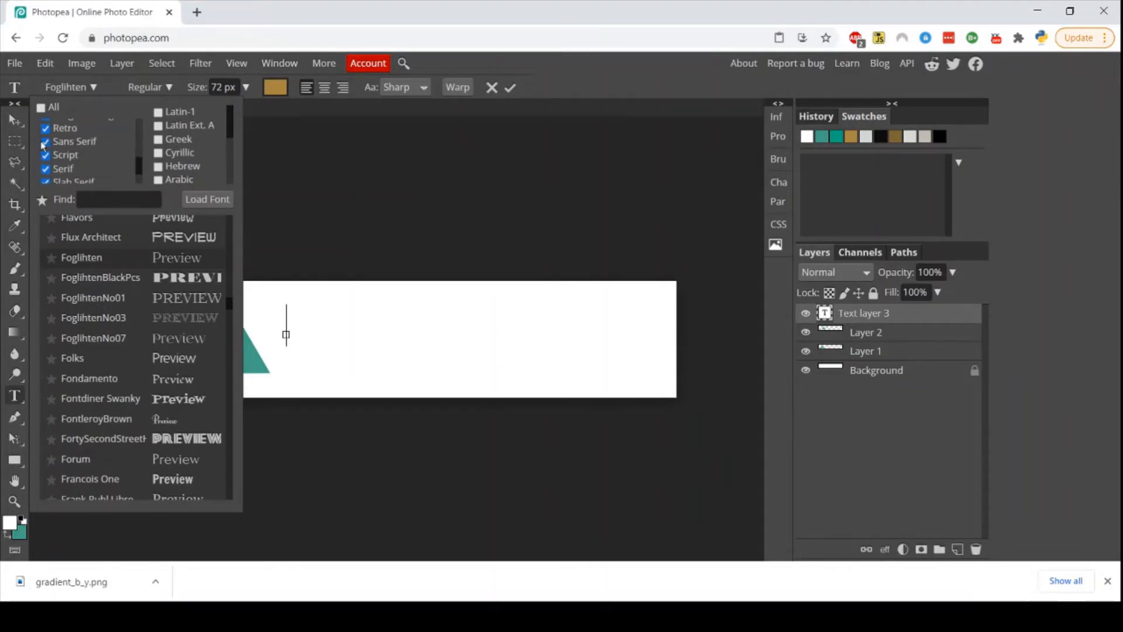
left_click(45, 141)
left_click(45, 155)
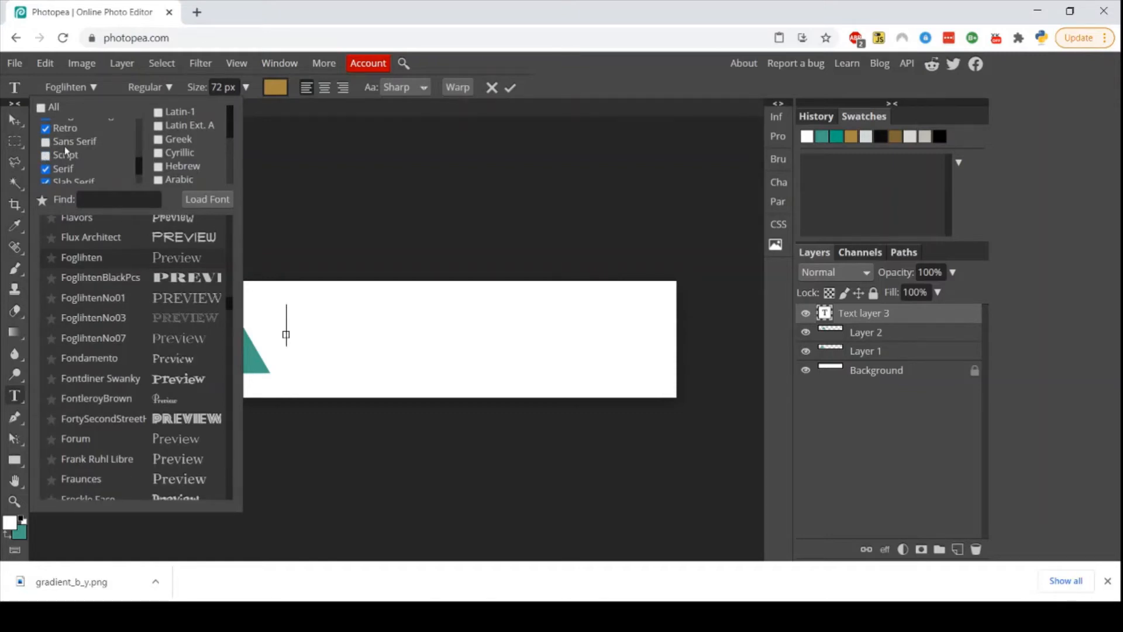
Step: Choose the Patua One font and enter the text "Peak Sound" beside the mountain shape
scroll(66, 150, "down", 1)
left_click_drag(229, 303, 233, 409)
left_click(88, 355)
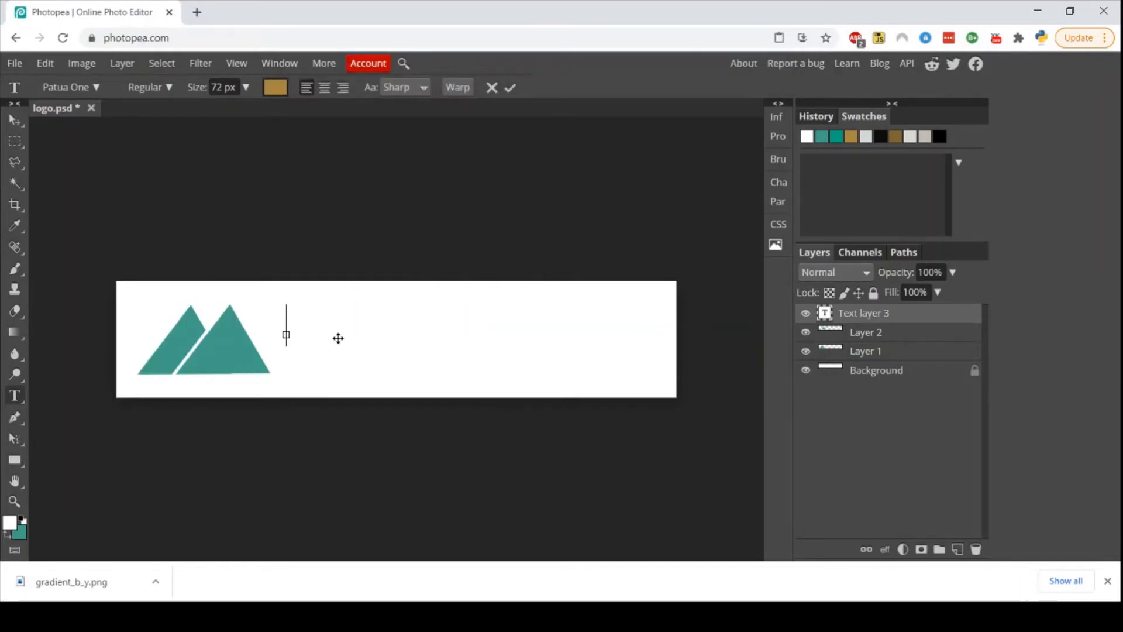
type("Peak Sound")
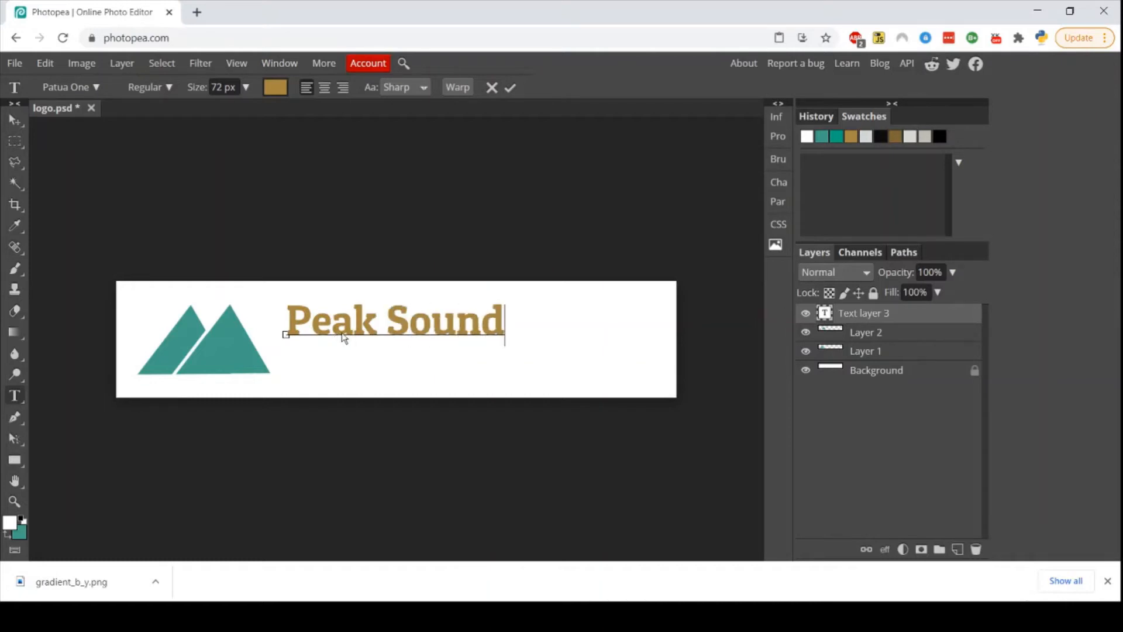
Step: Select the whole "Peak Sound" text and set its font size to 90 px
left_click_drag(289, 319, 569, 336)
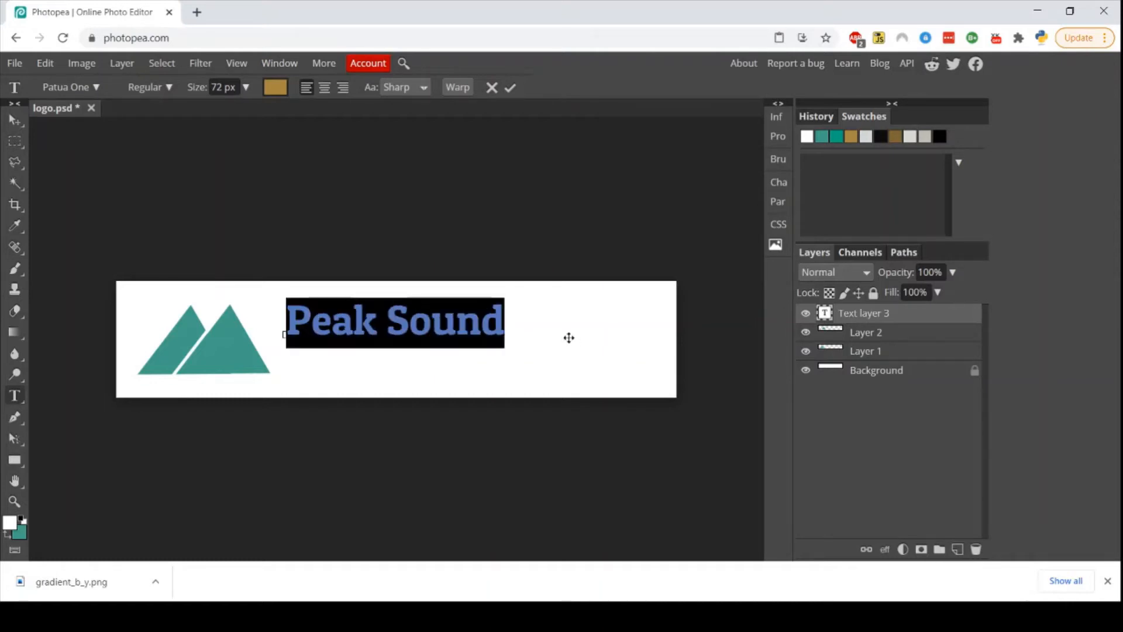
left_click(244, 89)
left_click_drag(234, 111, 238, 115)
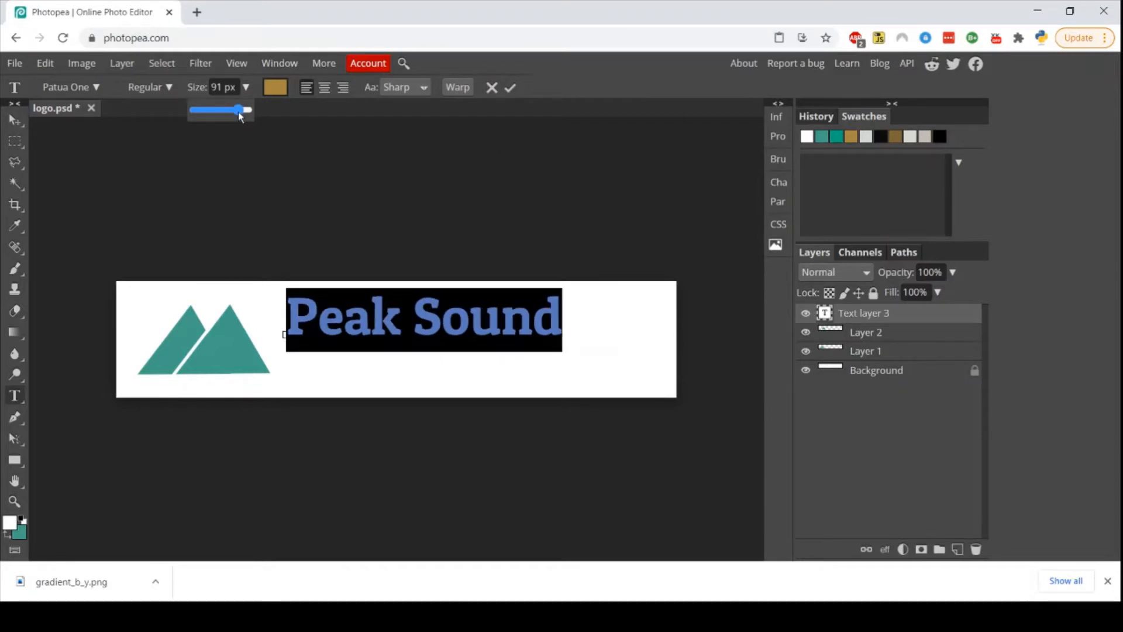
double_click(228, 87)
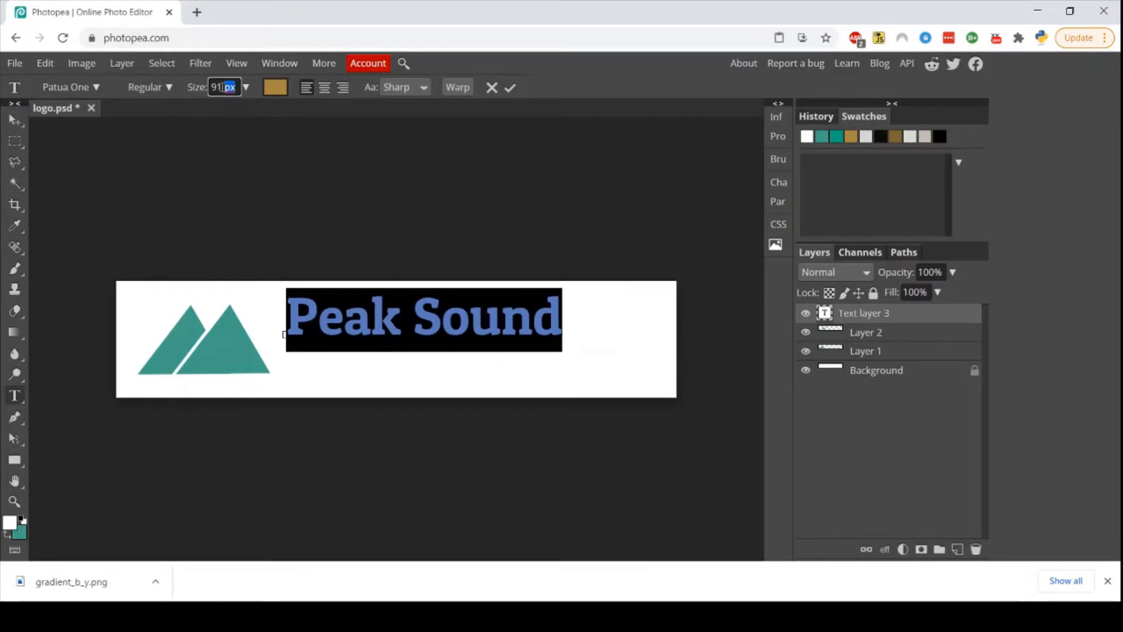
left_click(223, 87)
key("BackSpace")
type("0")
Step: Change the "Peak Sound" text colour to the logo's teal (409d89) and commit the text edit
left_click(275, 87)
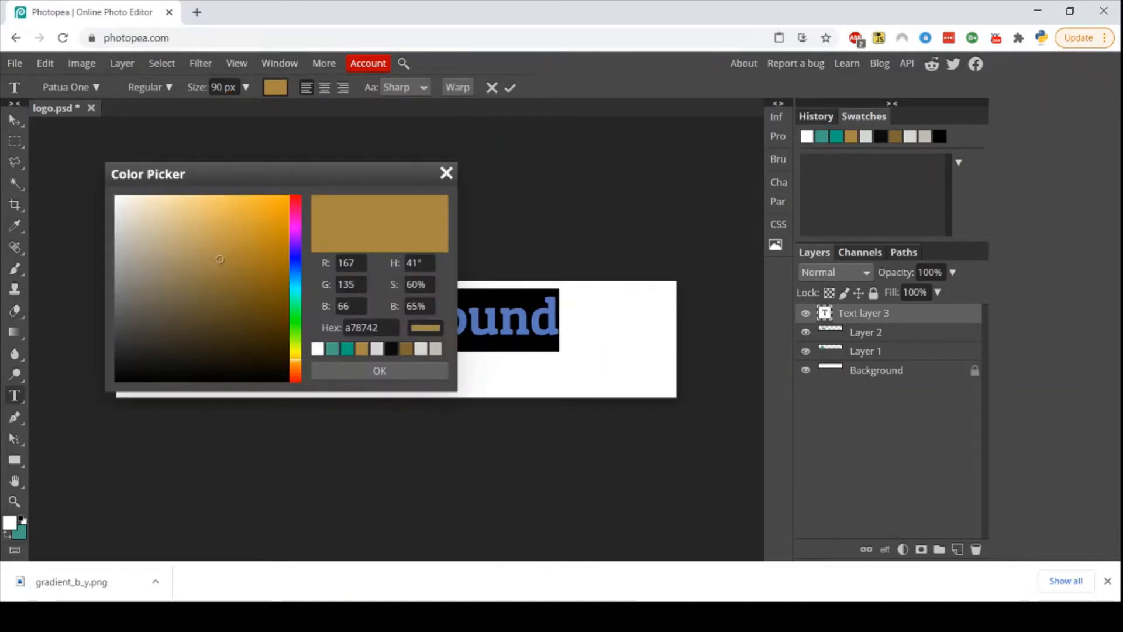
left_click(6, 537)
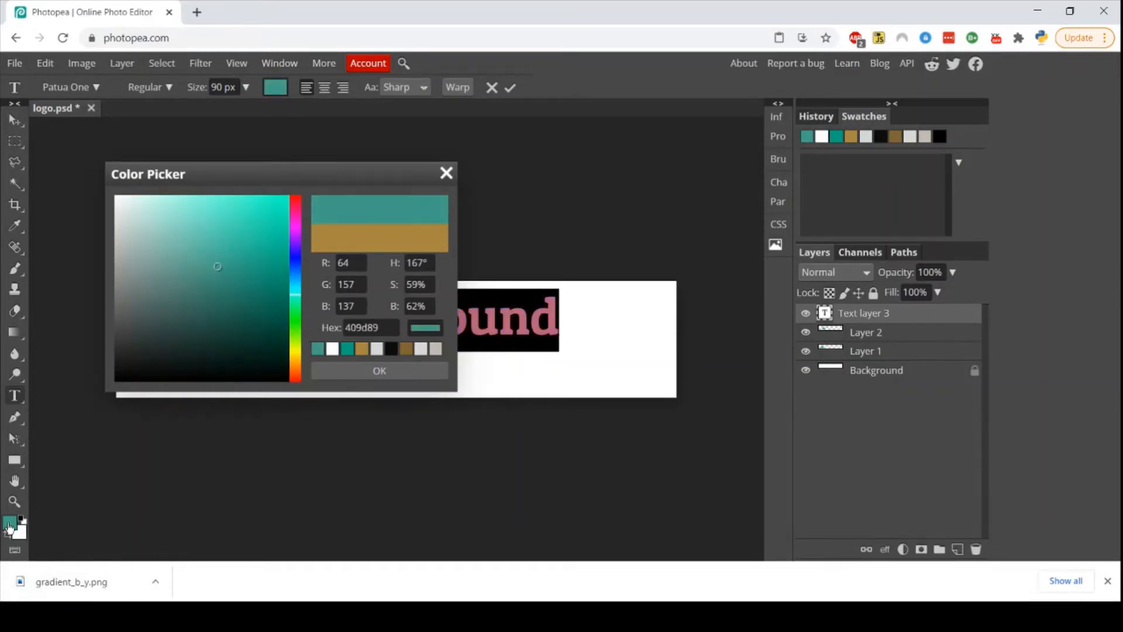
left_click(399, 372)
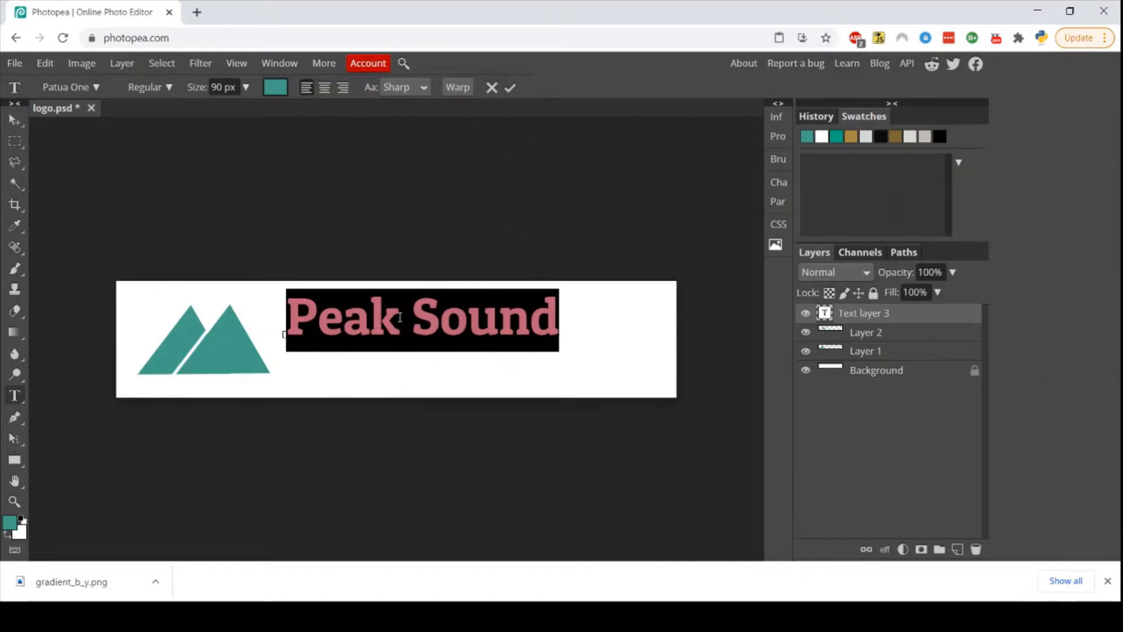
left_click(513, 89)
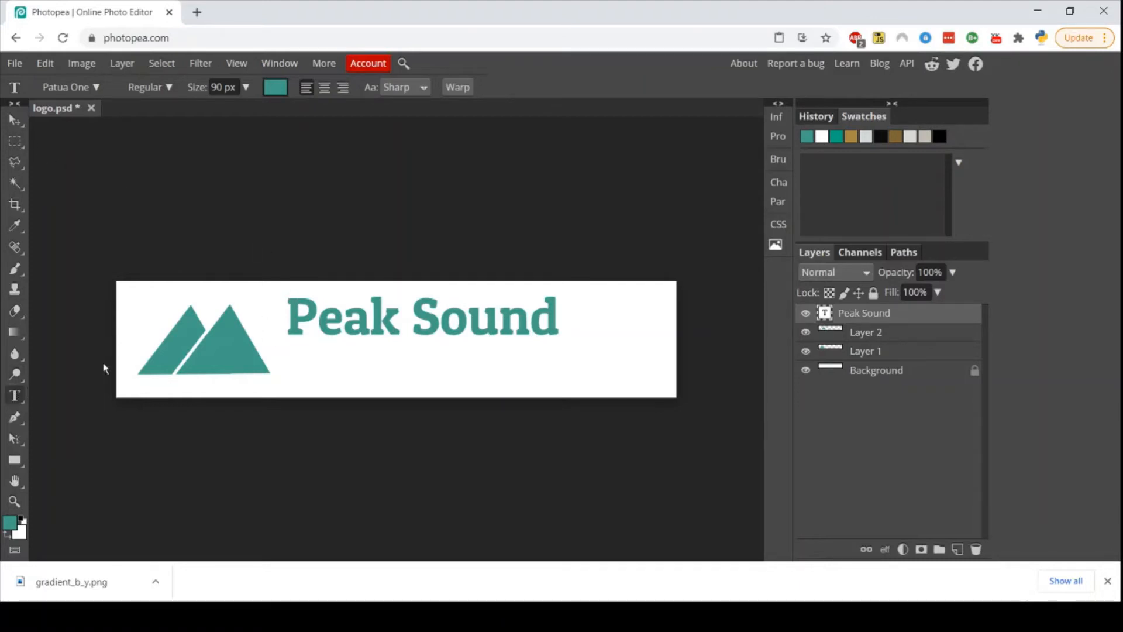
Step: Enlarge the "Peak Sound" text to 94 px, position it beside the mountain's lower part, and commit the edit
left_click(383, 350)
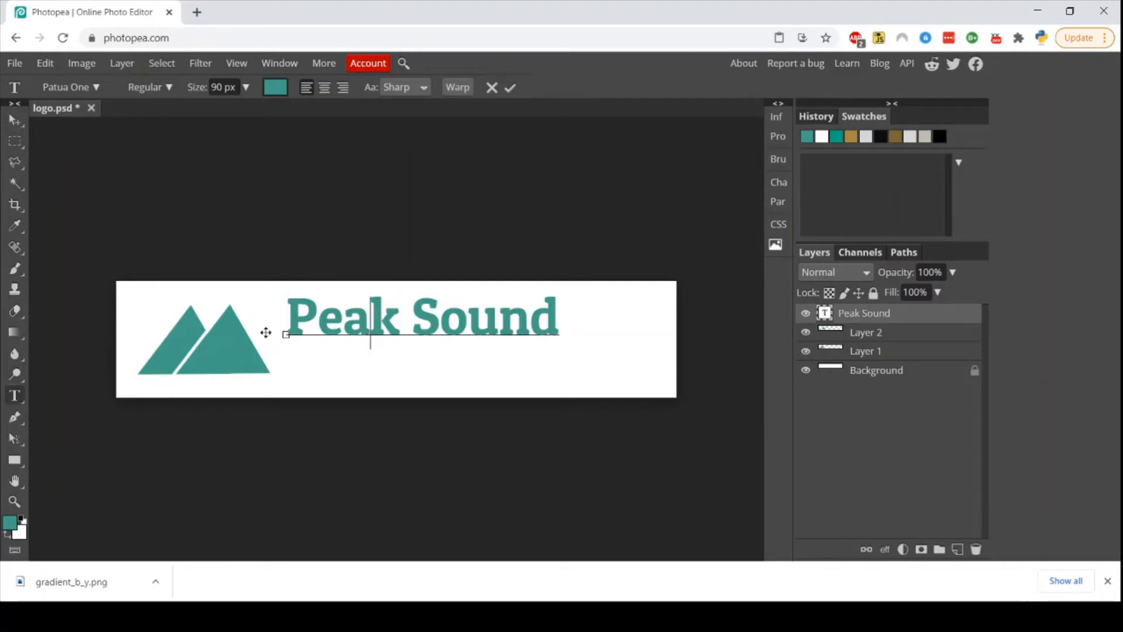
left_click_drag(270, 332, 311, 365)
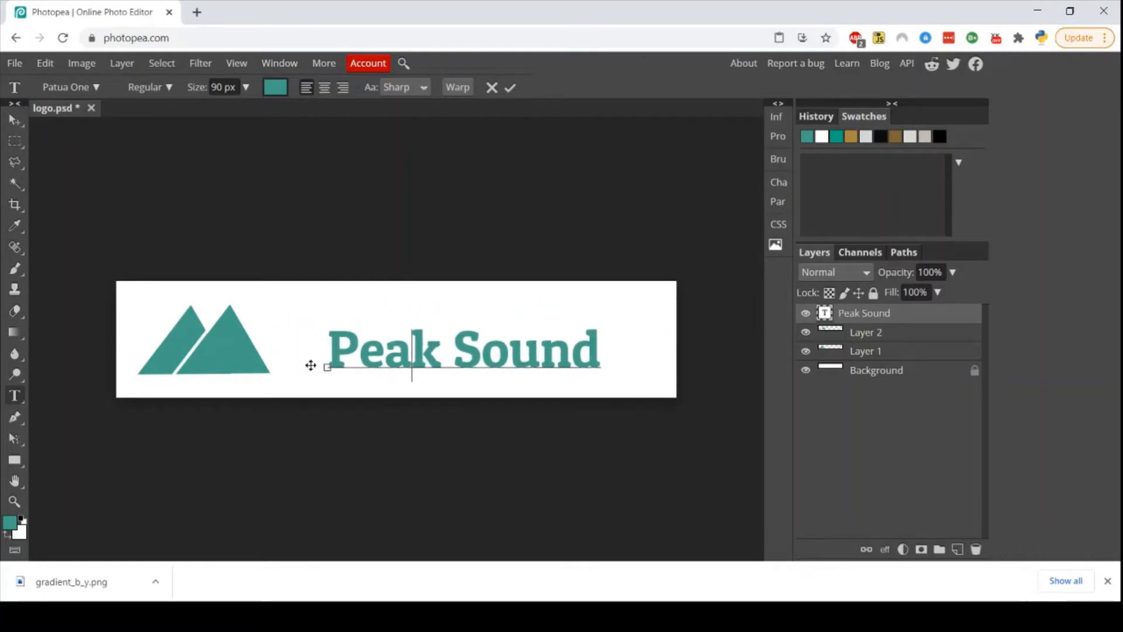
triple_click(342, 343)
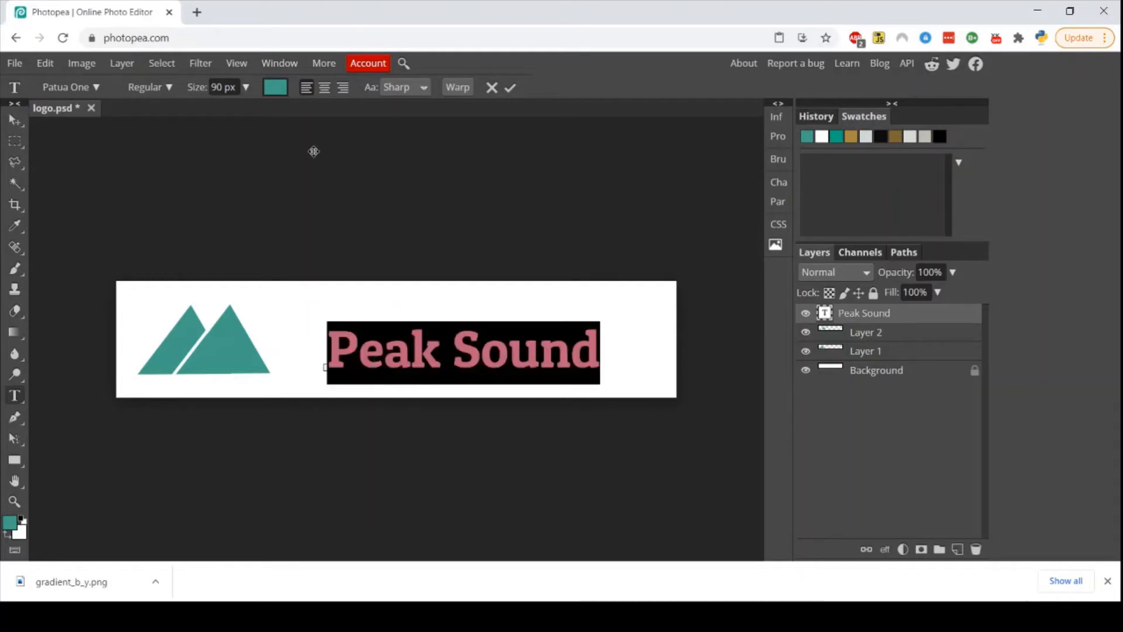
left_click(245, 87)
mouse_move(242, 109)
left_mouse_down()
mouse_move(252, 110)
mouse_move(239, 110)
left_mouse_up()
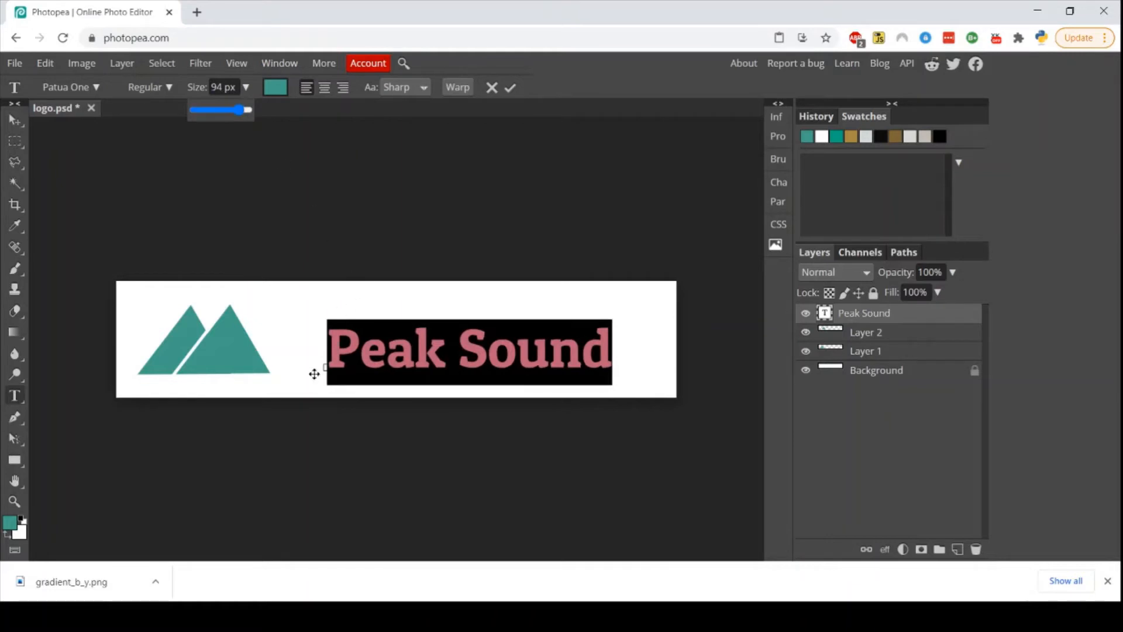
left_click_drag(308, 368, 303, 366)
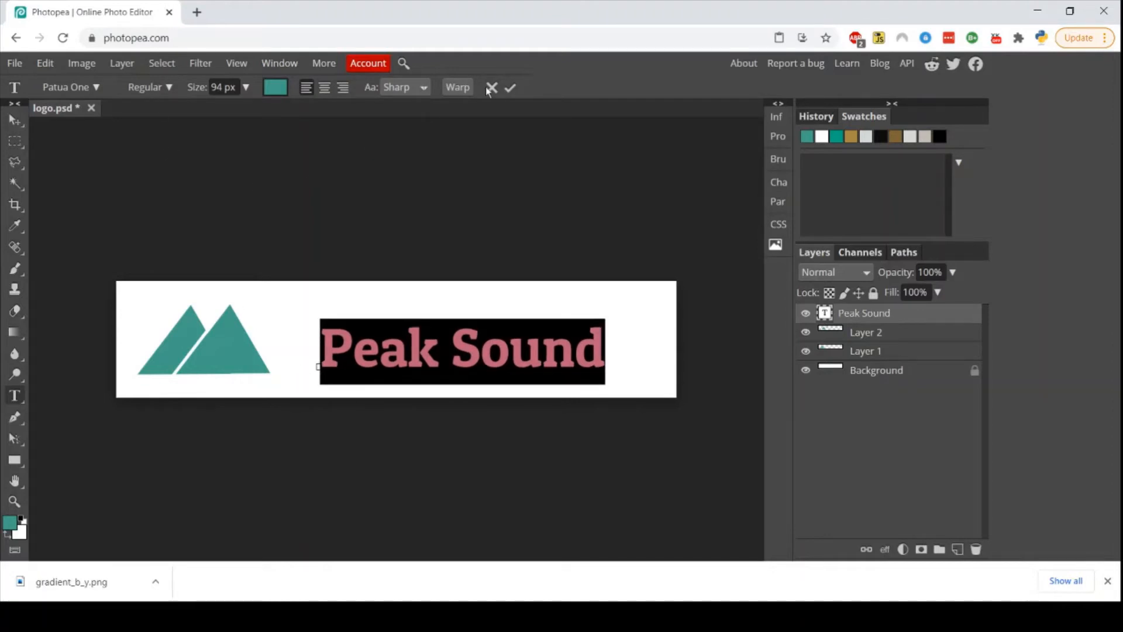
left_click(511, 88)
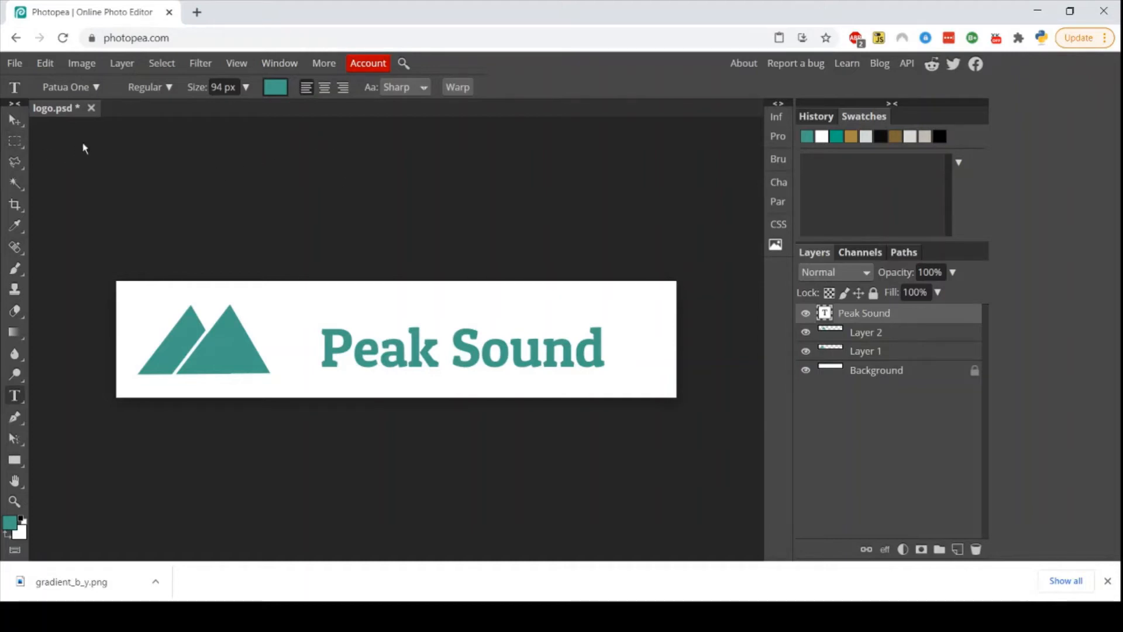
Step: Create a new 960 by 960 px project named logo with a white background
left_click(10, 67)
left_click(65, 85)
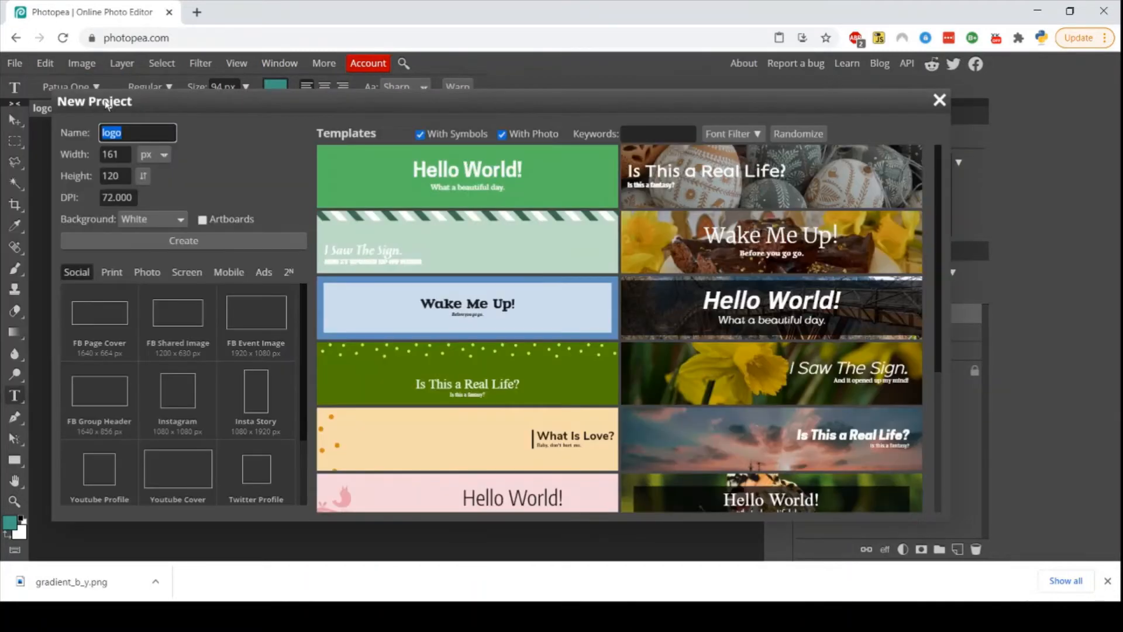
key("Tab")
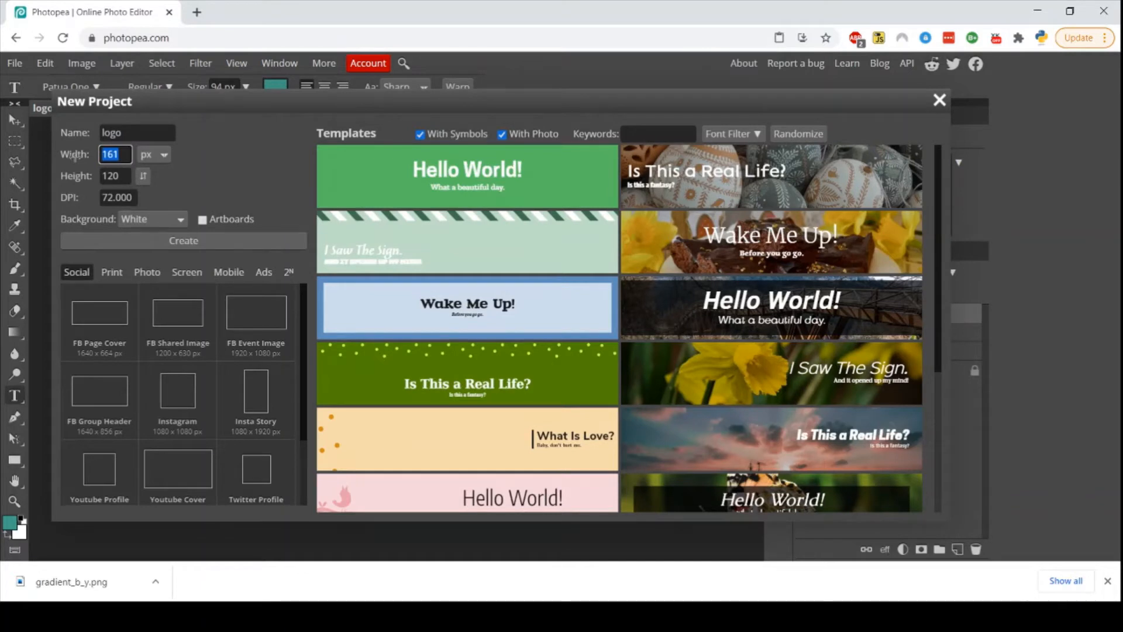
type("960")
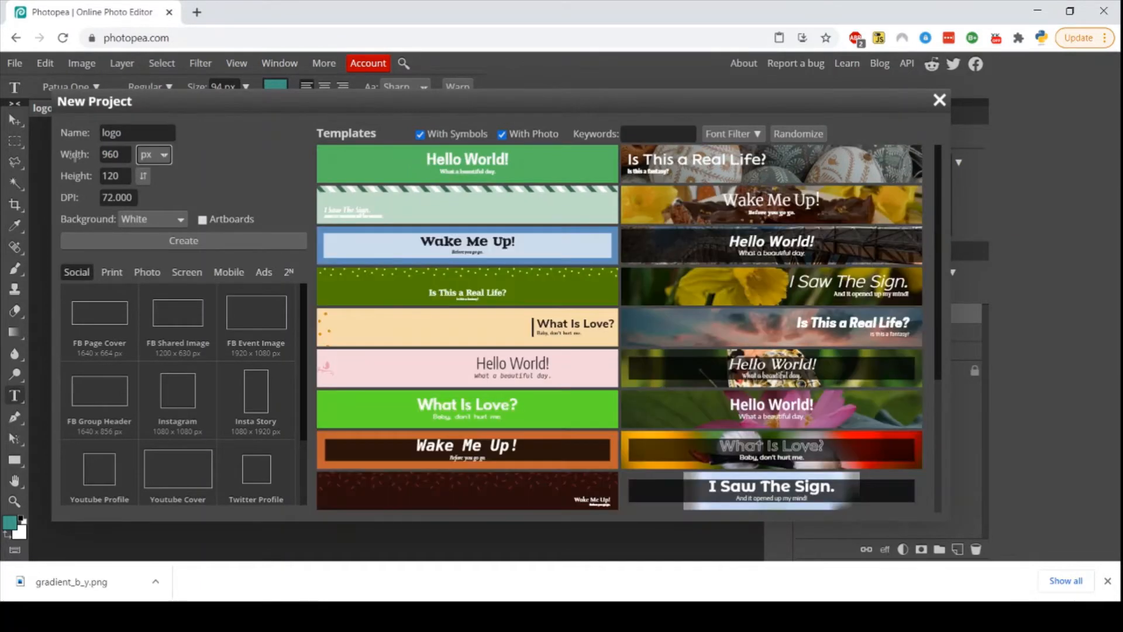
key("Tab")
type("960")
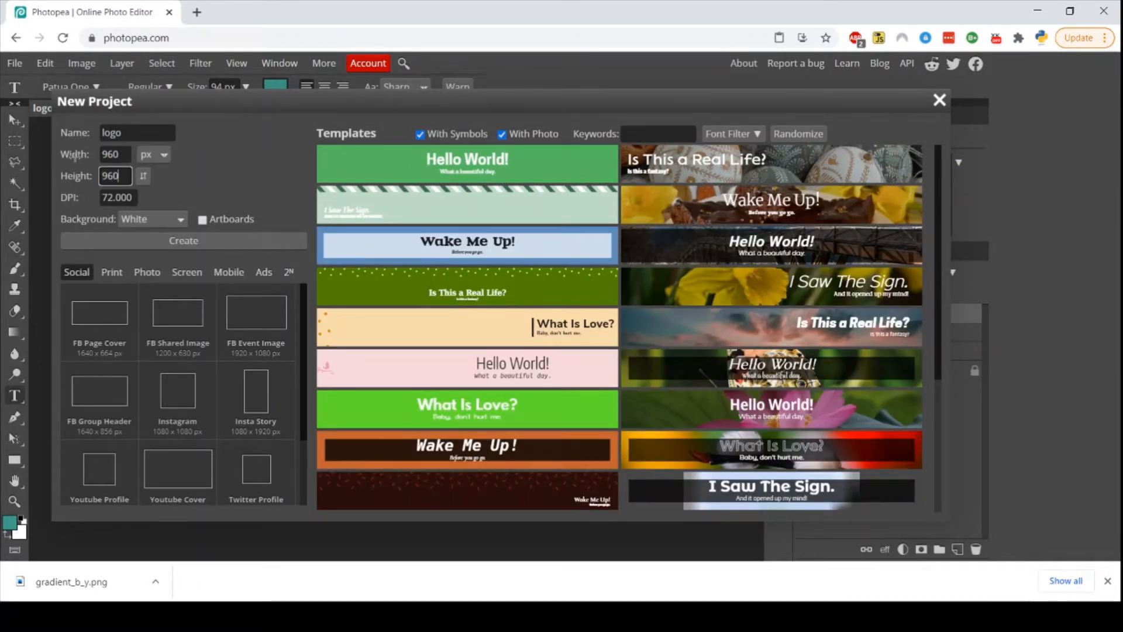
left_click(184, 248)
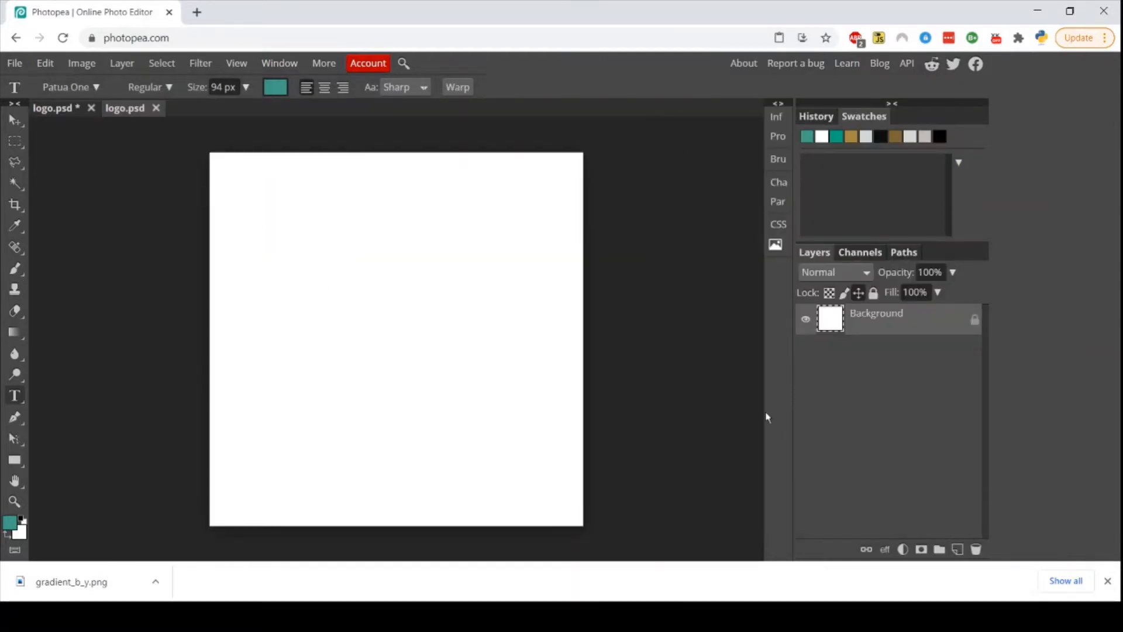
Step: Add a new layer and outline a triangular Polygonal Lasso selection near the canvas's upper centre
left_click(958, 550)
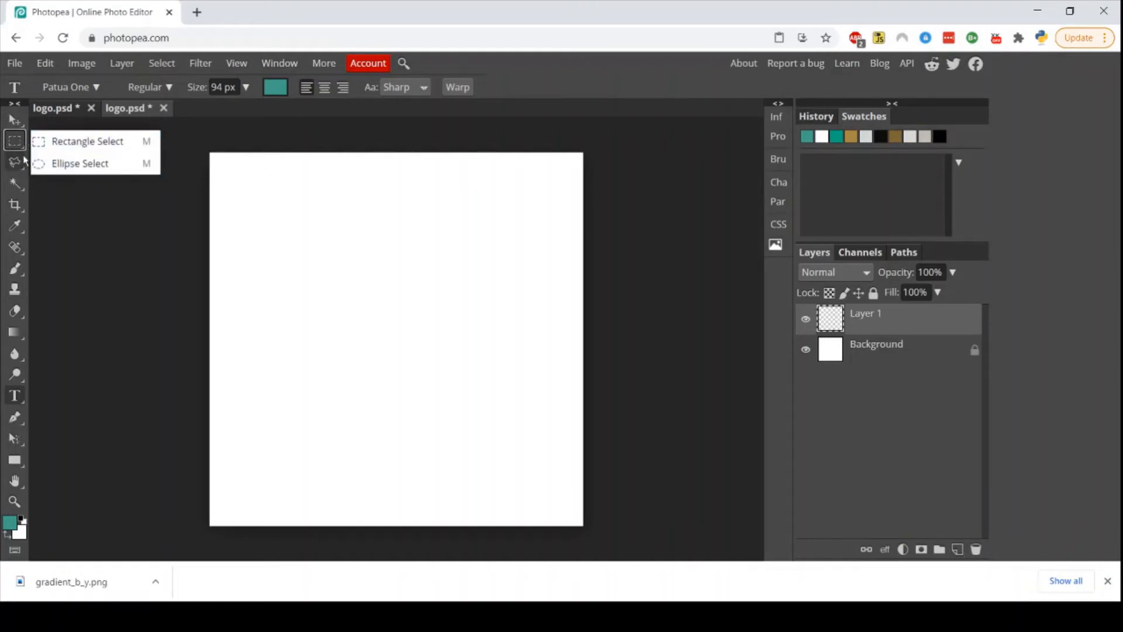
mouse_move(25, 166)
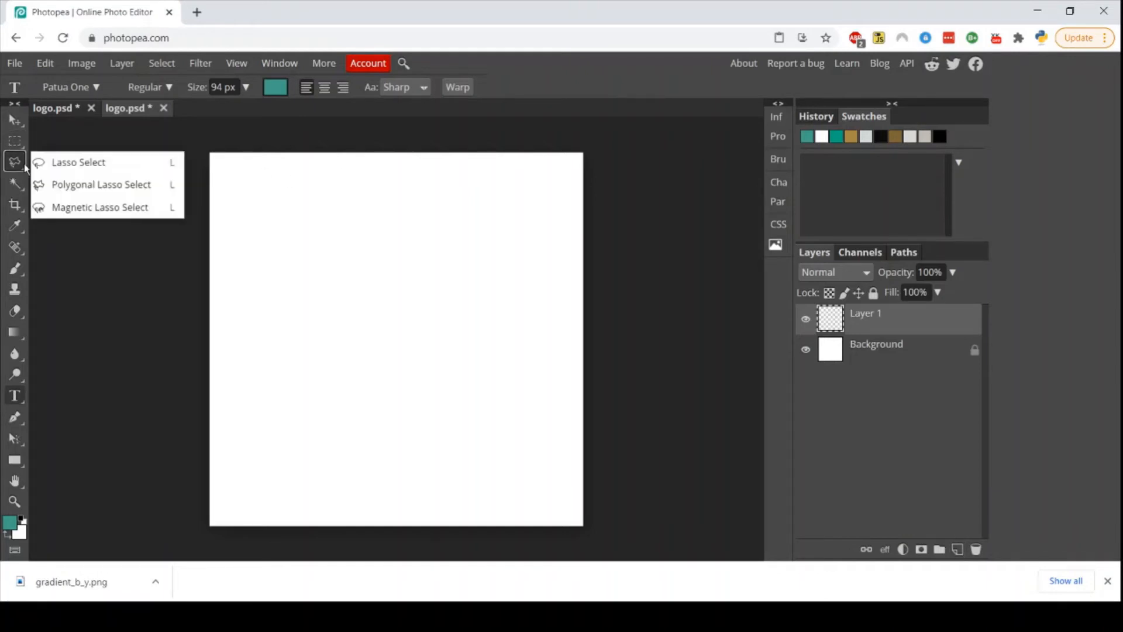
left_click(92, 184)
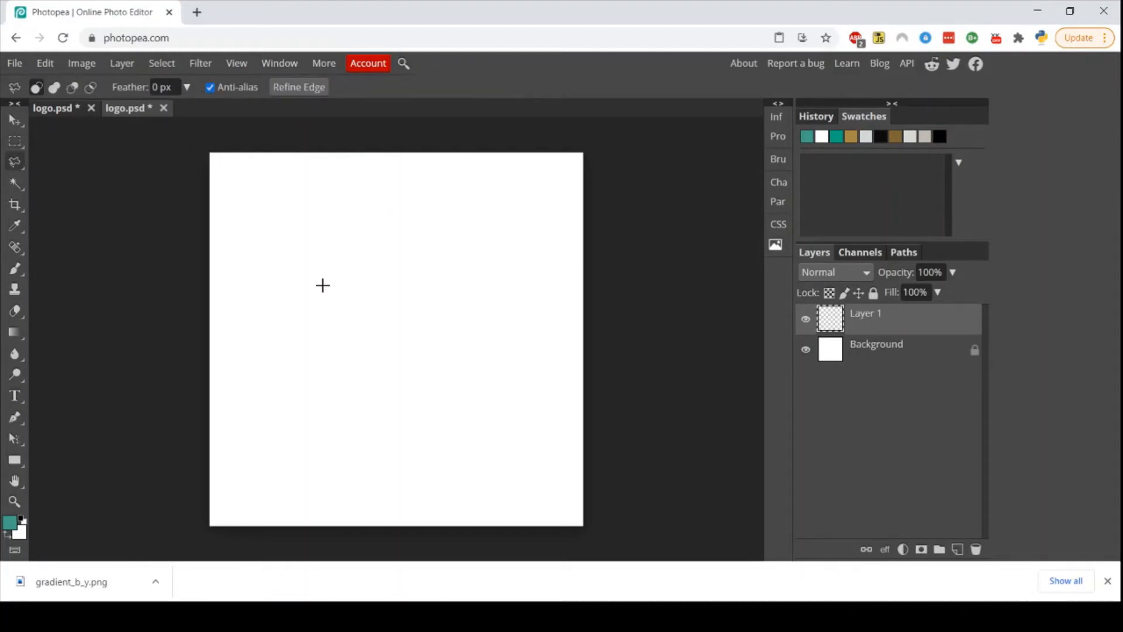
left_click(357, 252)
left_click(397, 187)
left_click(436, 253)
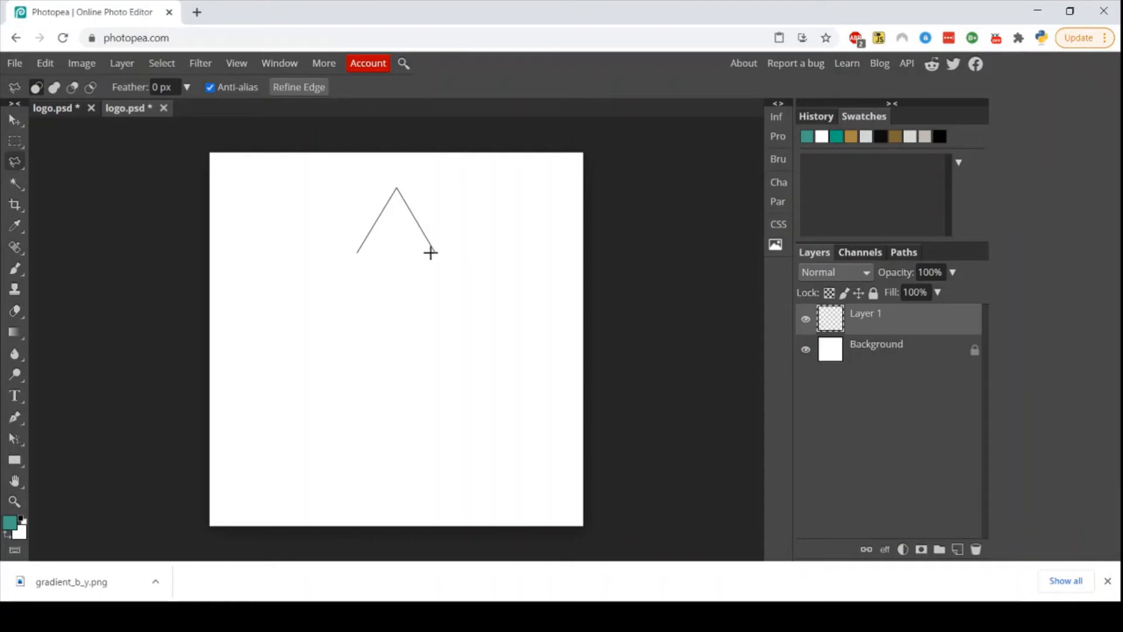
left_click(357, 253)
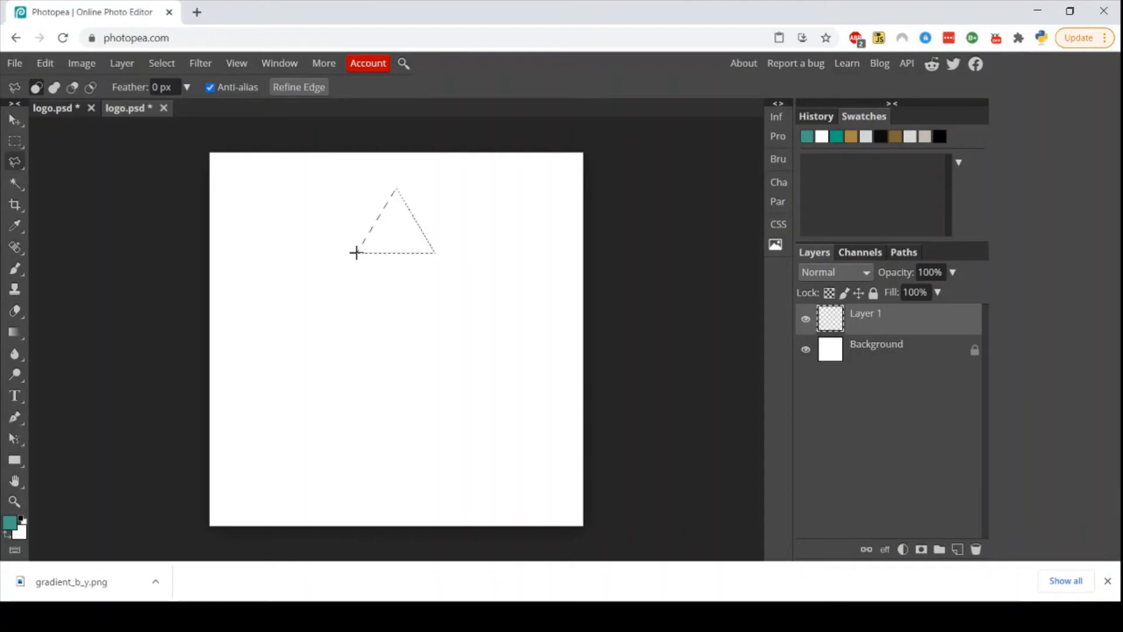
Step: Reset the colours to default and fill the triangular selection with black using the Brush tool
left_click(20, 518)
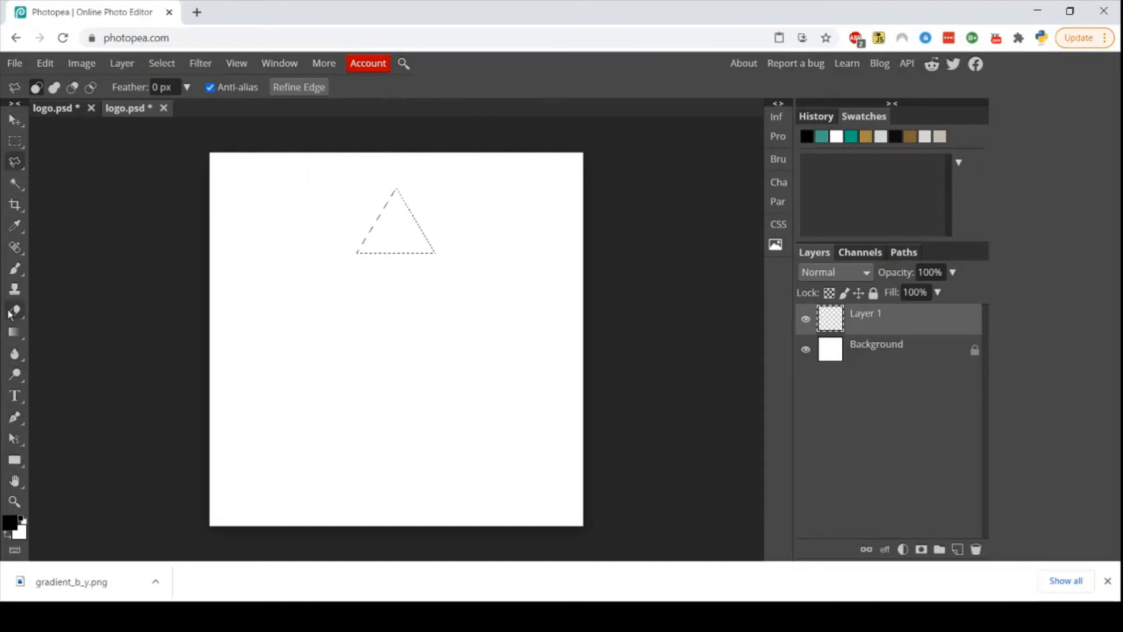
left_click(16, 270)
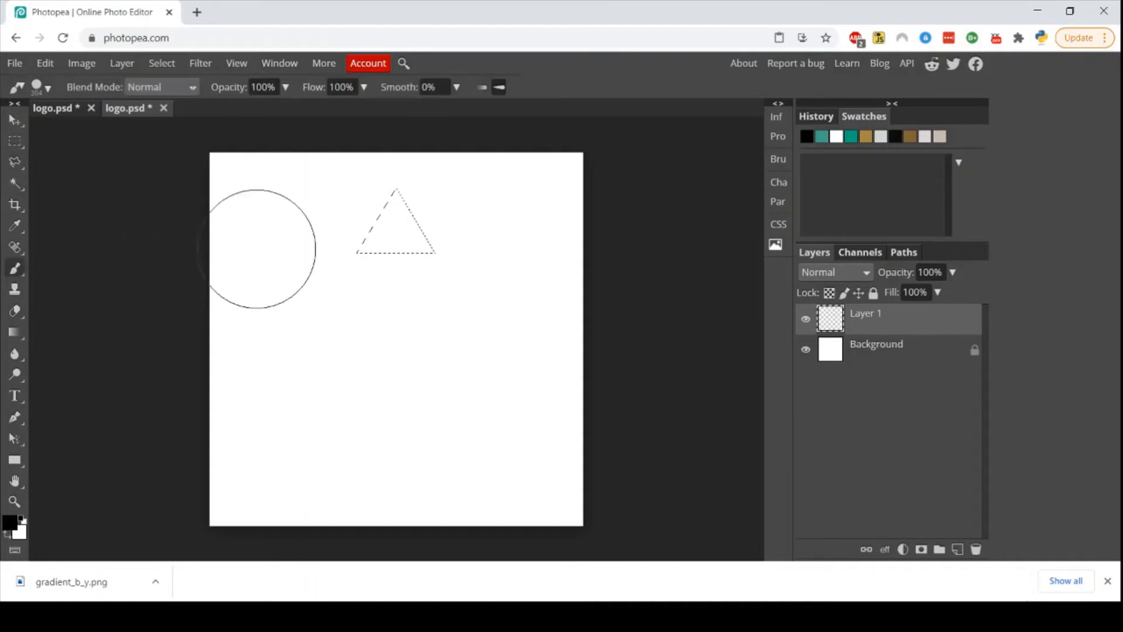
left_click_drag(351, 213, 482, 234)
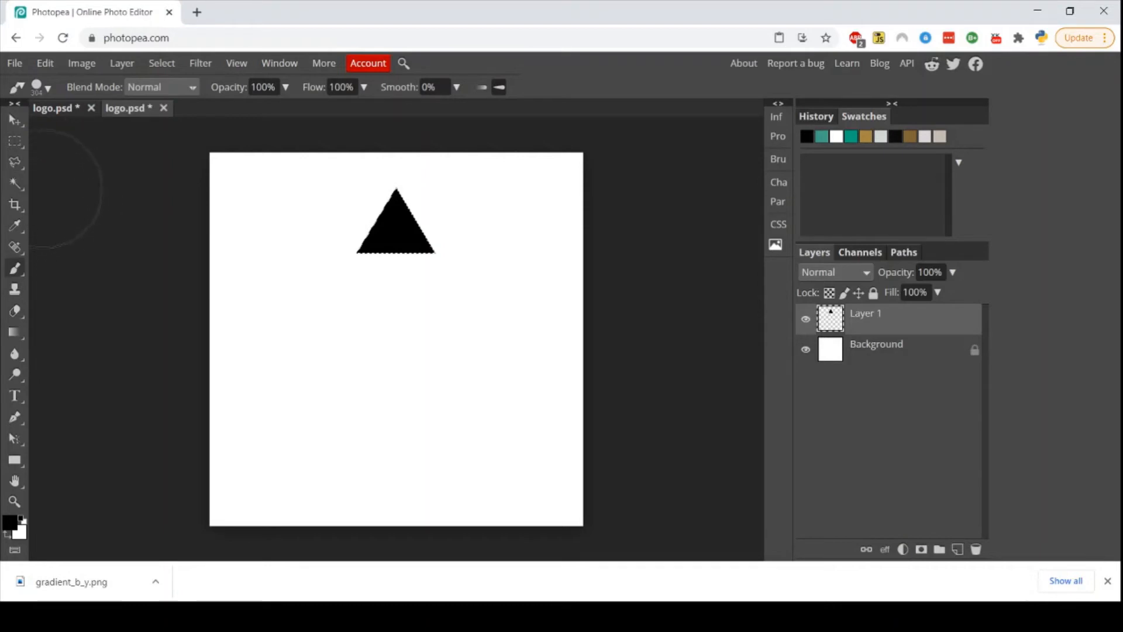
Step: Clear the selection and outline a smaller triangle inside the black triangle's peak with the Polygonal Lasso
left_click(15, 164)
right_click(14, 168)
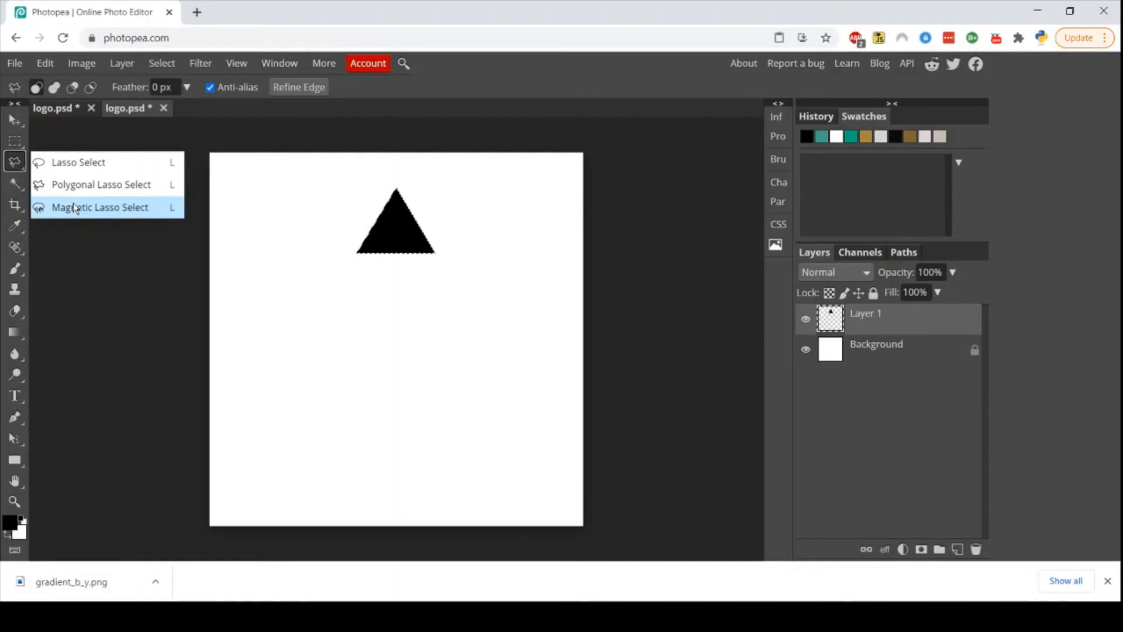
left_click(72, 184)
scroll(404, 205, "up", 1)
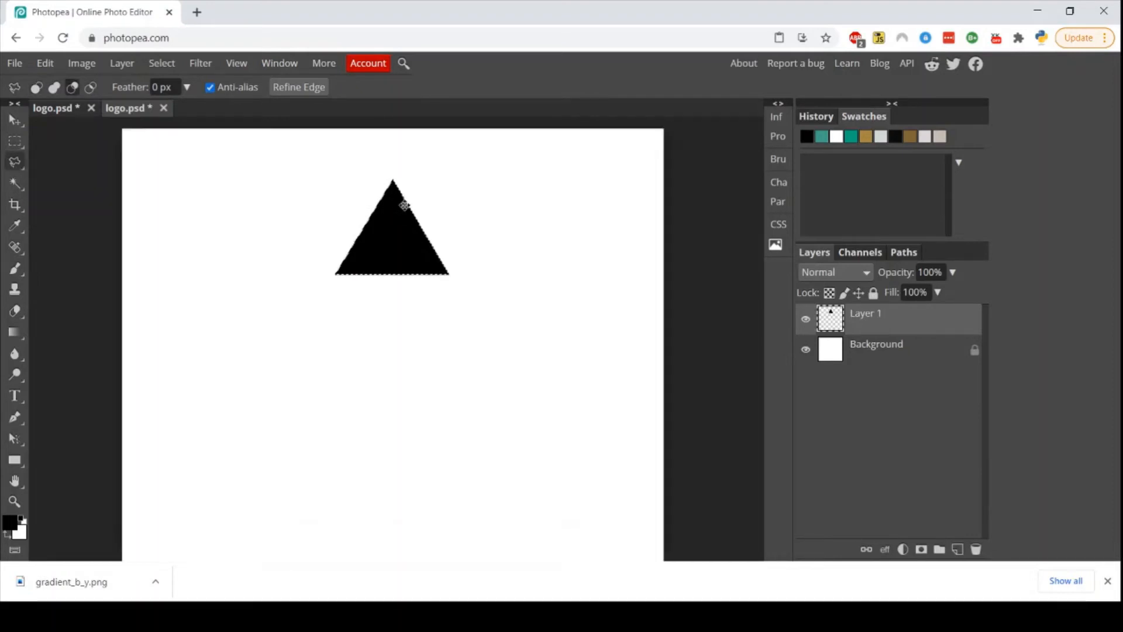
scroll(405, 206, "up", 2)
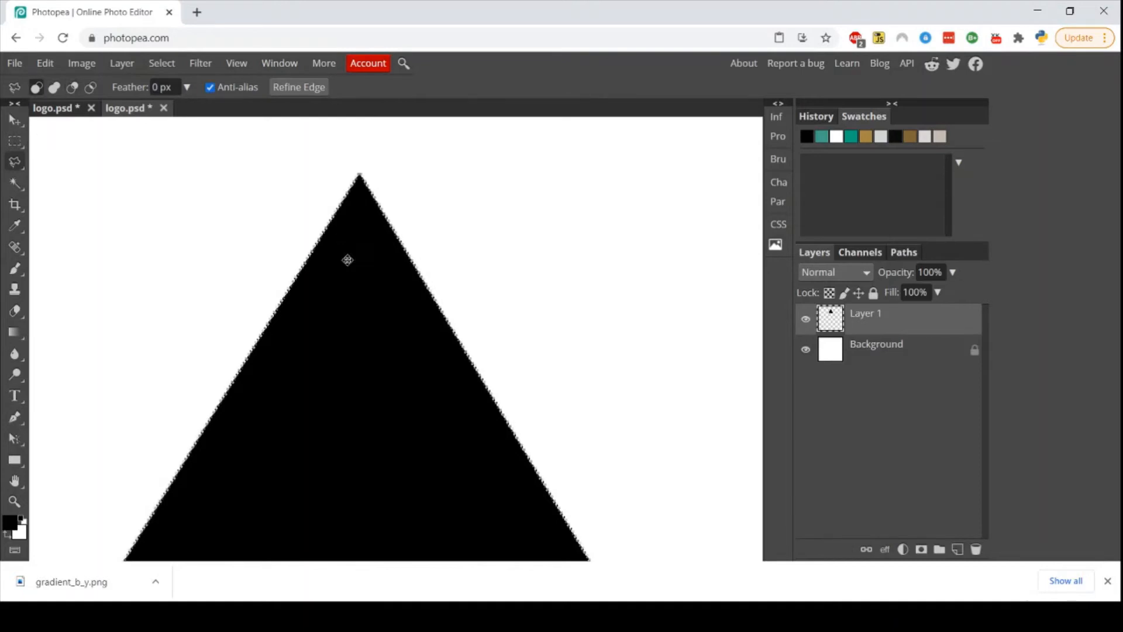
scroll(382, 272, "down", 1)
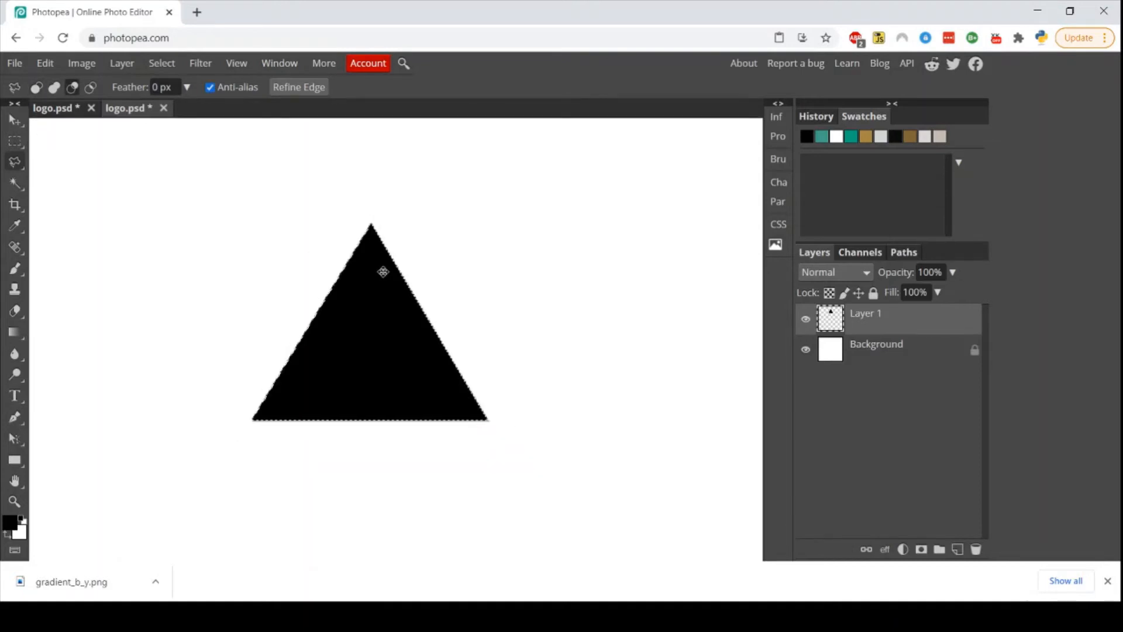
scroll(383, 272, "up", 2)
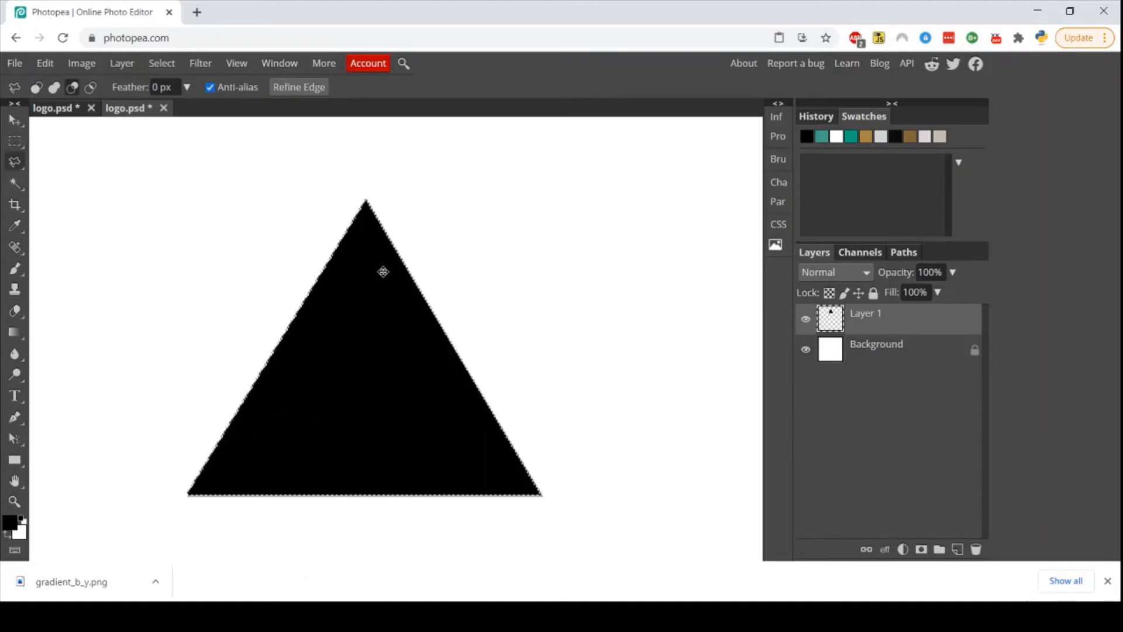
left_click(16, 162)
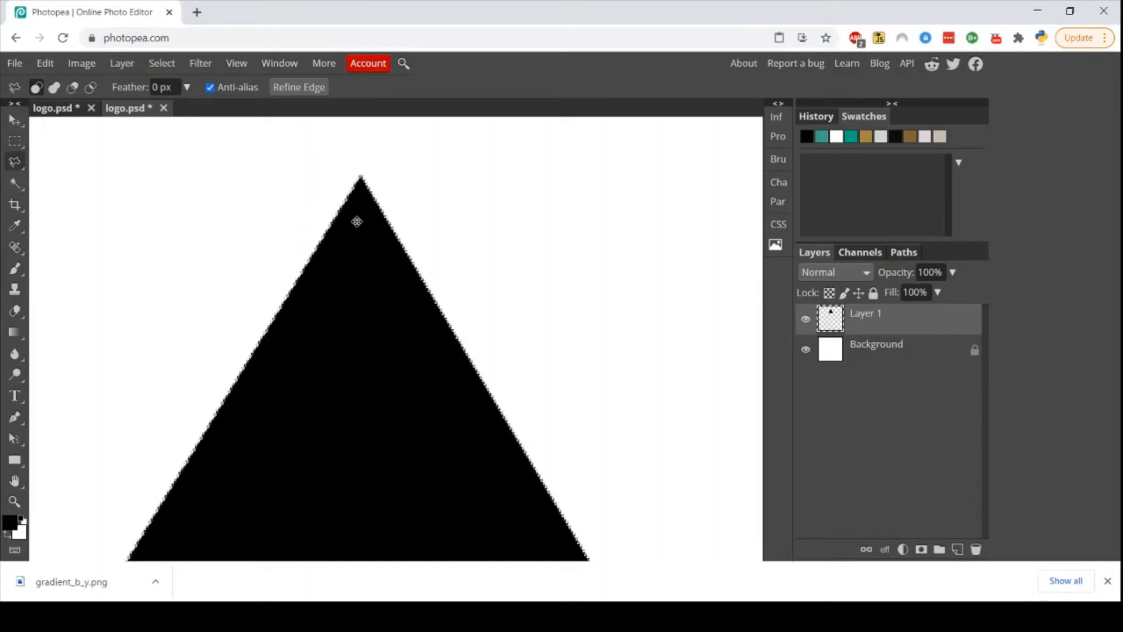
key("ctrl+d")
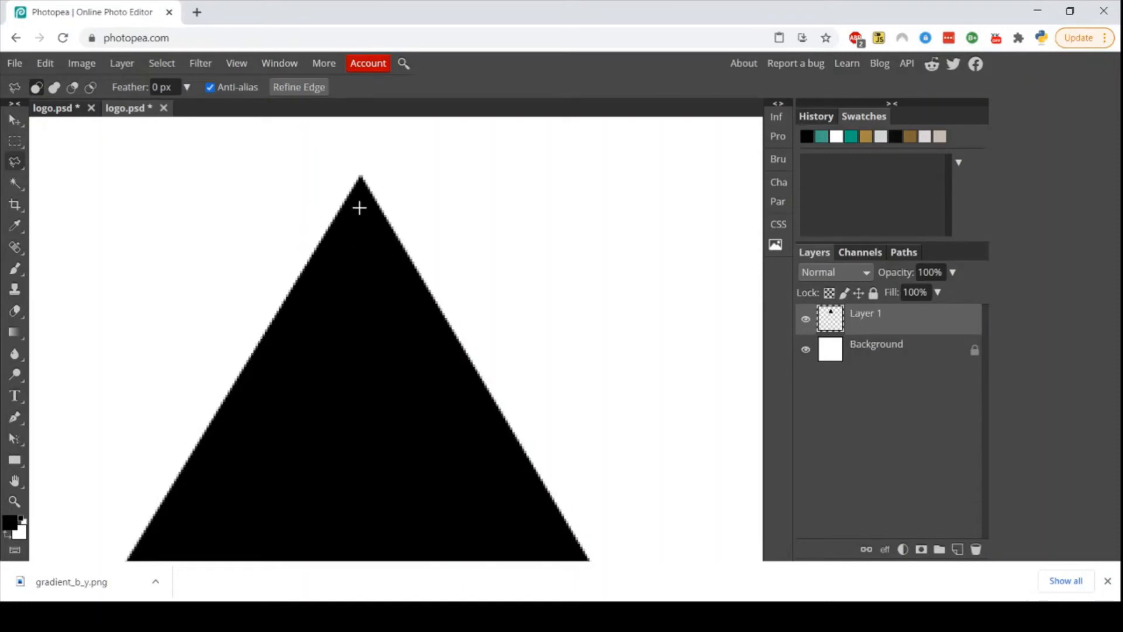
left_click(360, 208)
left_click(265, 368)
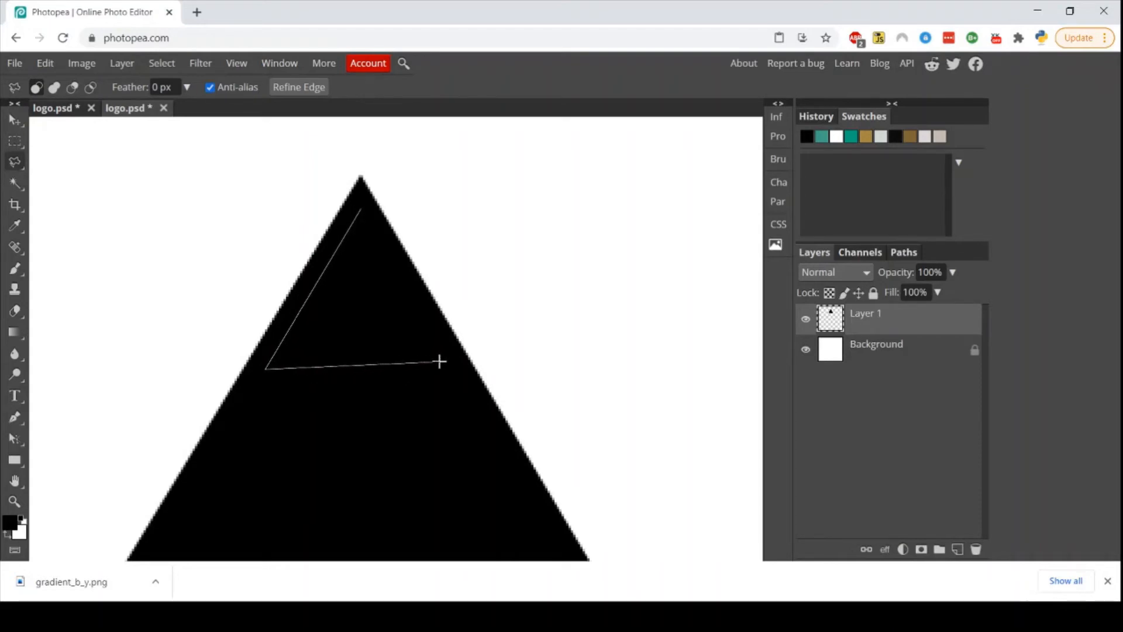
key("shift")
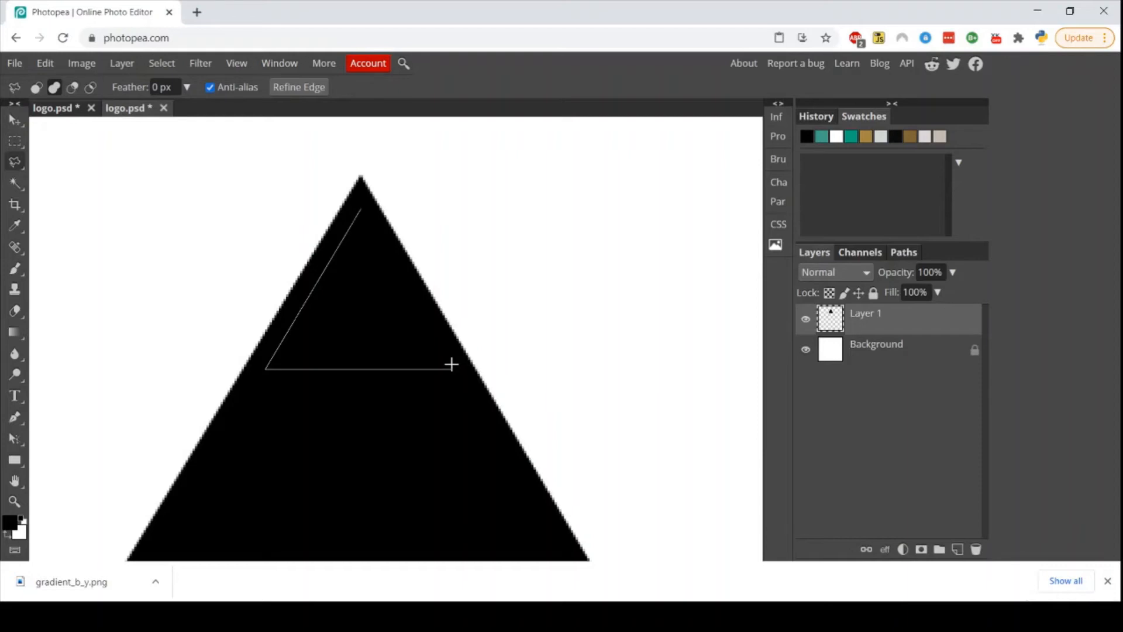
left_click(452, 367)
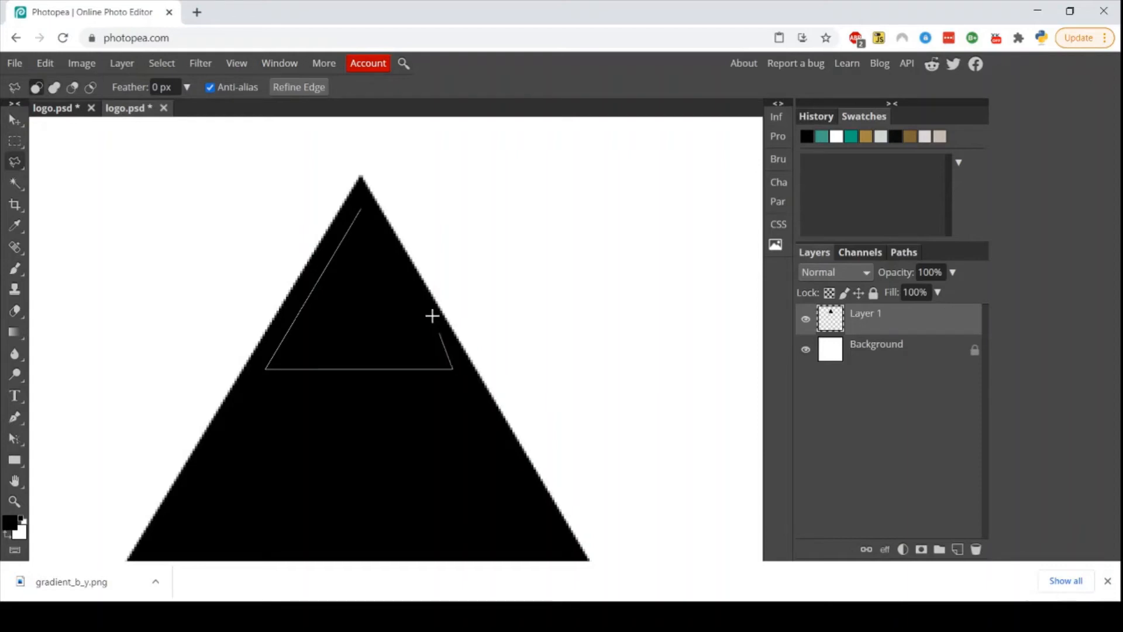
left_click(363, 206)
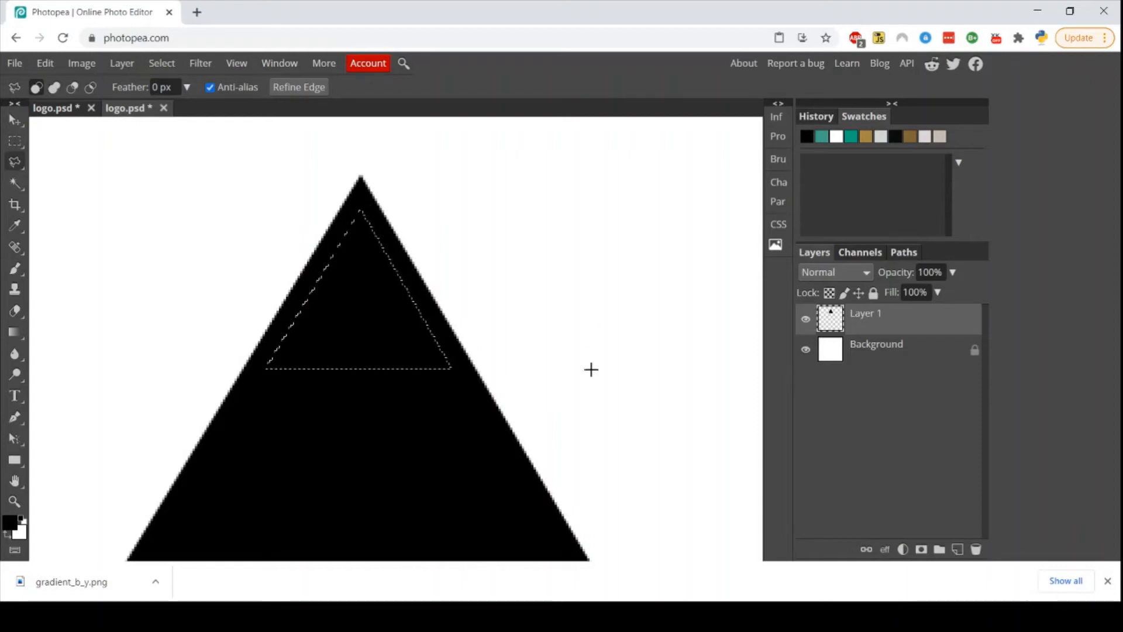
Step: Swap the foreground colour to white and paint the inner triangular selection with the Brush tool
left_click(9, 534)
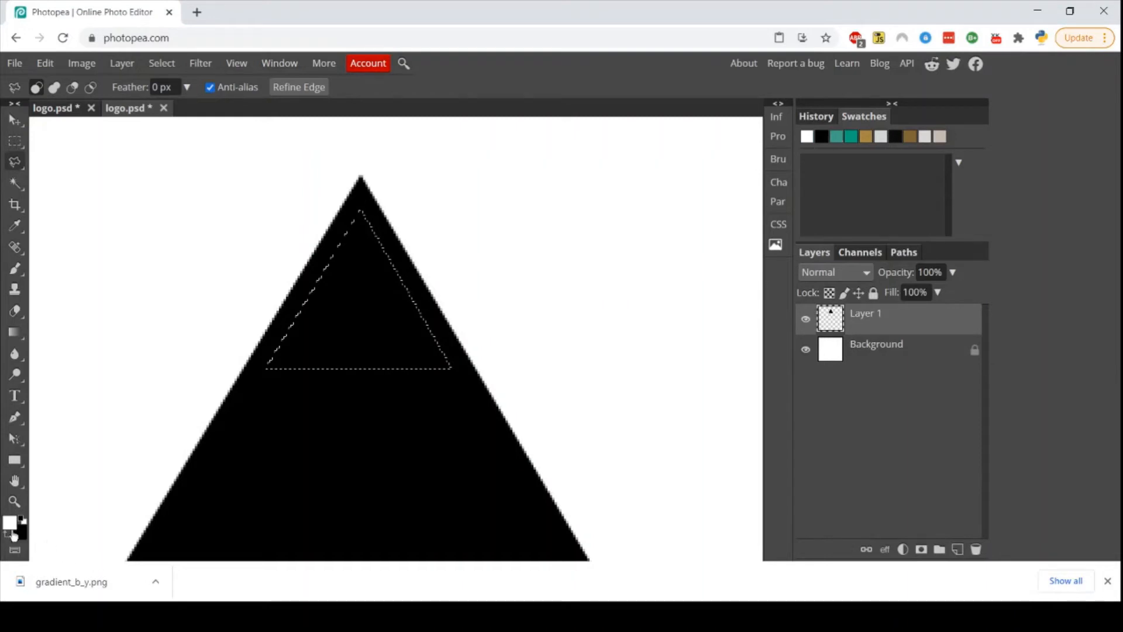
left_click(15, 268)
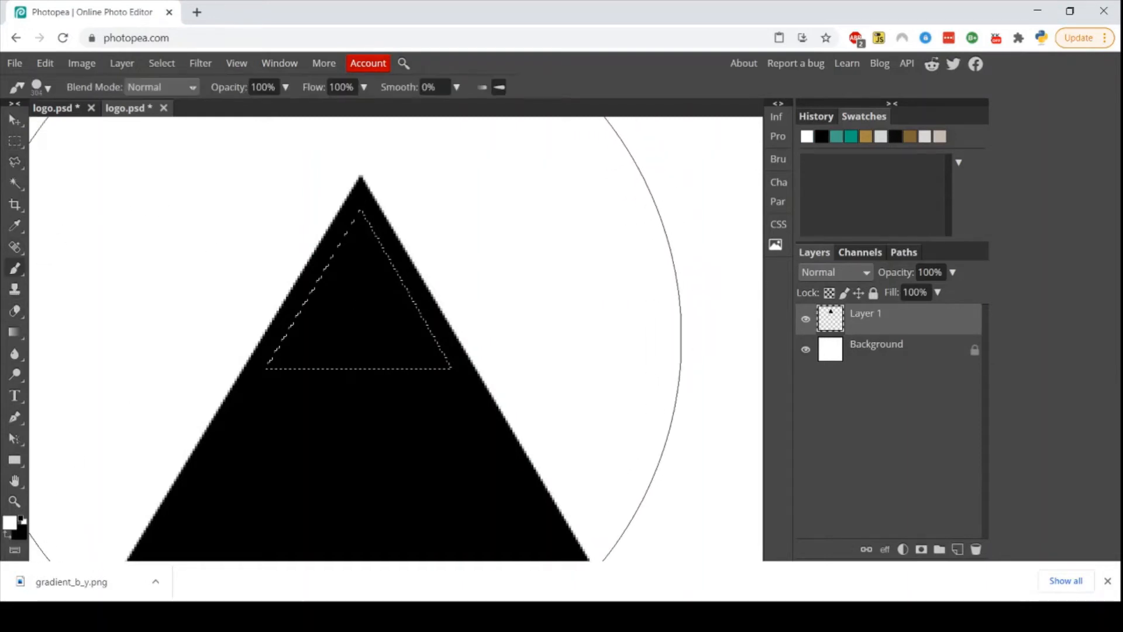
left_click(386, 293)
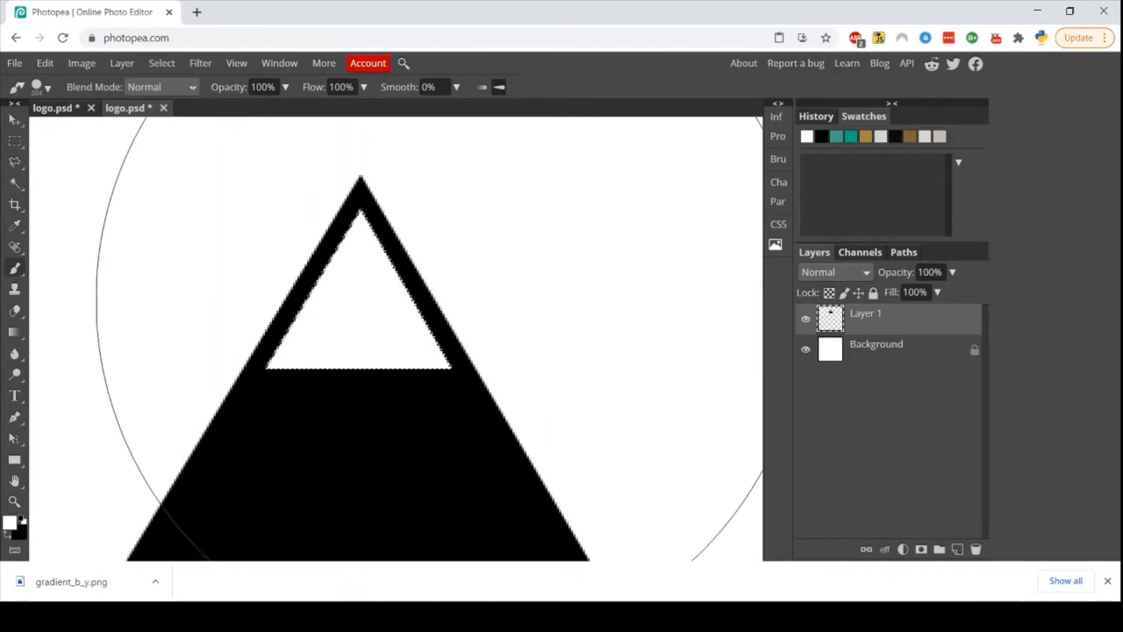
scroll(450, 299, "down", 4)
scroll(450, 299, "up", 3)
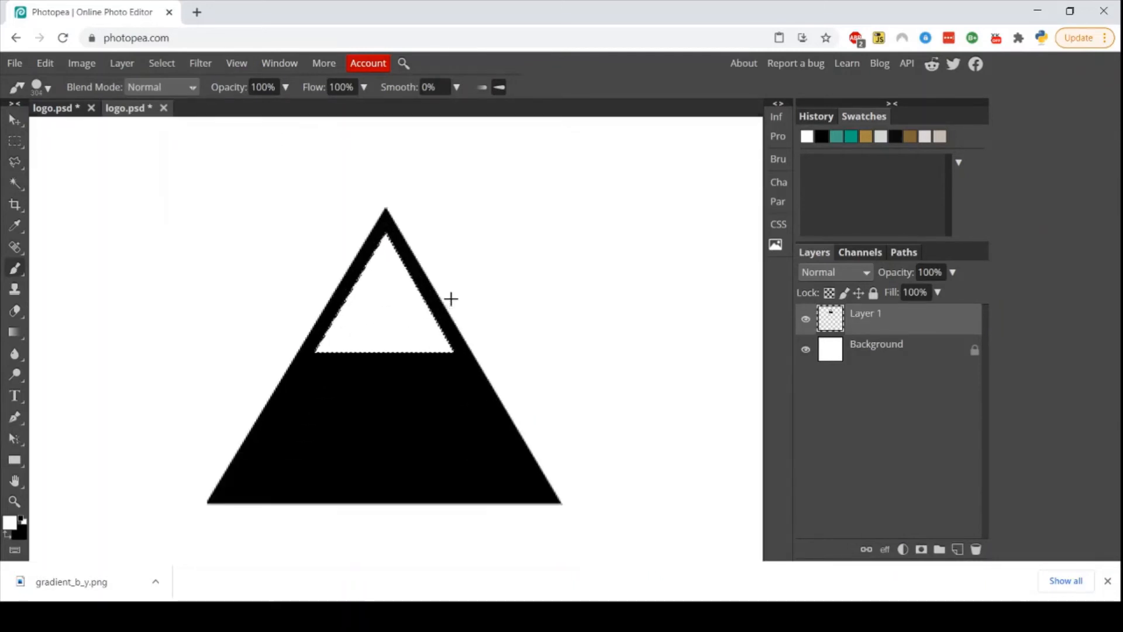
scroll(450, 298, "up", 1)
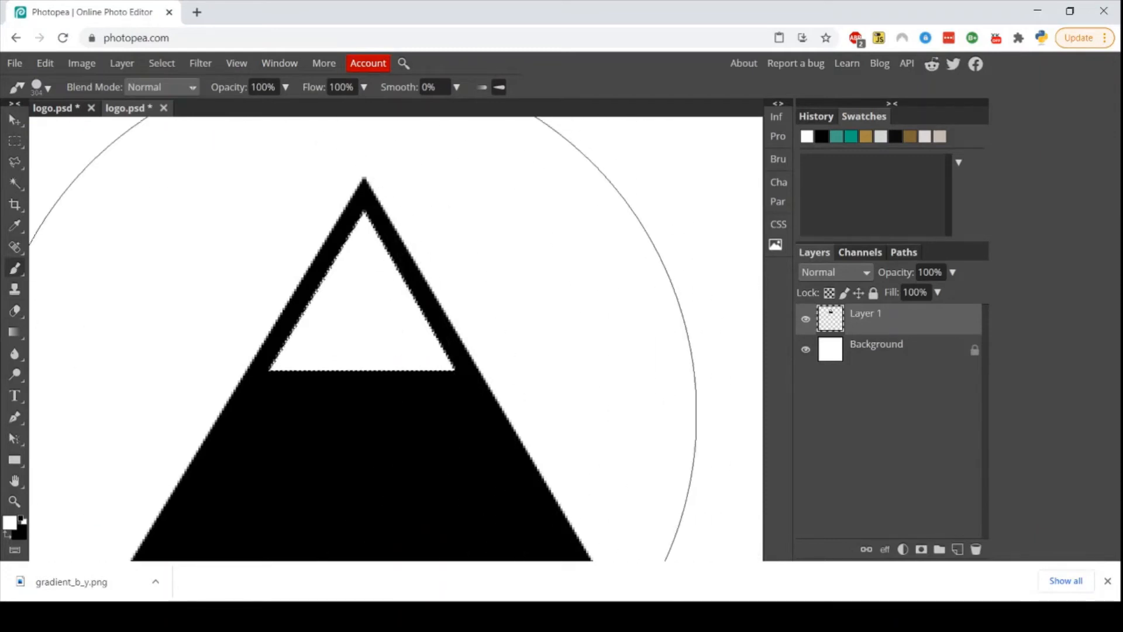
Step: Outline a two-peaked zigzag selection along the base of the white triangle with the Polygonal Lasso
left_click(14, 141)
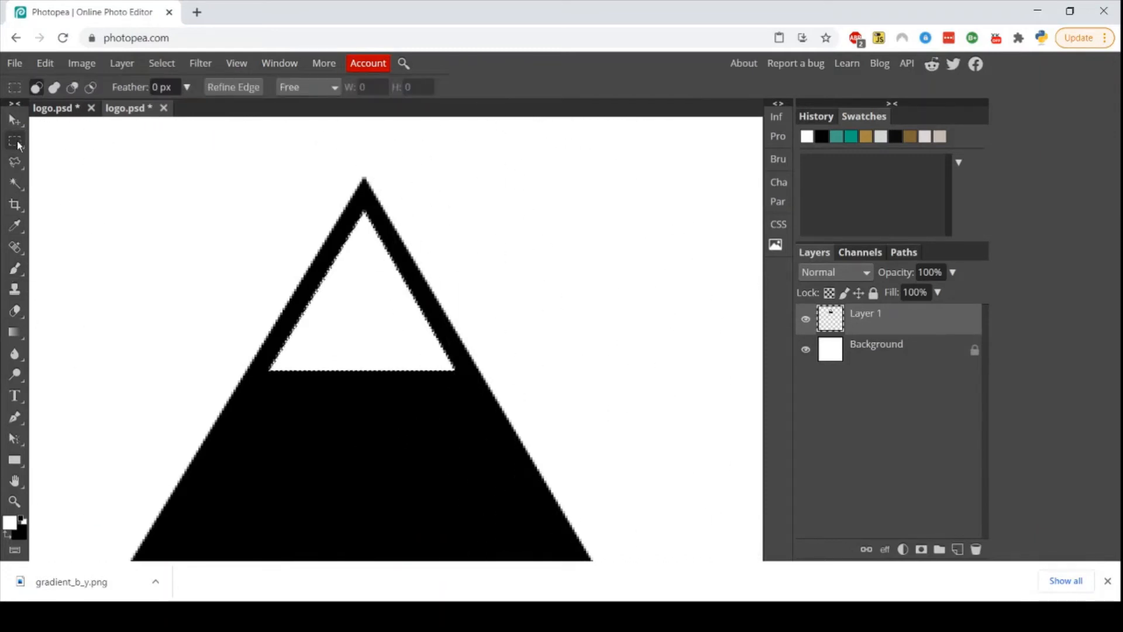
right_click(20, 151)
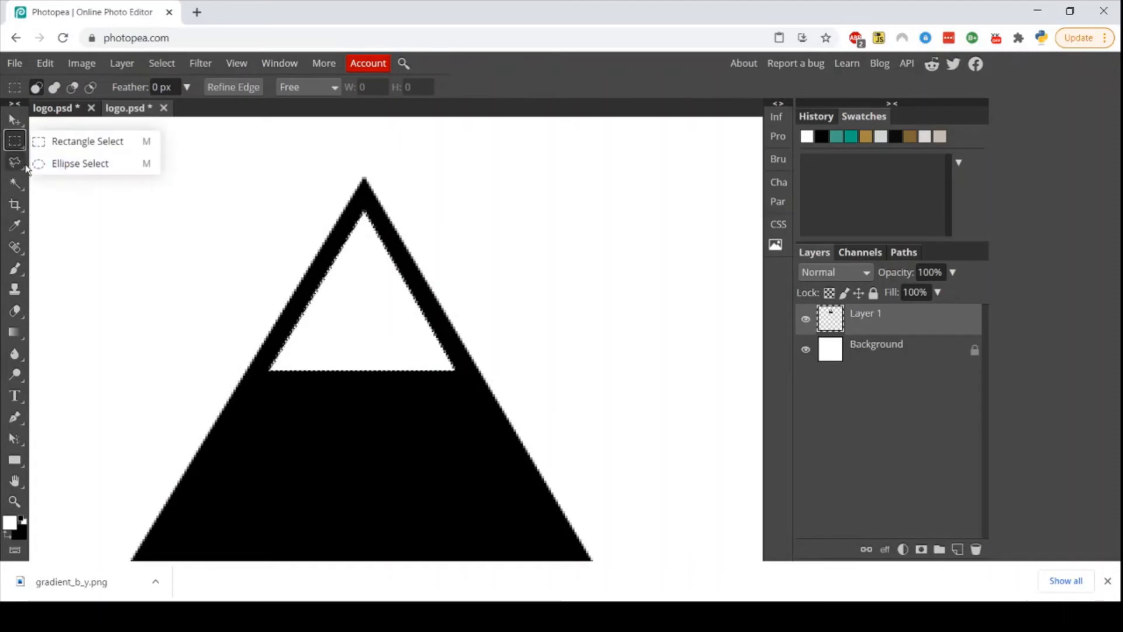
left_click(26, 169)
right_click(26, 167)
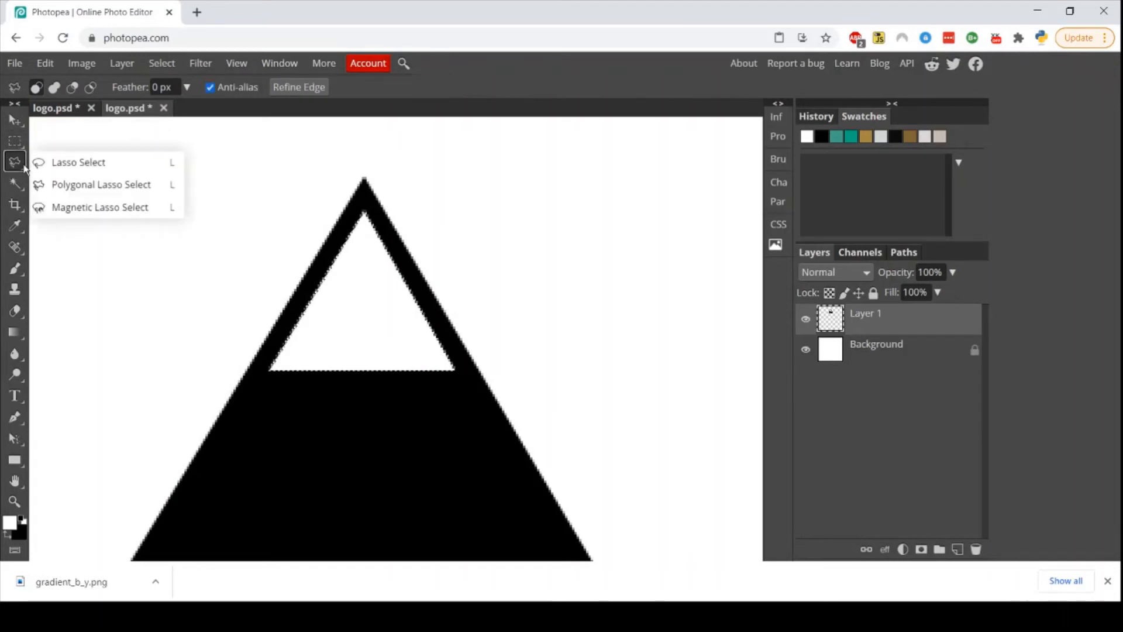
left_click(74, 184)
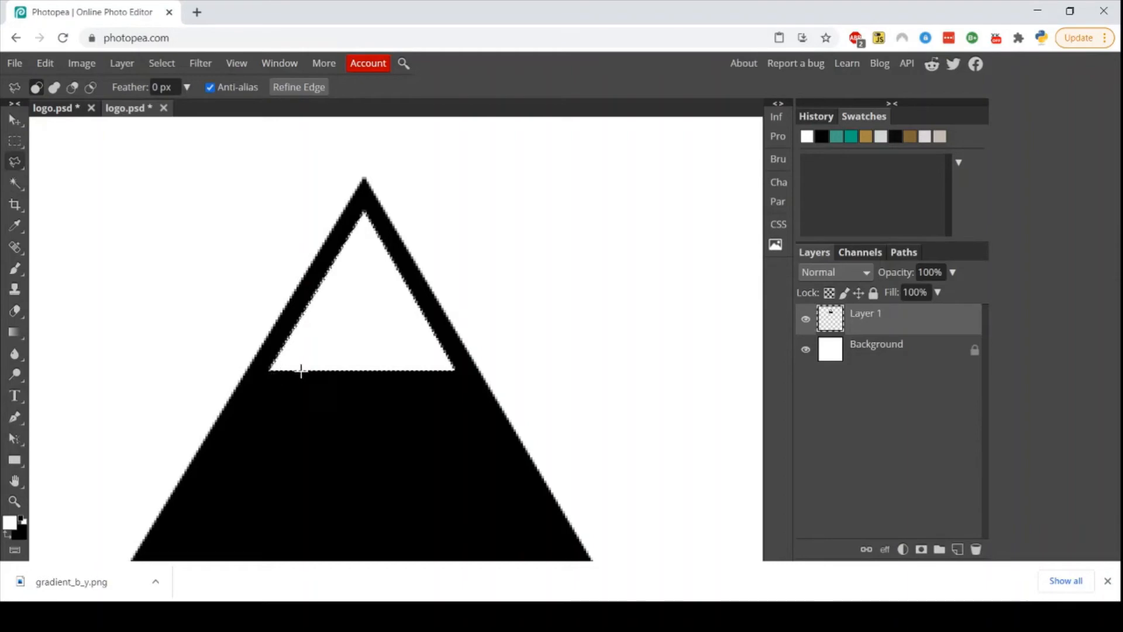
scroll(281, 384, "up", 5)
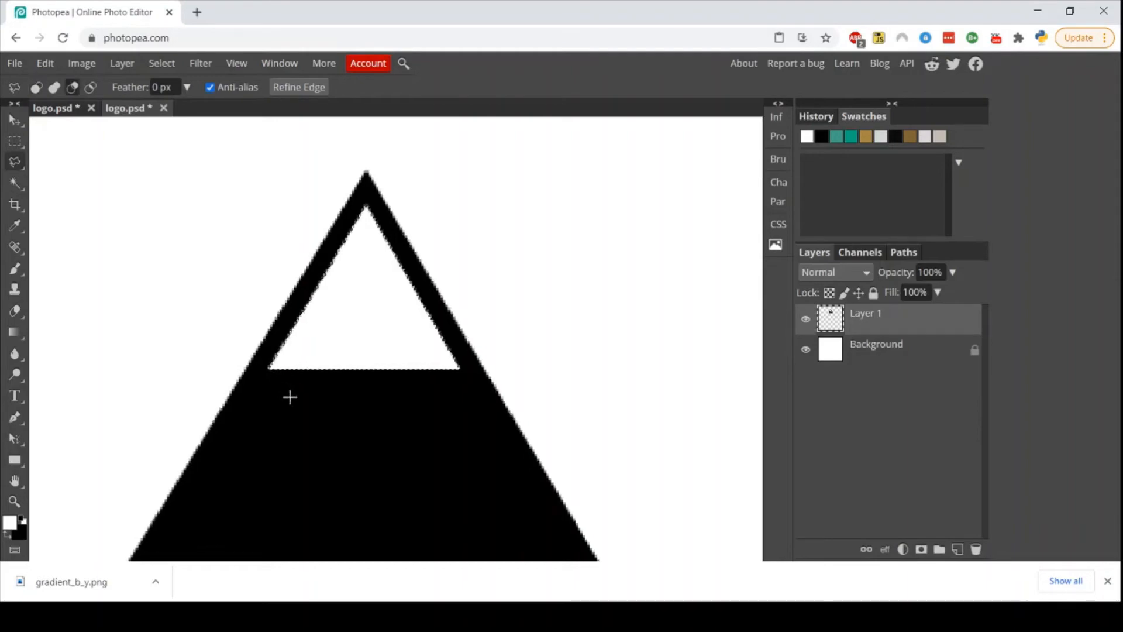
scroll(289, 384, "down", 4)
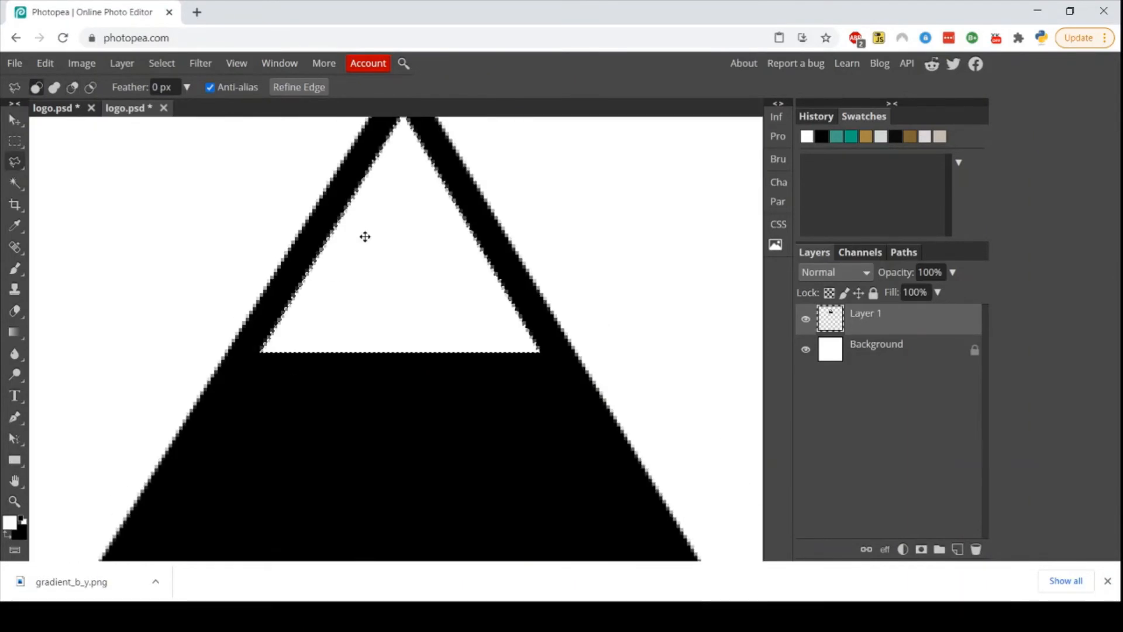
left_click(261, 353)
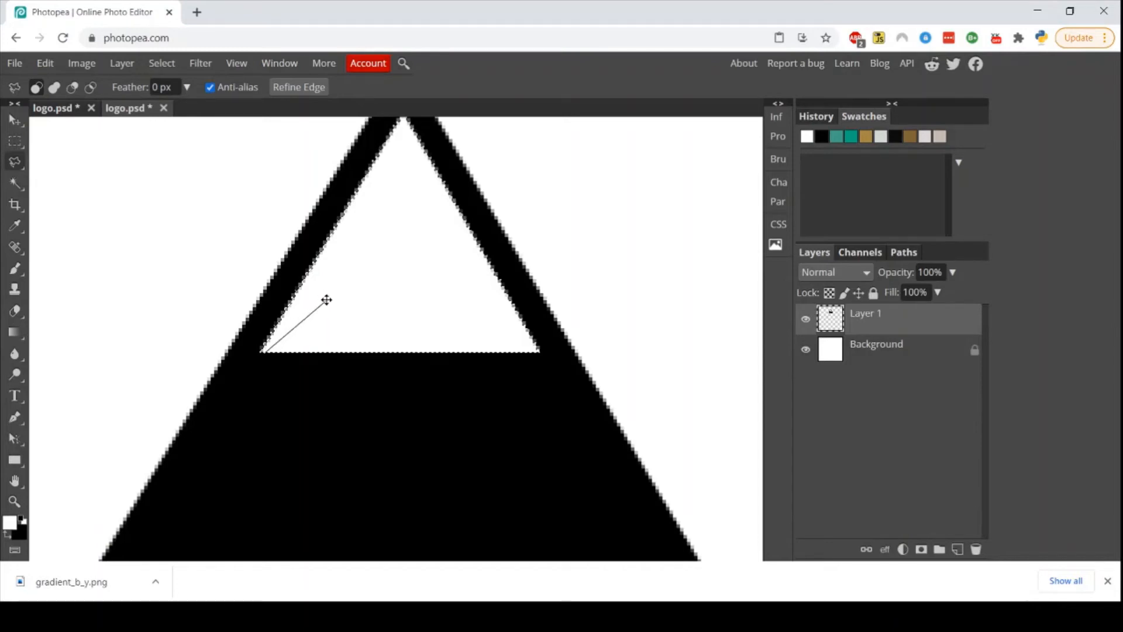
left_click(326, 300)
left_click(388, 353)
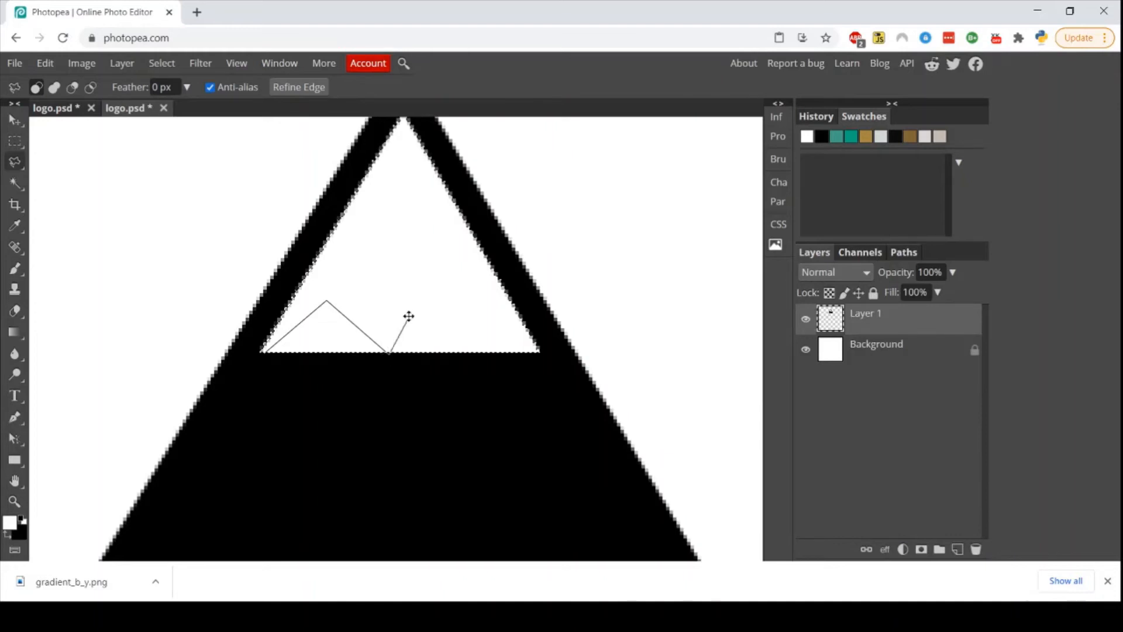
left_click(457, 306)
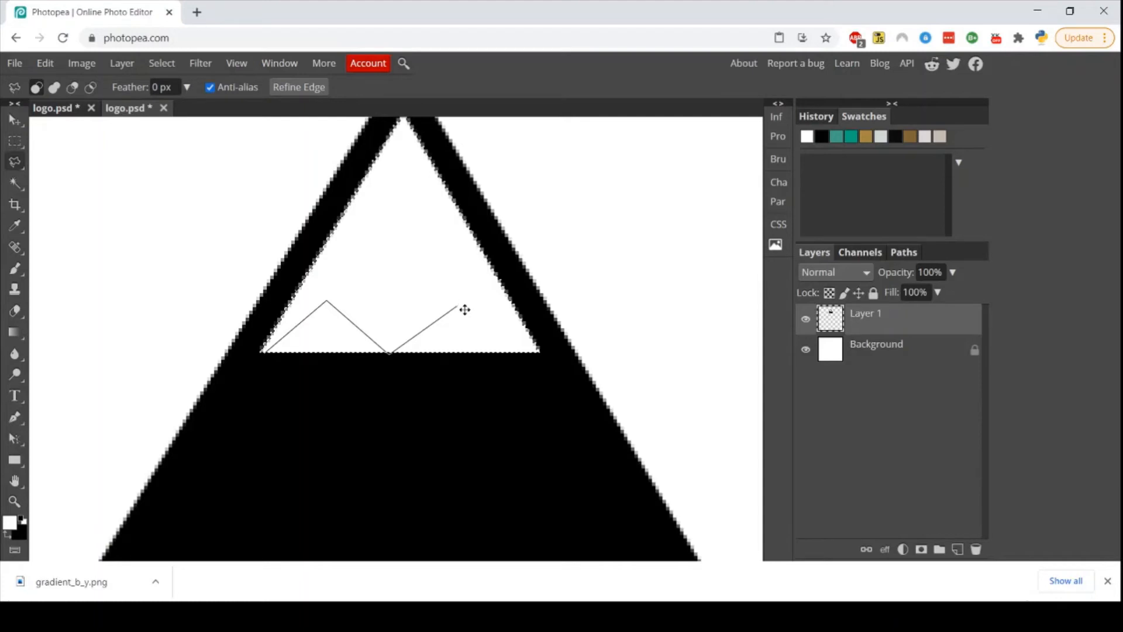
left_click(538, 352)
left_click(265, 350)
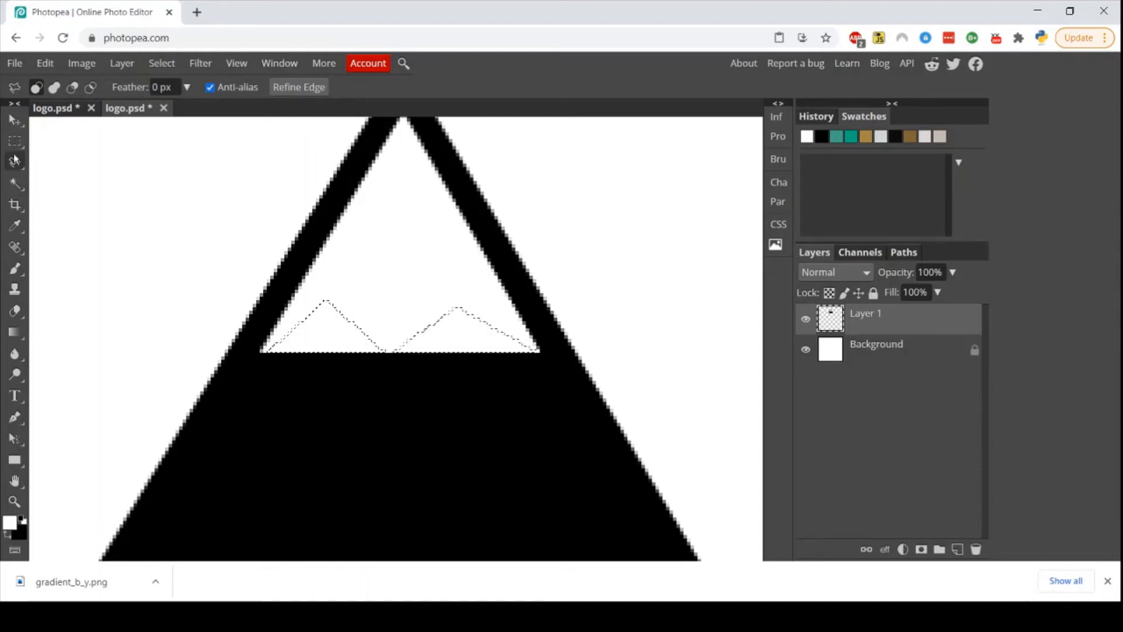
Step: Swap the foreground colour to black and fill the zigzag selection with it
left_click(14, 268)
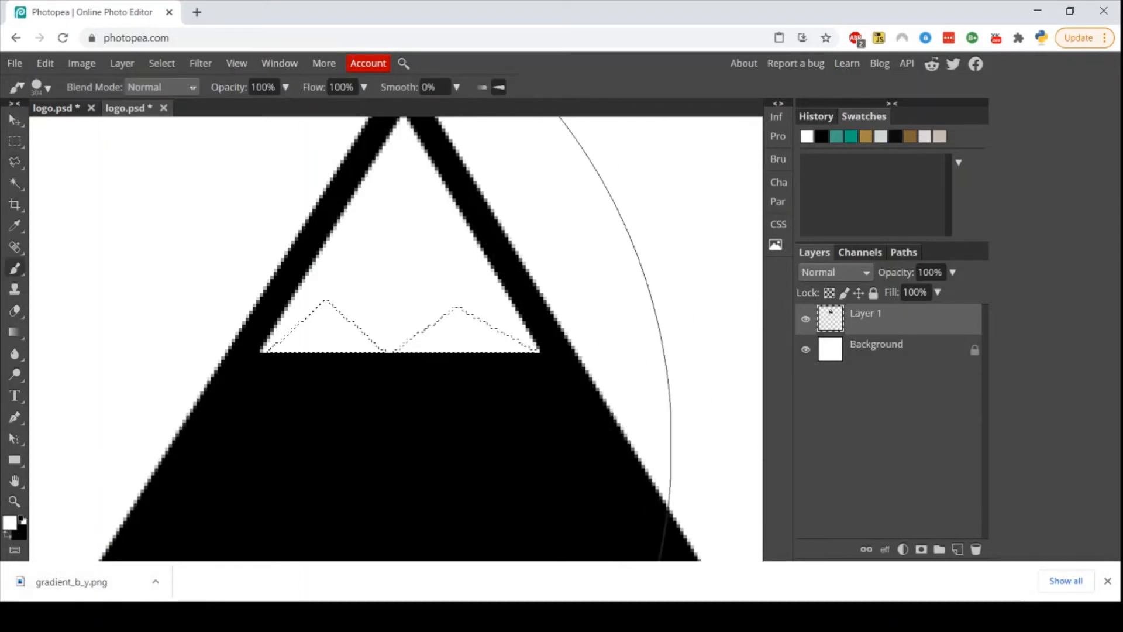
left_click(410, 351)
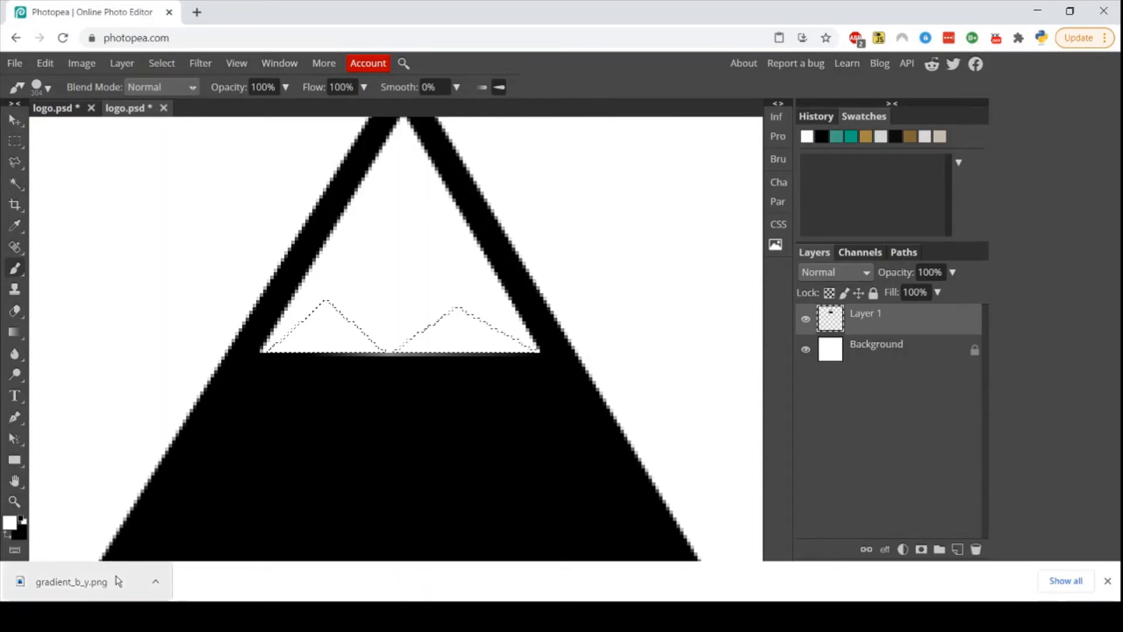
left_click(6, 534)
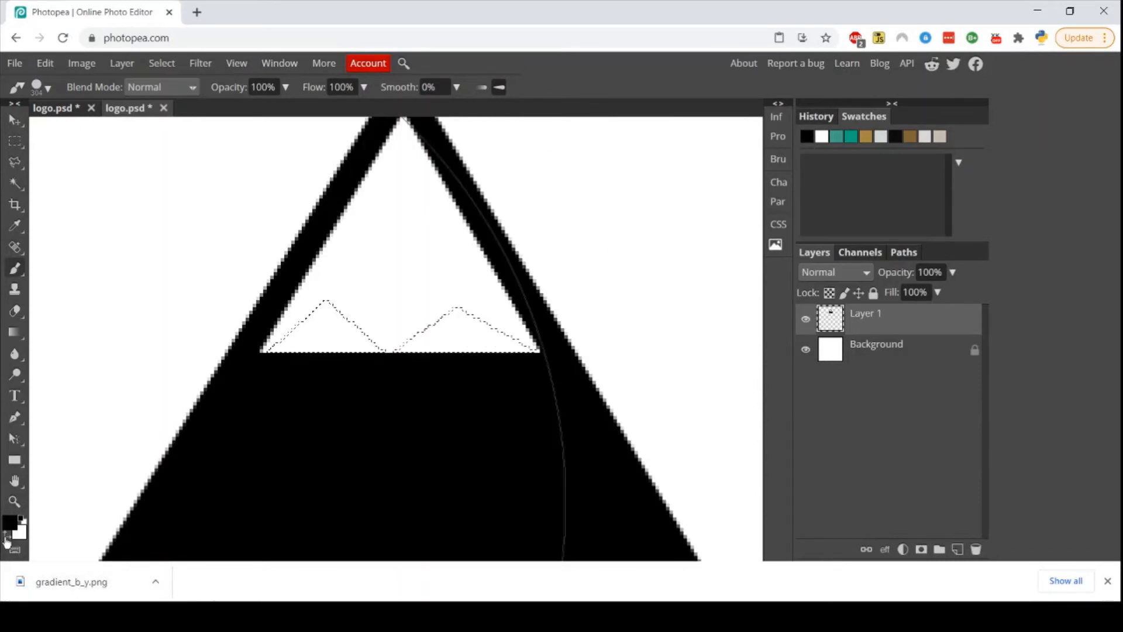
key("alt+BackSpace")
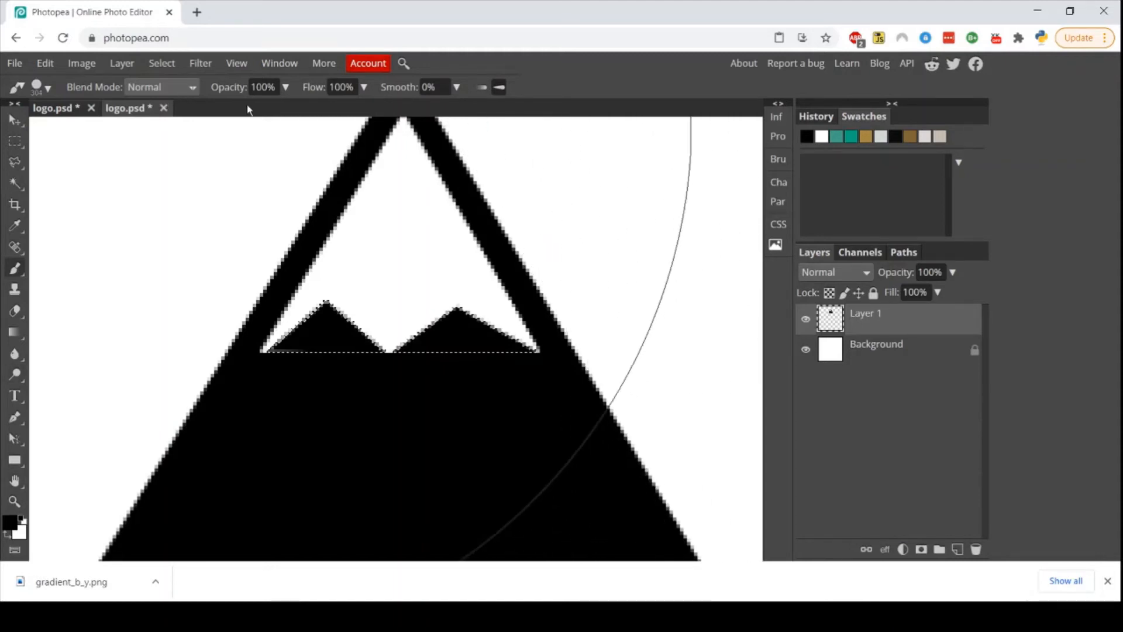
Step: Set the brush size to 4 px, touch up the base of the left black peak and clear the selection
left_click(47, 90)
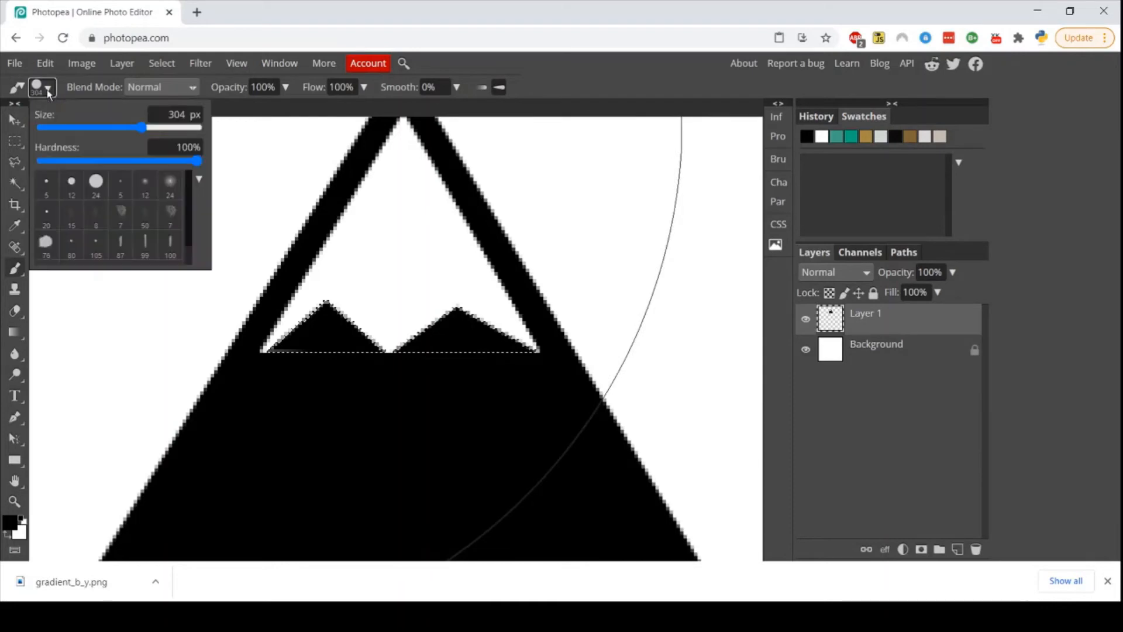
left_click_drag(144, 129, 62, 129)
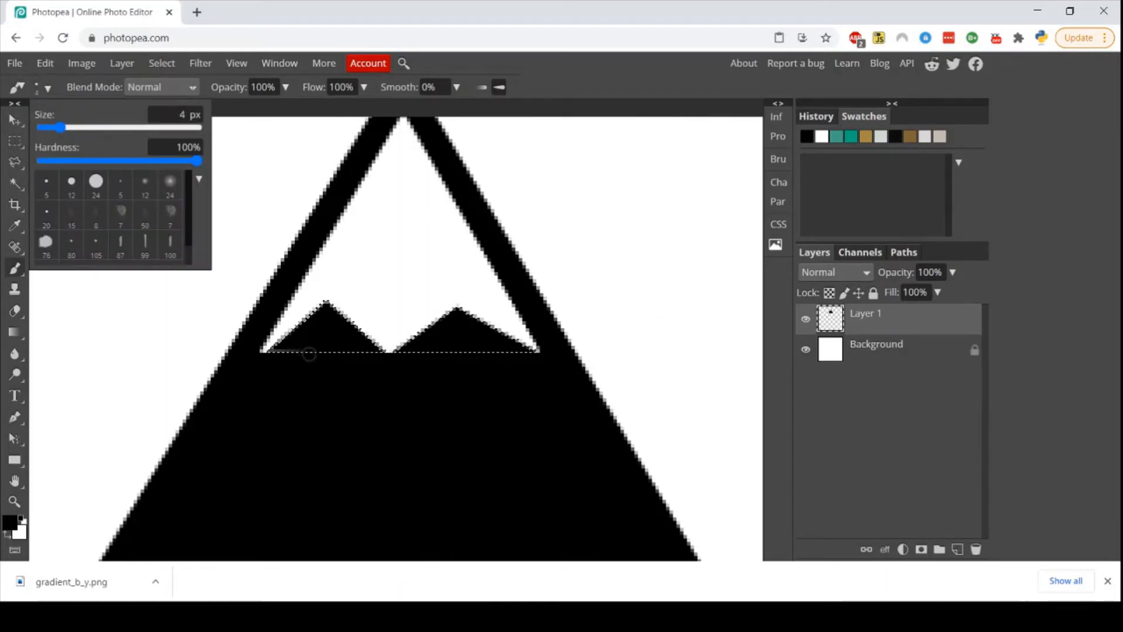
left_click(310, 354)
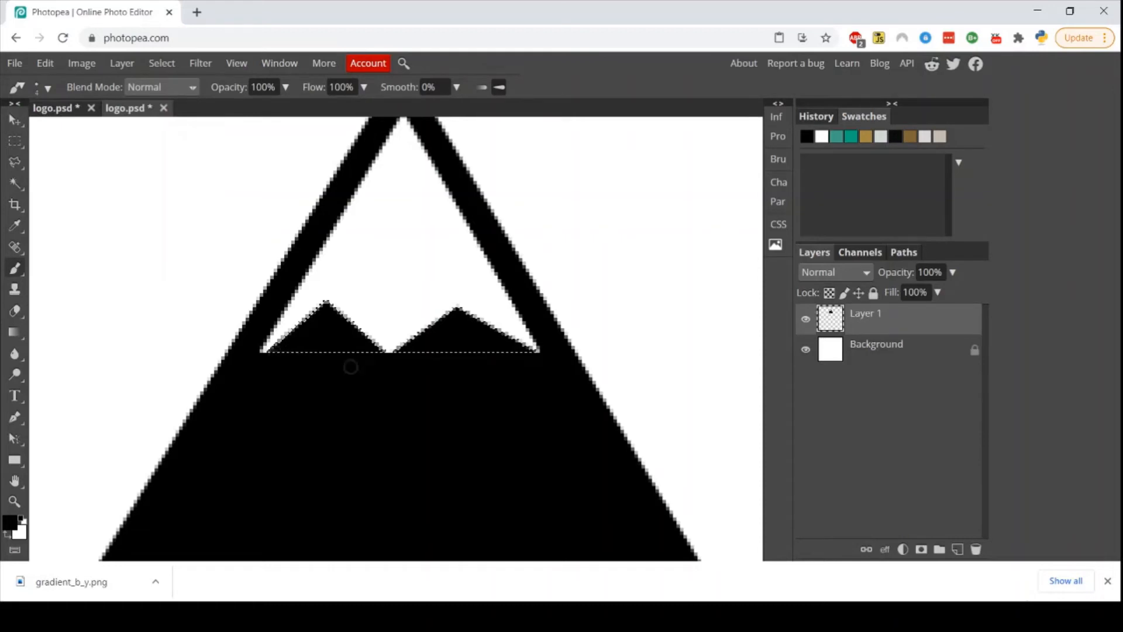
key("ctrl+d")
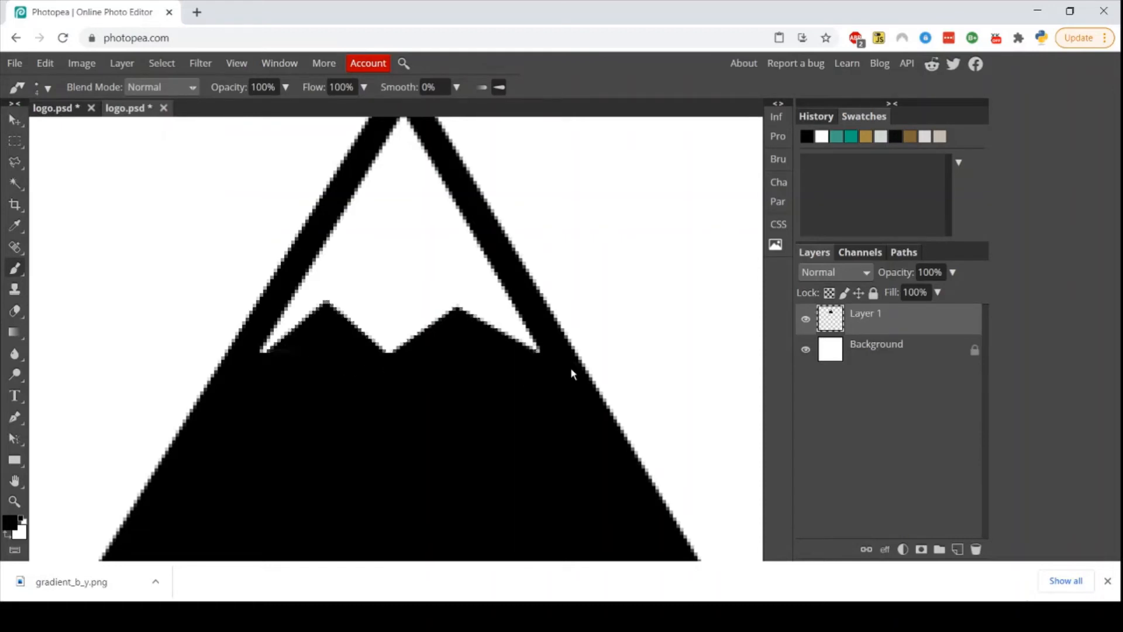
Step: Draw an elliptical selection about 607 by 294 px below the mountain with Ellipse Select
scroll(599, 382, "down", 6)
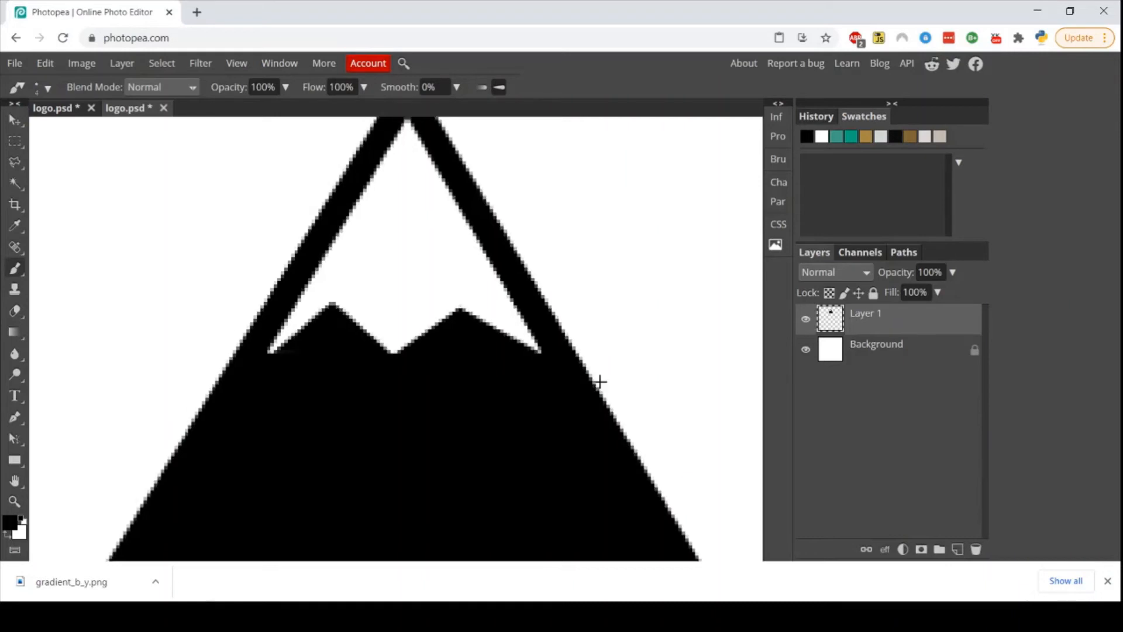
scroll(600, 382, "up", 2)
scroll(600, 382, "down", 1)
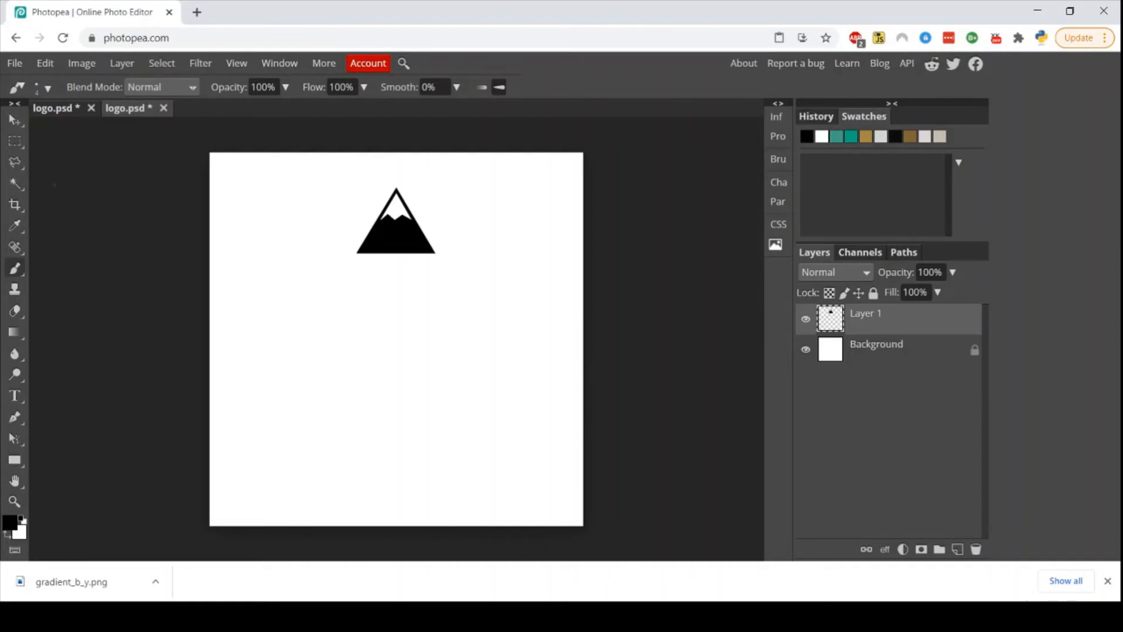
left_click(16, 141)
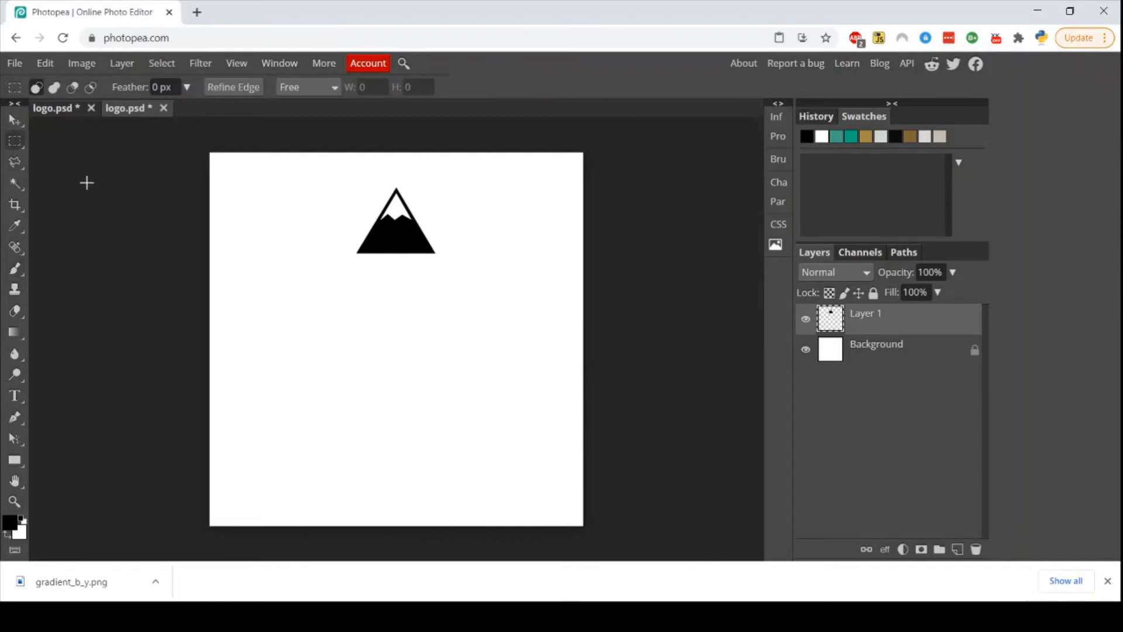
right_click(20, 147)
left_click(55, 165)
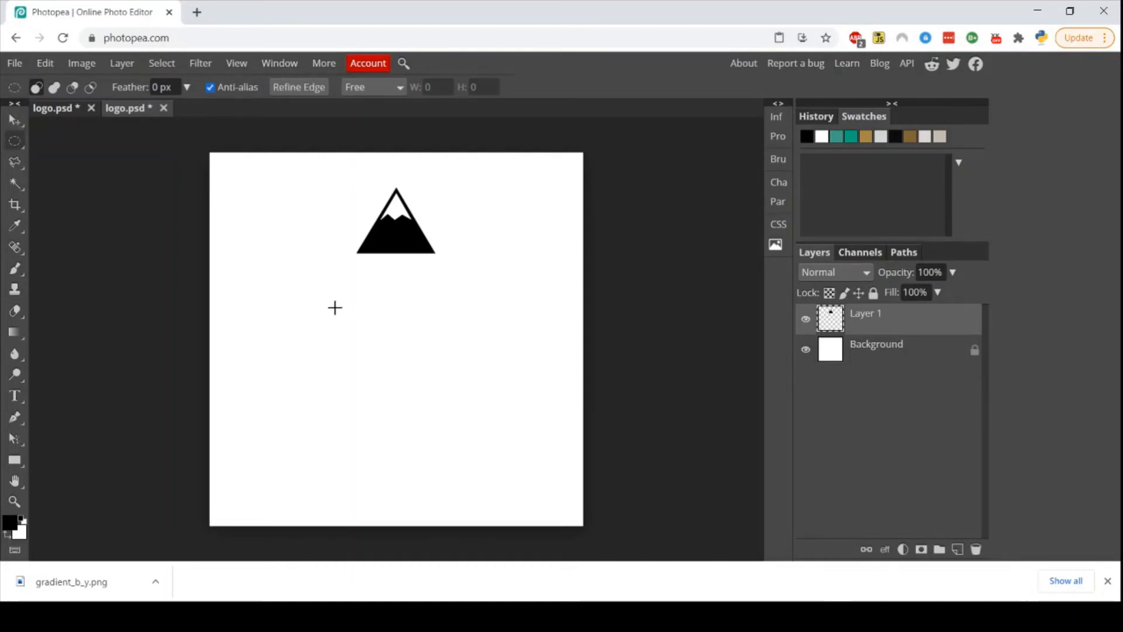
left_click_drag(287, 320, 524, 434)
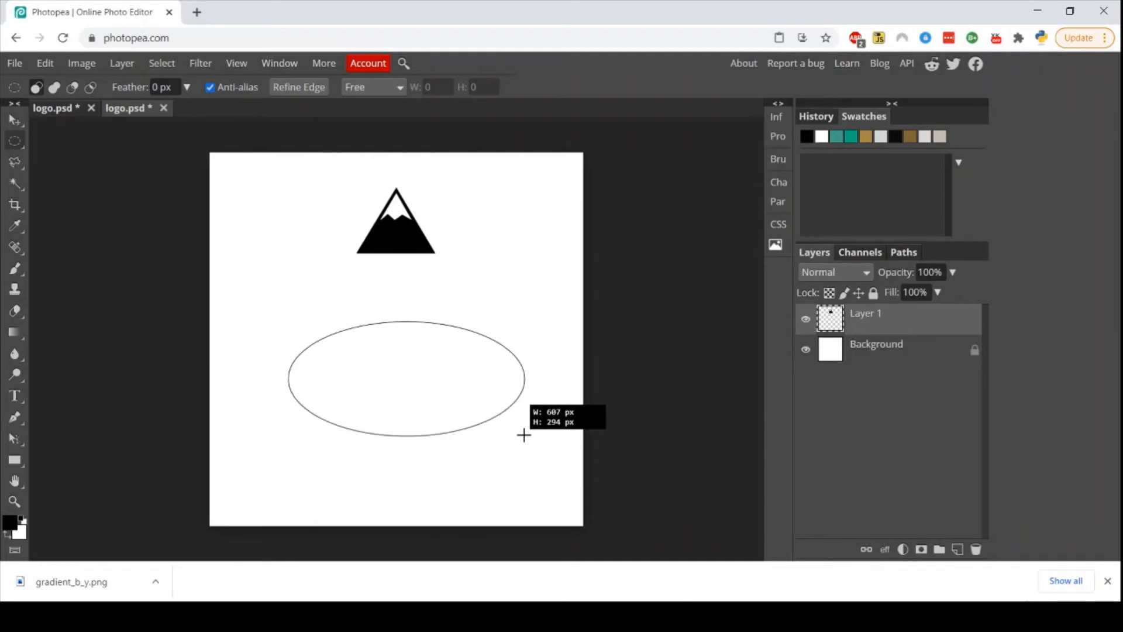
left_click_drag(524, 434, 523, 435)
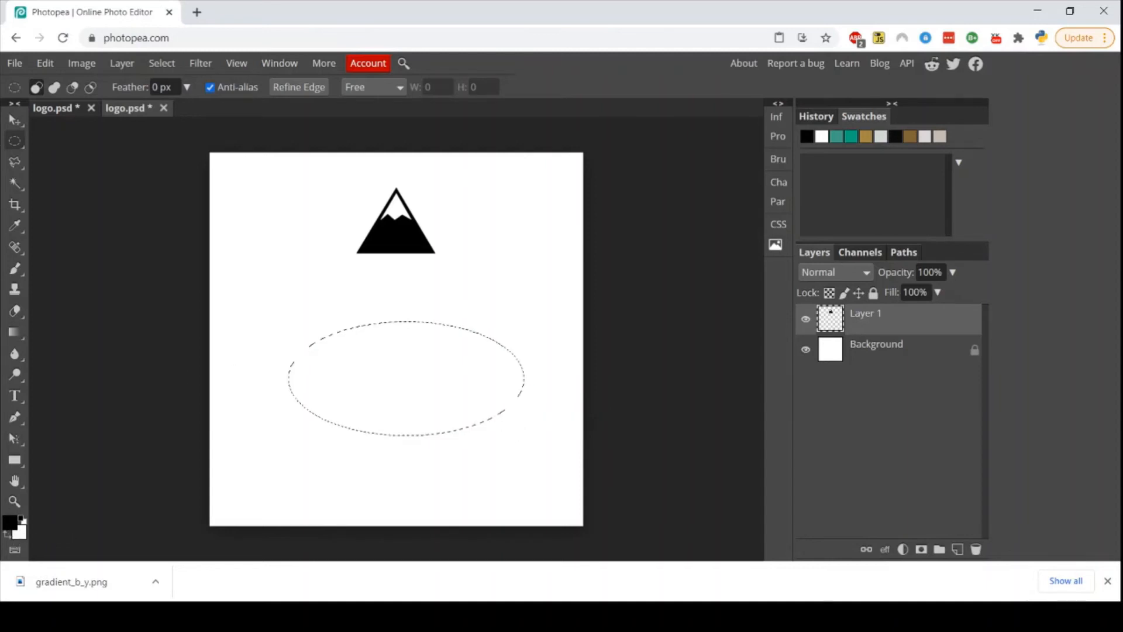
Step: Fill the elliptical selection with black using the Paint Bucket tool
right_click(14, 332)
left_click(68, 356)
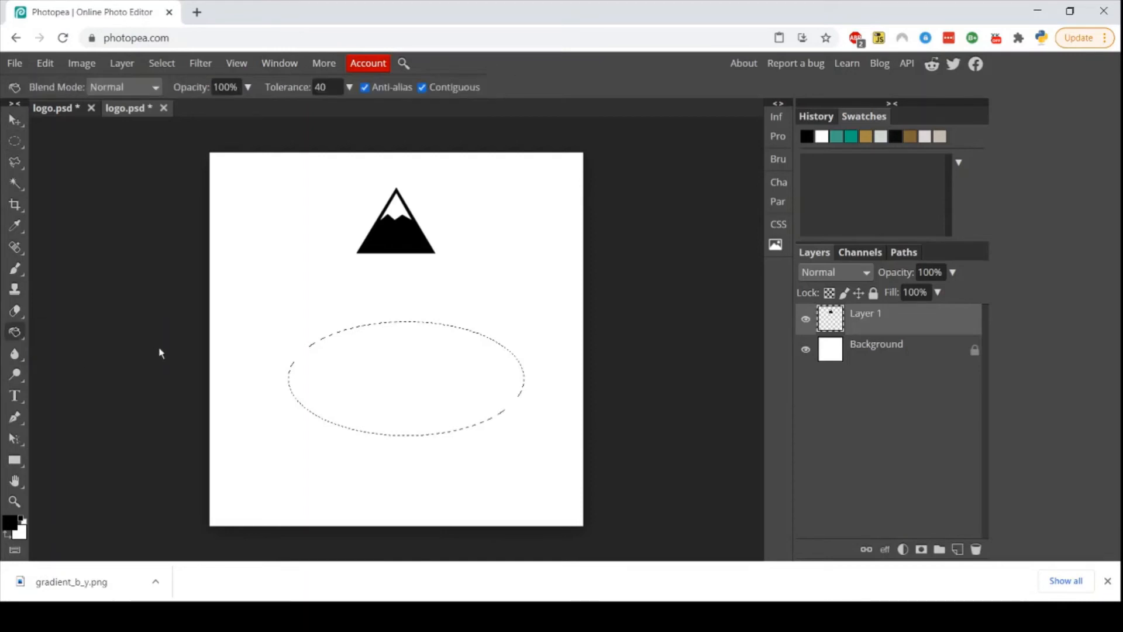
left_click(342, 382)
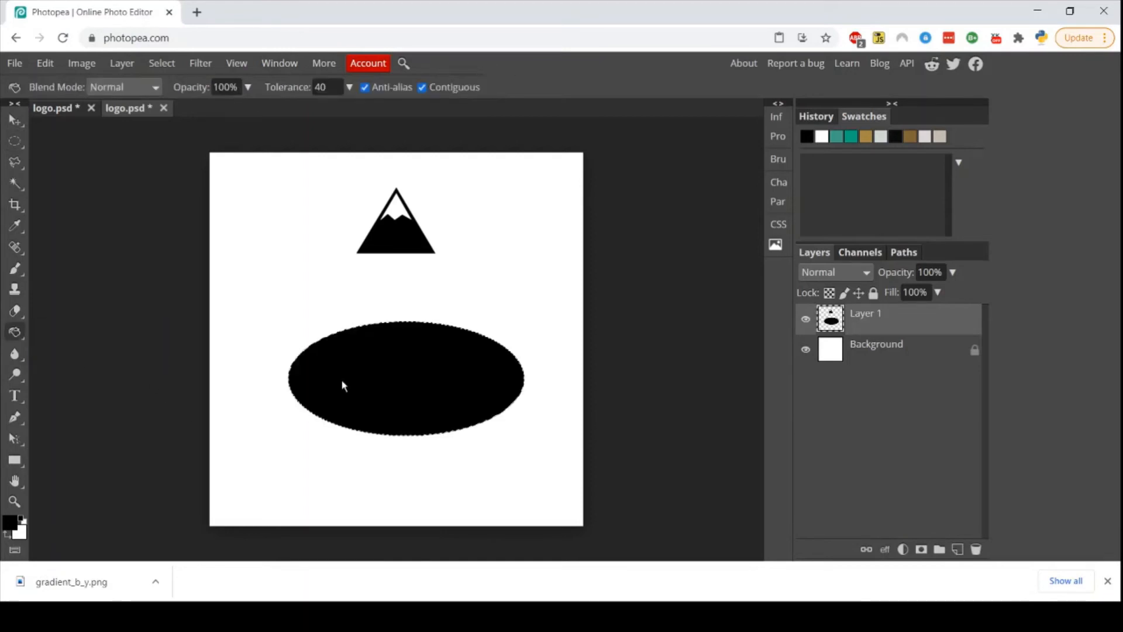
Step: Draw a slightly smaller elliptical selection and move it inside the black ellipse
left_click(14, 141)
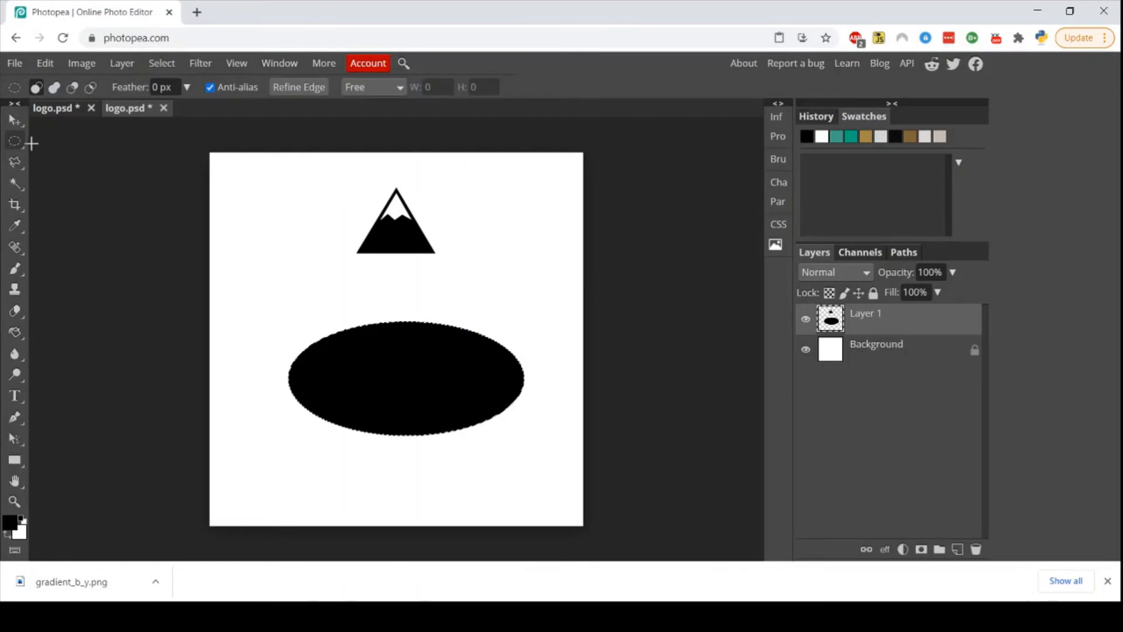
mouse_move(316, 351)
left_mouse_down()
mouse_move(329, 353)
mouse_move(316, 352)
left_mouse_up()
left_click(312, 352)
left_click_drag(306, 358, 518, 456)
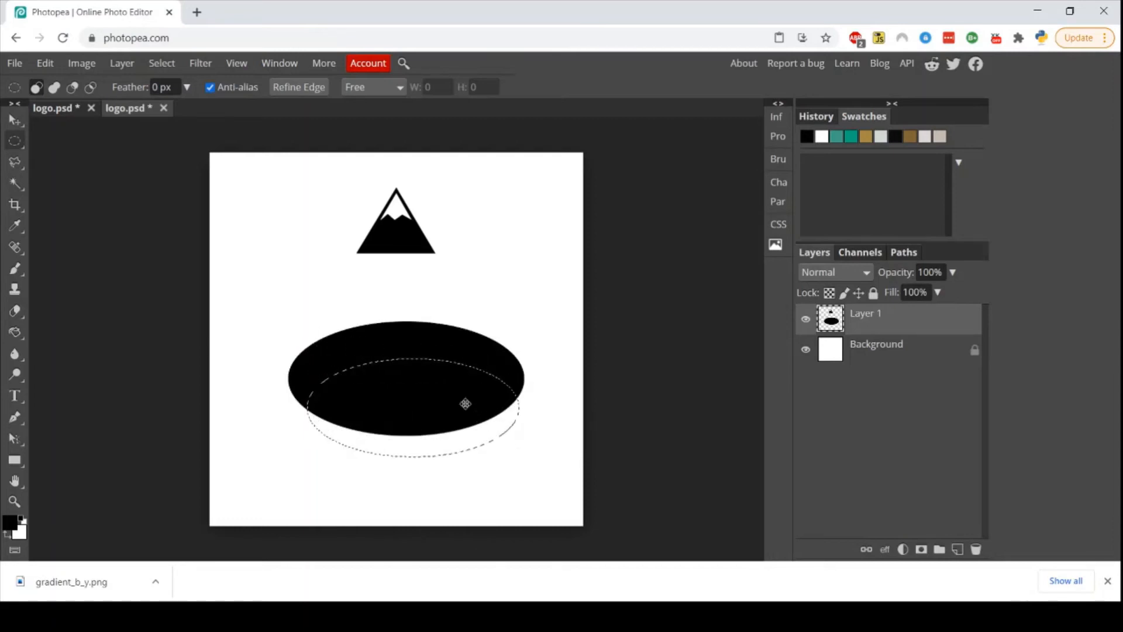
left_click_drag(464, 401, 454, 374)
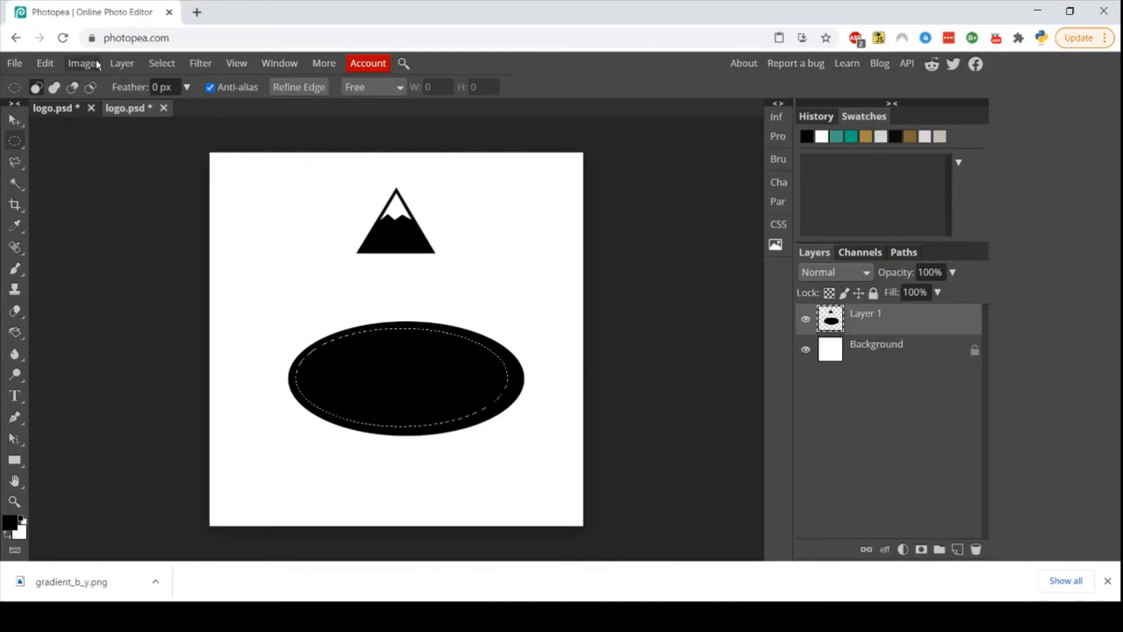
Step: Transform the inner selection to 106.59% width and 106.30% height, centred in the ellipse, and delete the black inside it
left_click(161, 63)
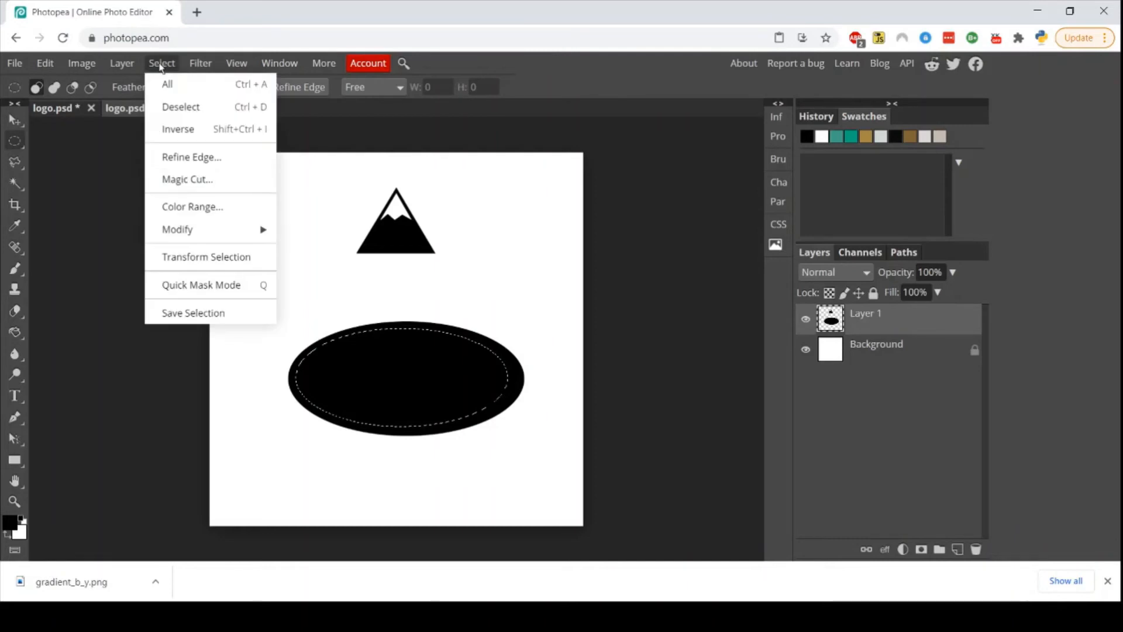
left_click(187, 258)
left_click_drag(508, 377, 518, 378)
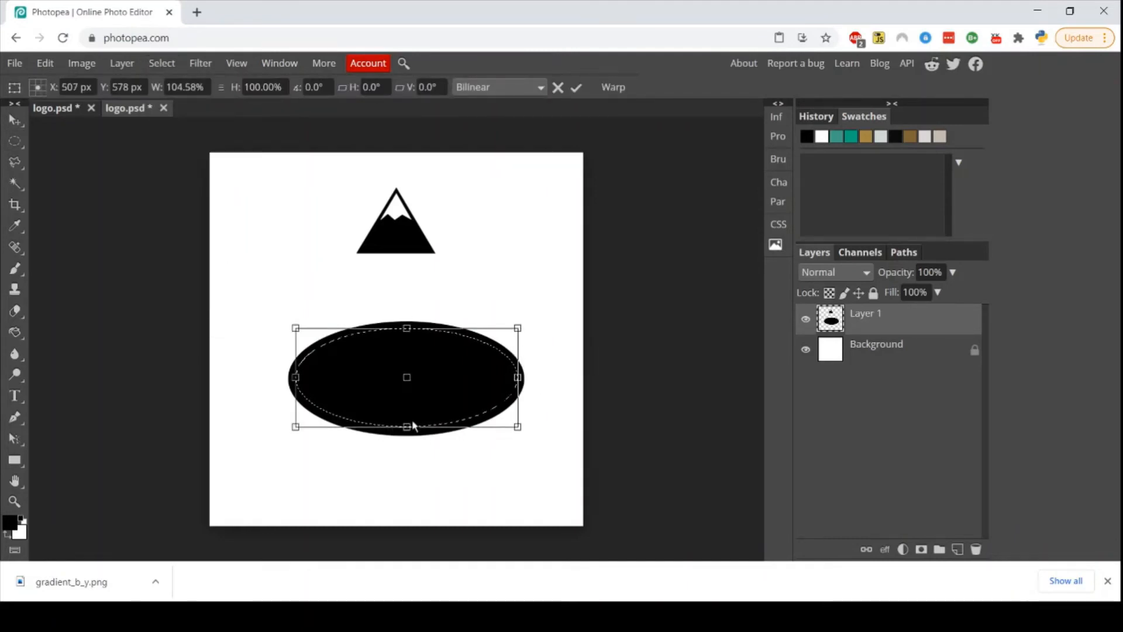
left_click_drag(406, 426, 406, 429)
left_click_drag(405, 328, 405, 325)
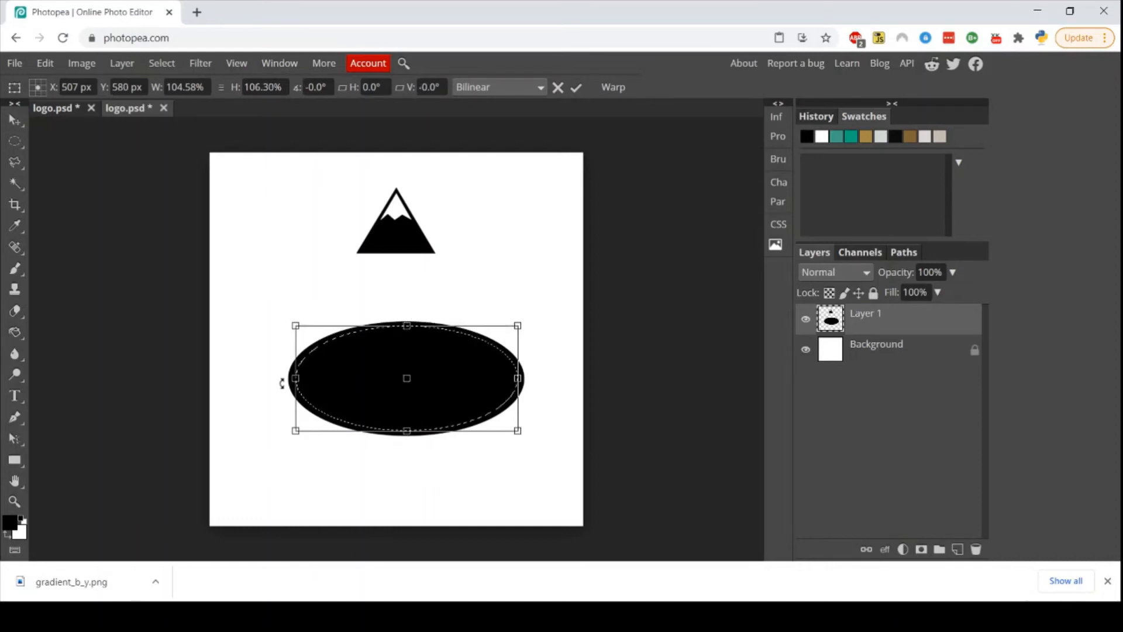
left_click_drag(297, 378, 295, 378)
left_click_drag(519, 379, 520, 379)
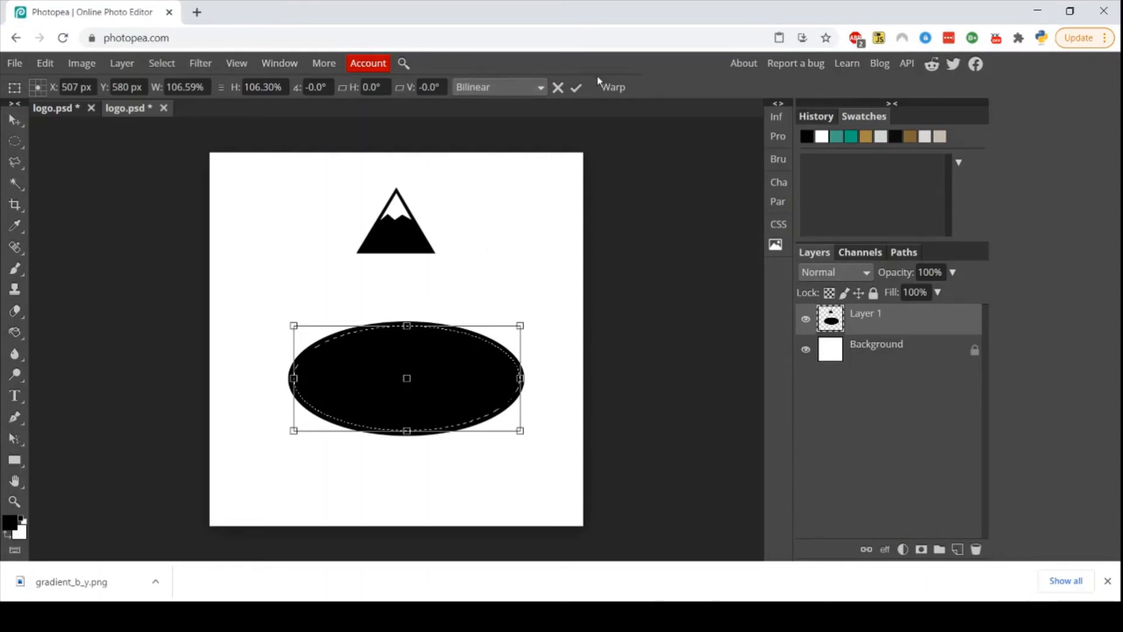
left_click(576, 88)
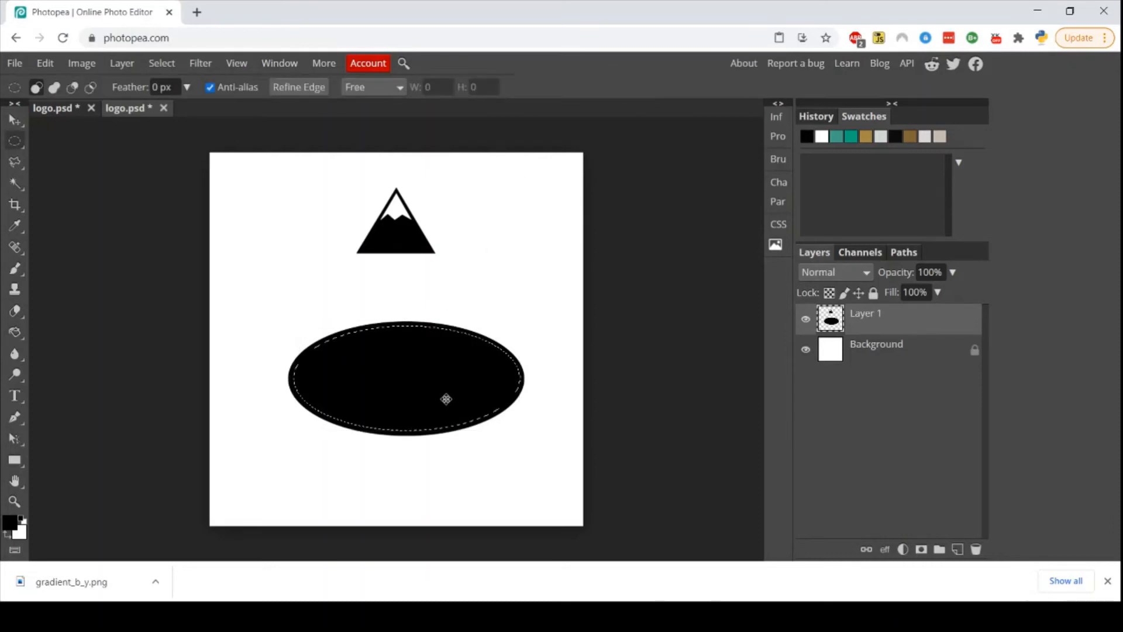
key("Delete")
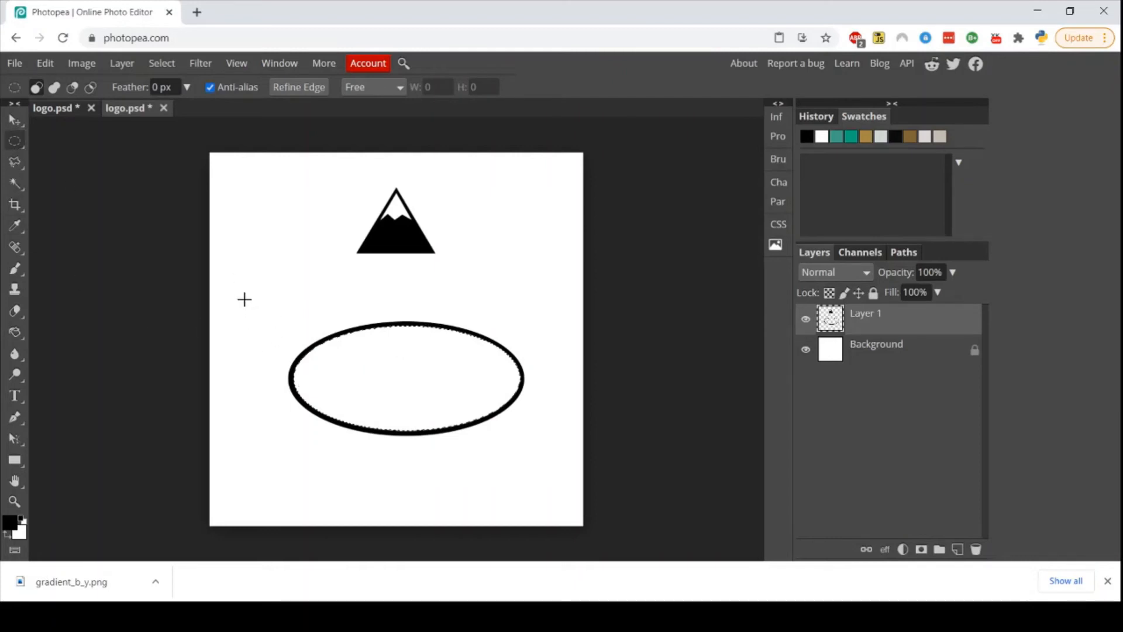
Step: Enclose the black elliptical ring in an elliptical selection and duplicate it onto a new layer
left_click_drag(244, 298, 576, 468)
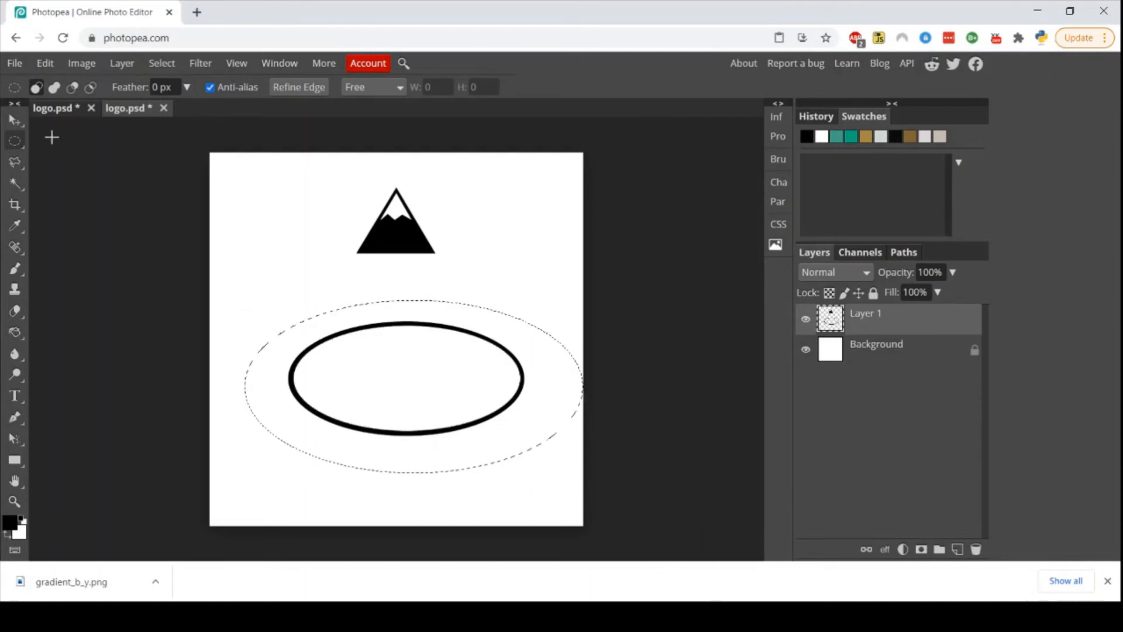
left_click(13, 122)
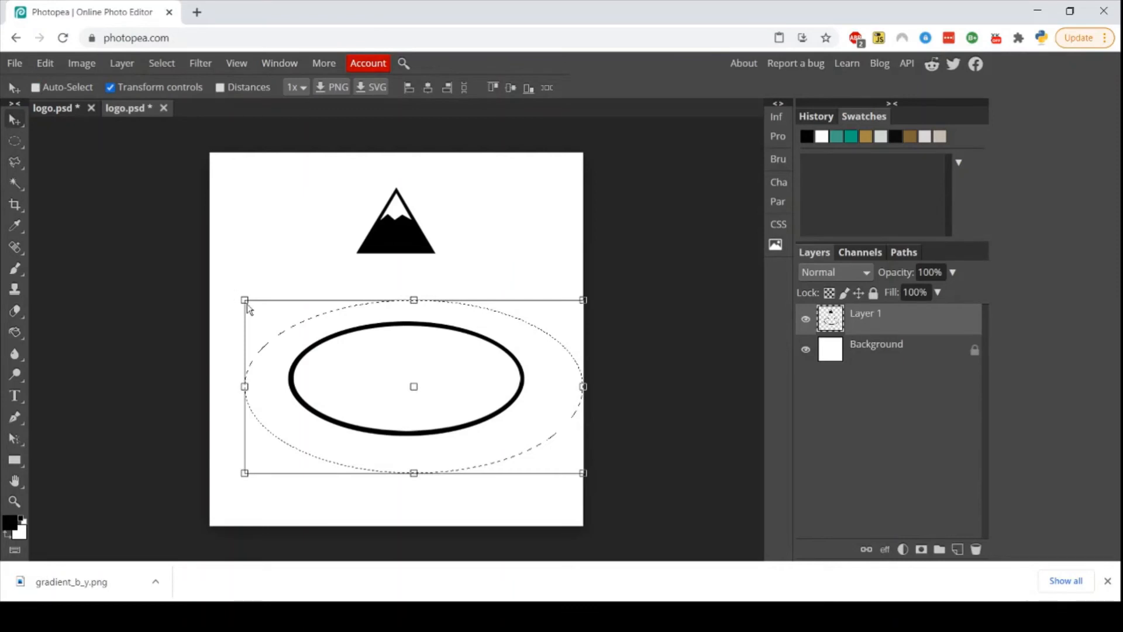
key("ctrl+j")
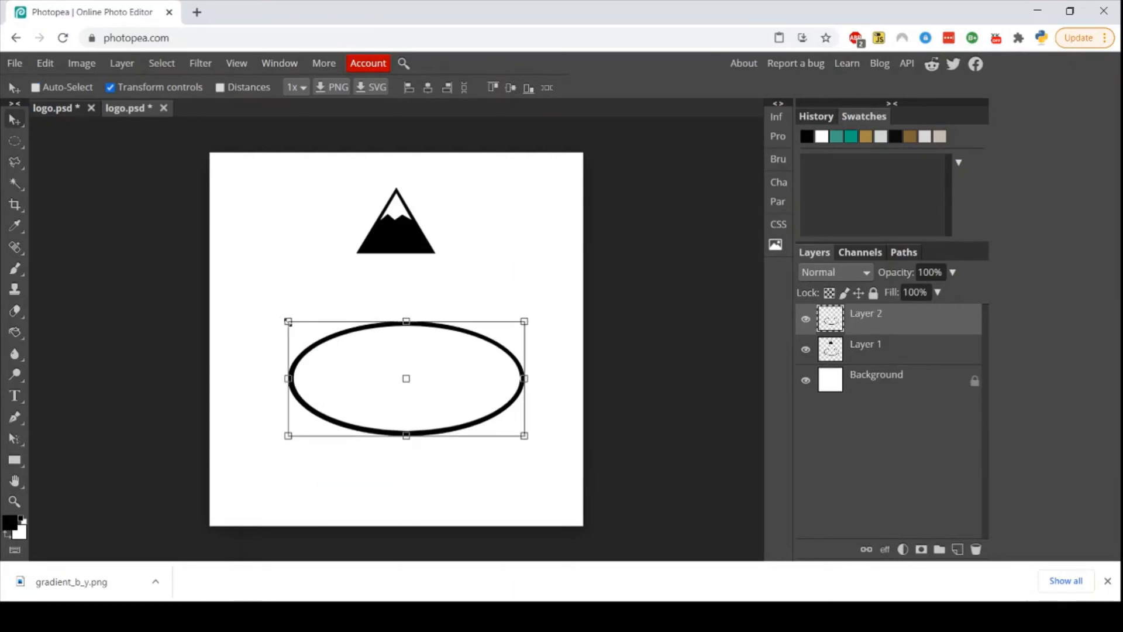
Step: Scale the copied ring to 94.07% width and 84.35% height, centred inside the original ring
left_click_drag(301, 330, 312, 336)
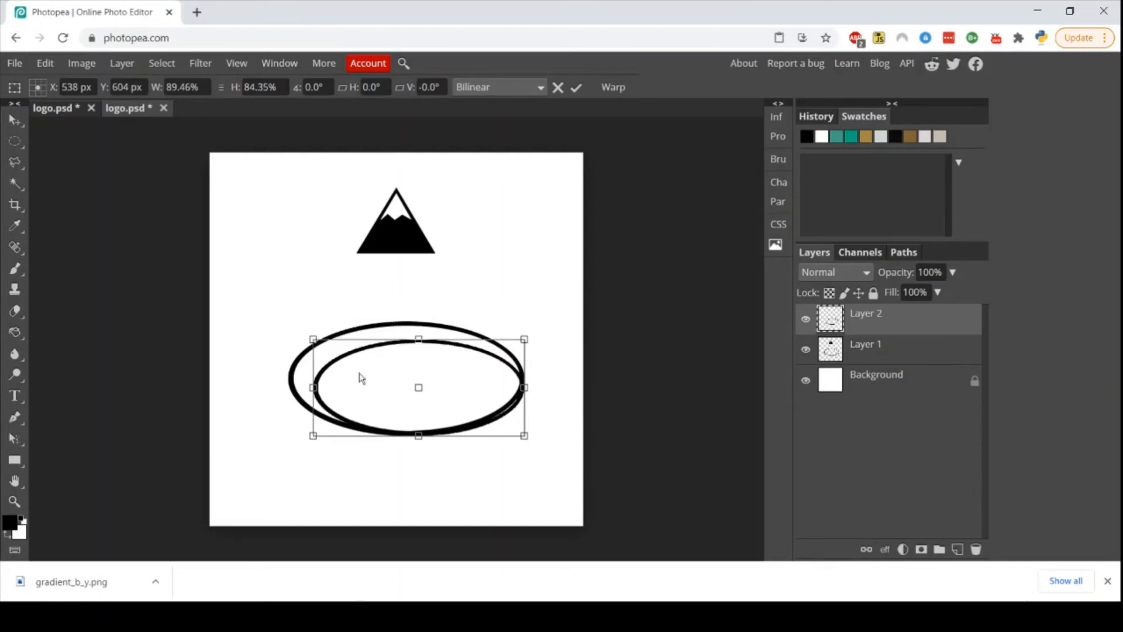
left_click_drag(363, 394, 346, 386)
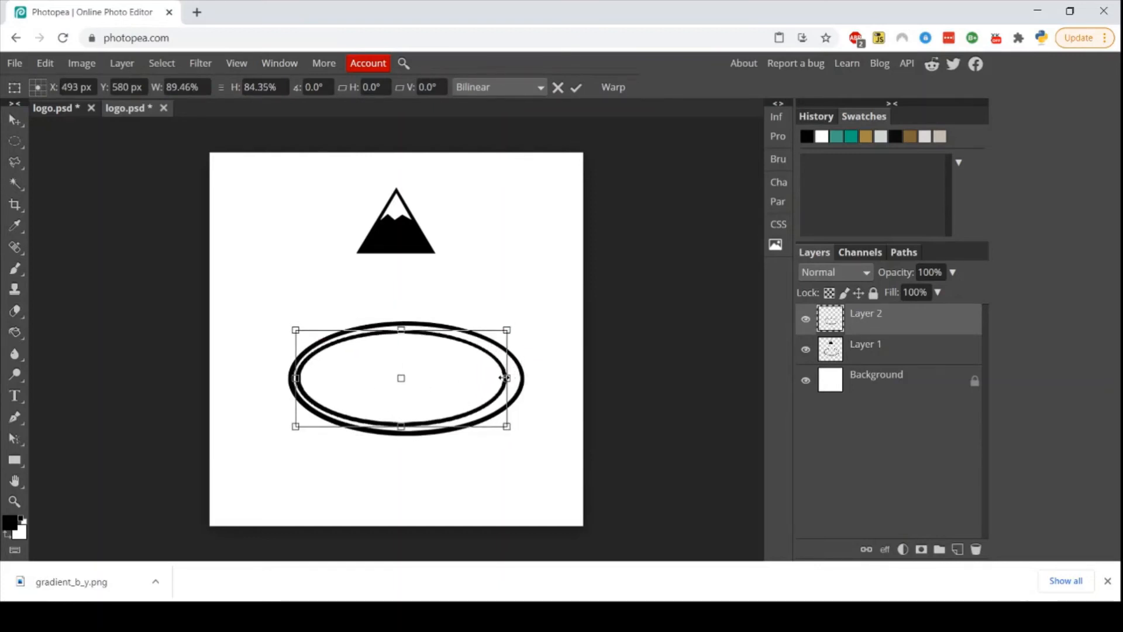
left_click_drag(505, 378, 516, 379)
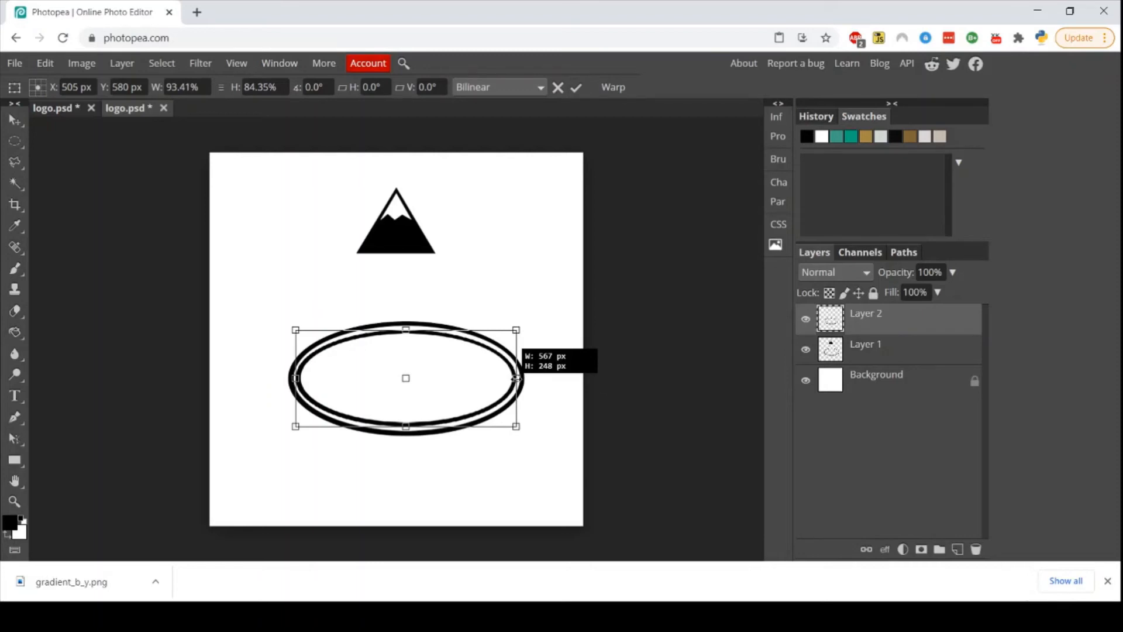
left_click_drag(516, 378, 517, 379)
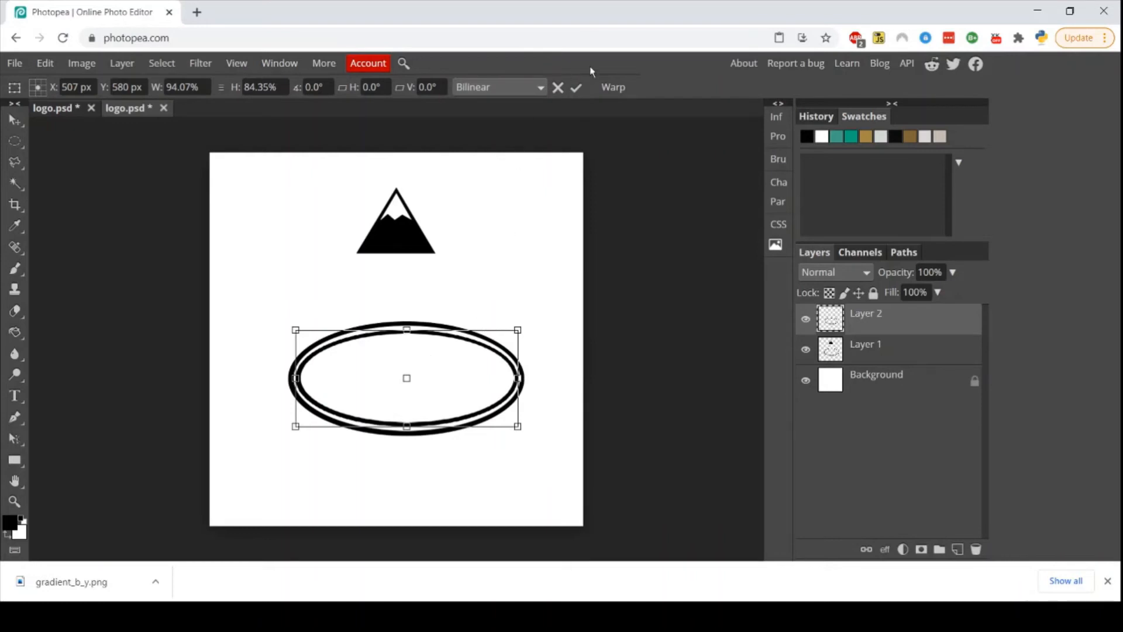
left_click(577, 88)
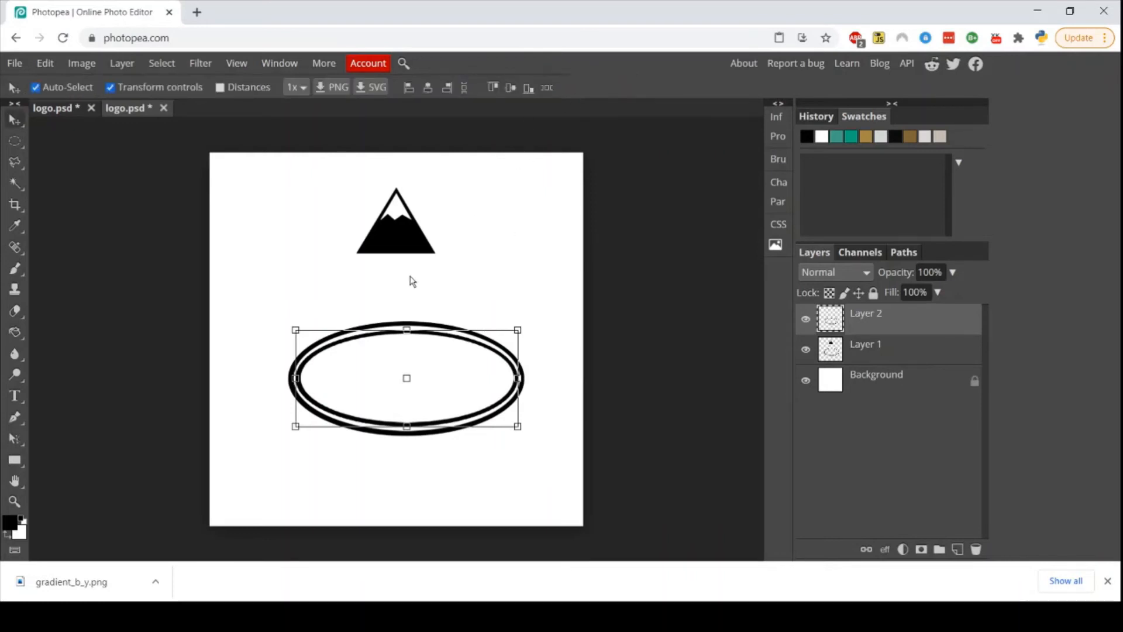
Step: Duplicate the ring again and scale the copy to 87.81% width and 74.15% height, centred as the innermost ring
key("ctrl+j")
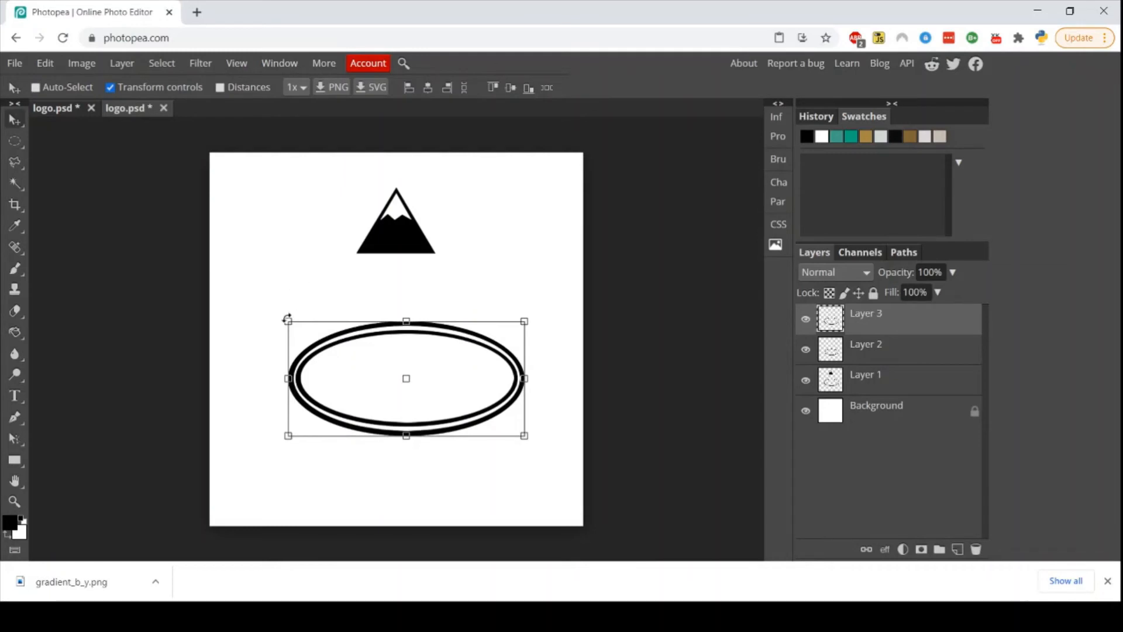
left_click_drag(288, 320, 313, 350)
mouse_move(369, 396)
left_mouse_down()
mouse_move(339, 350)
mouse_move(308, 333)
mouse_move(351, 383)
left_mouse_up()
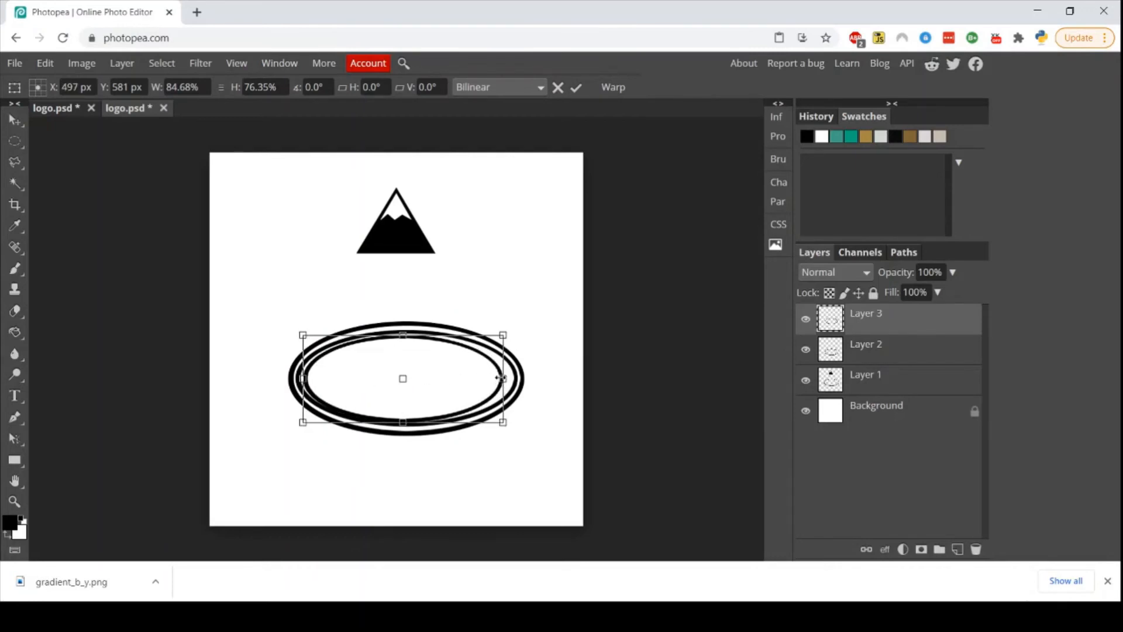
left_click_drag(502, 378, 510, 379)
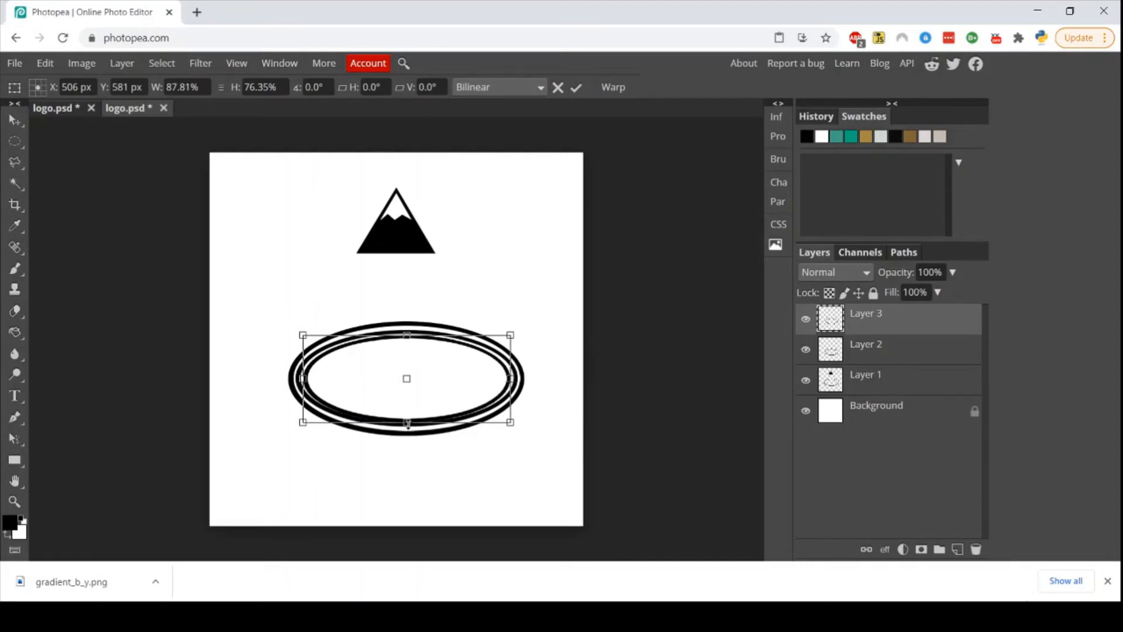
left_click_drag(407, 423, 408, 419)
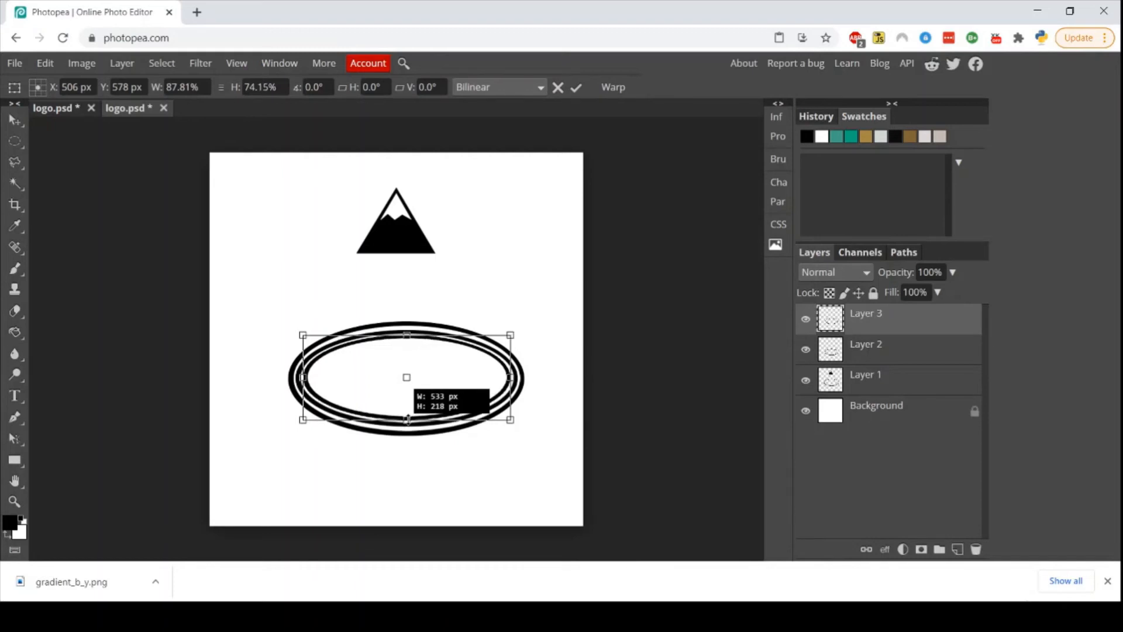
left_click_drag(408, 419, 408, 419)
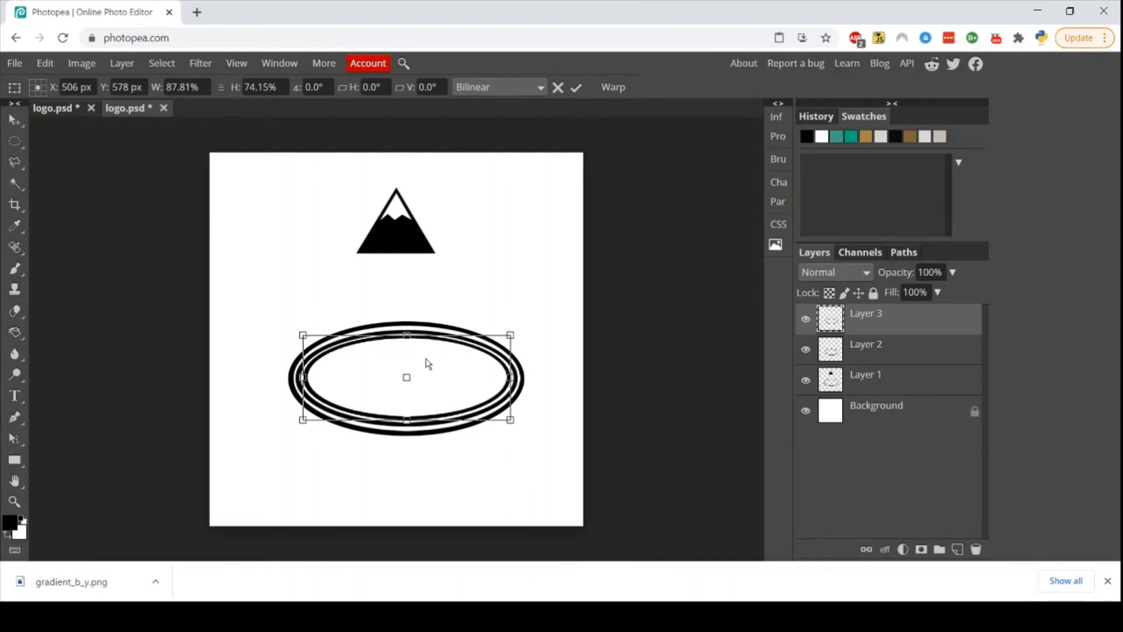
key("Return")
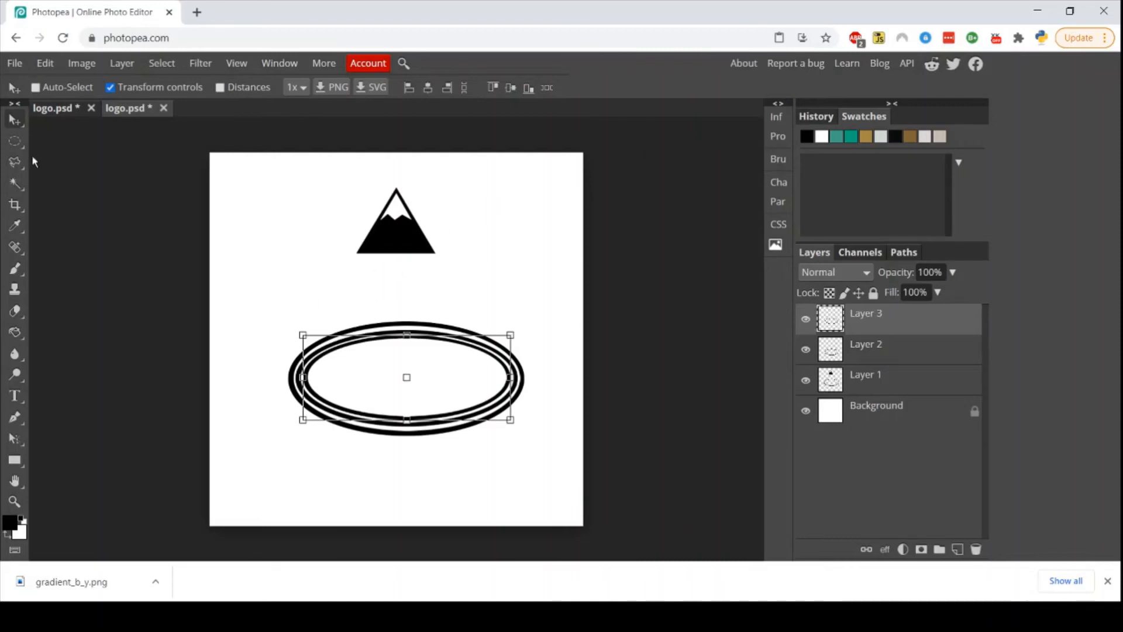
Step: Outline the three rings with Polygonal Lasso Select, leaving out a wedge at their left end
left_click(15, 141)
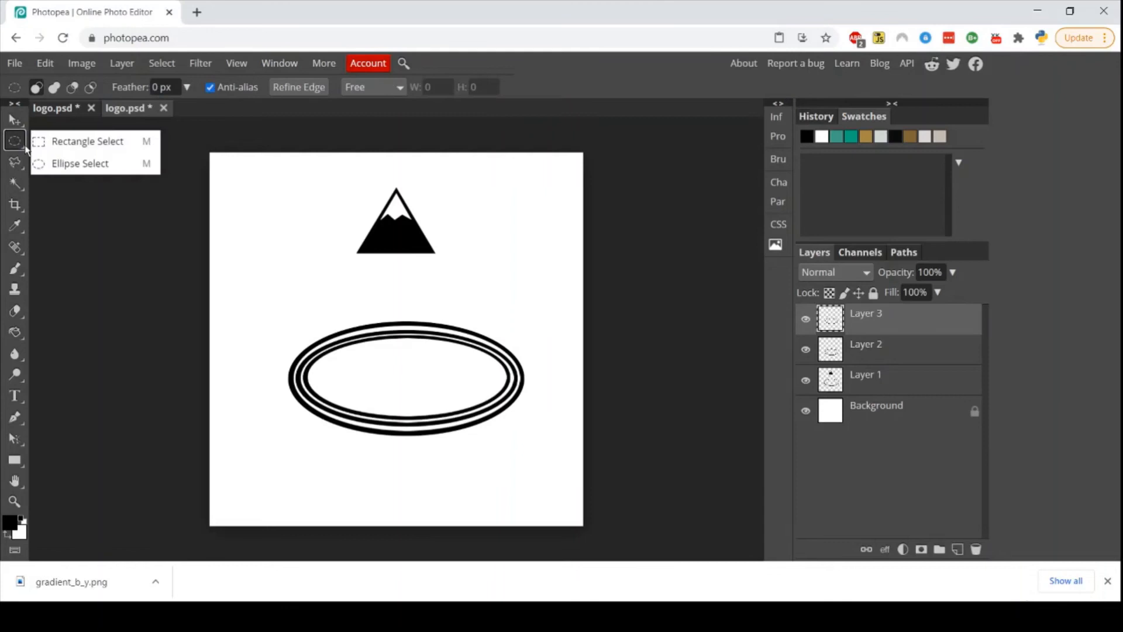
left_click(63, 143)
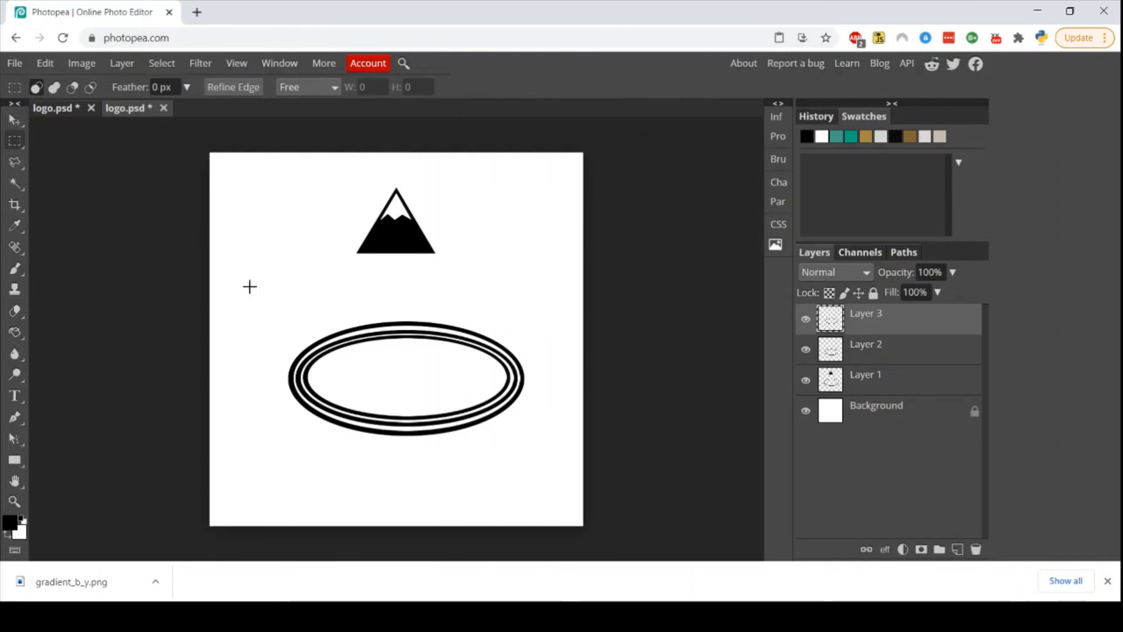
right_click(20, 169)
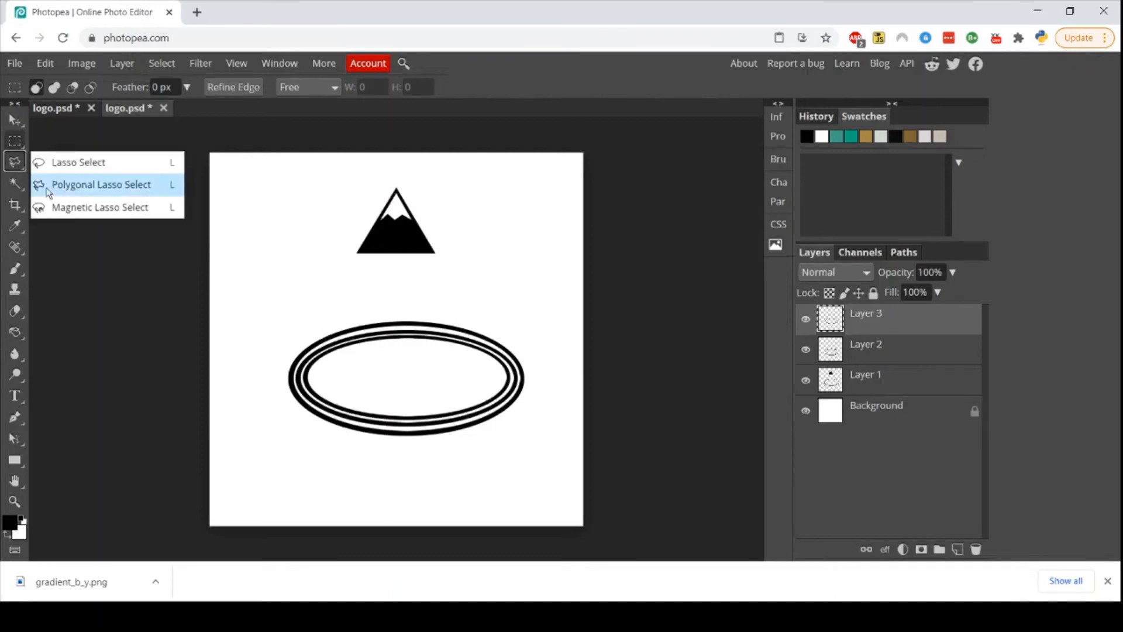
left_click(70, 187)
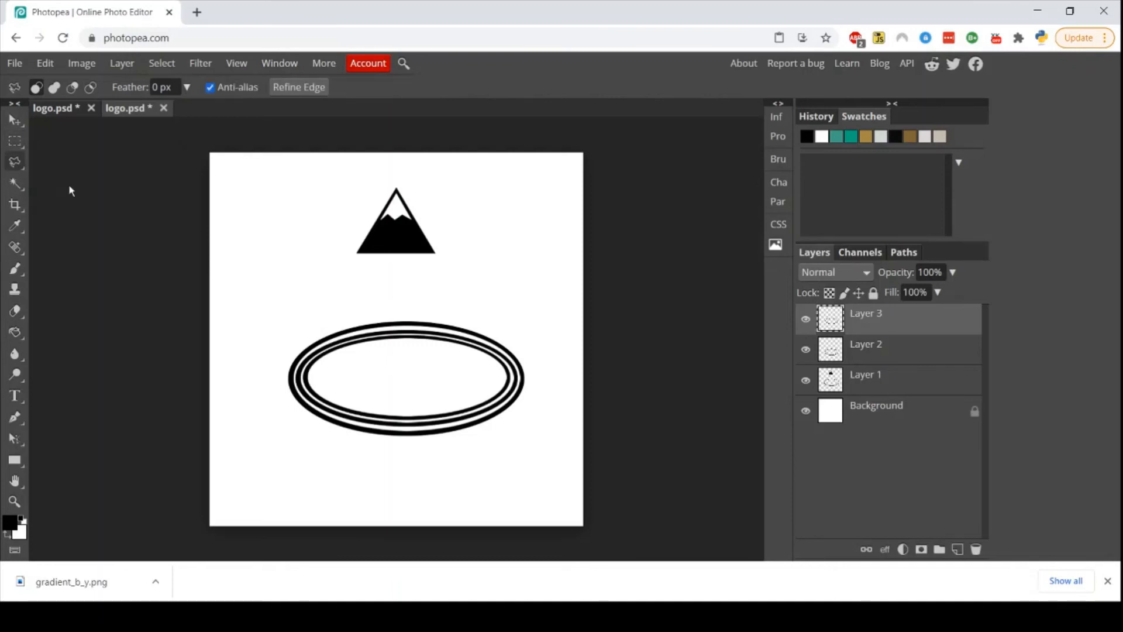
left_click(293, 329)
left_click(331, 378)
left_click(287, 416)
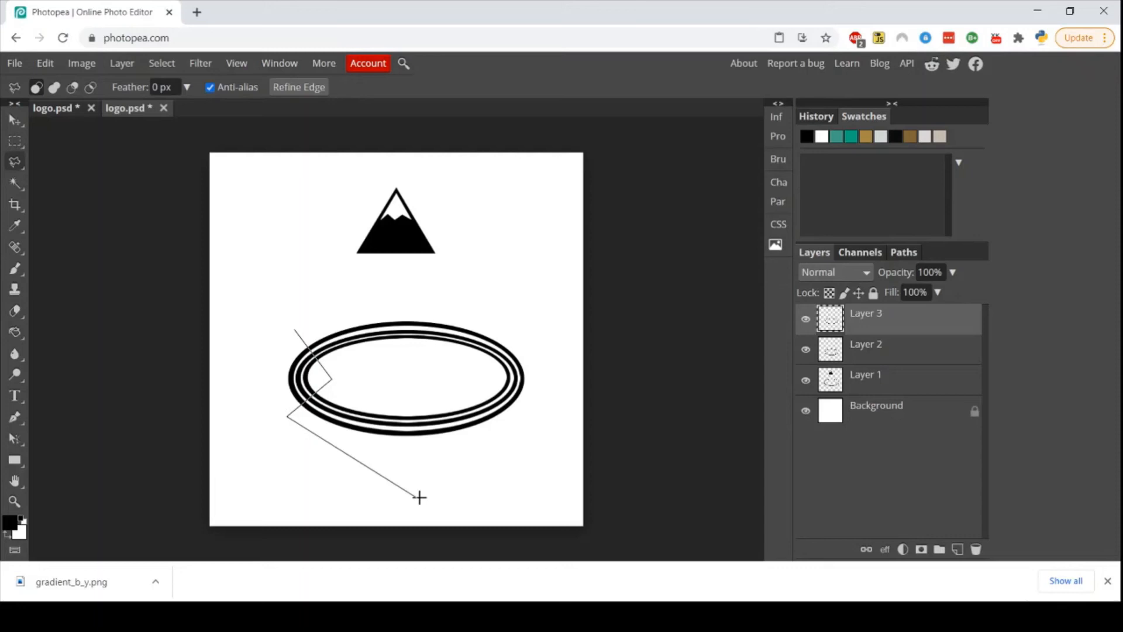
left_click(397, 475)
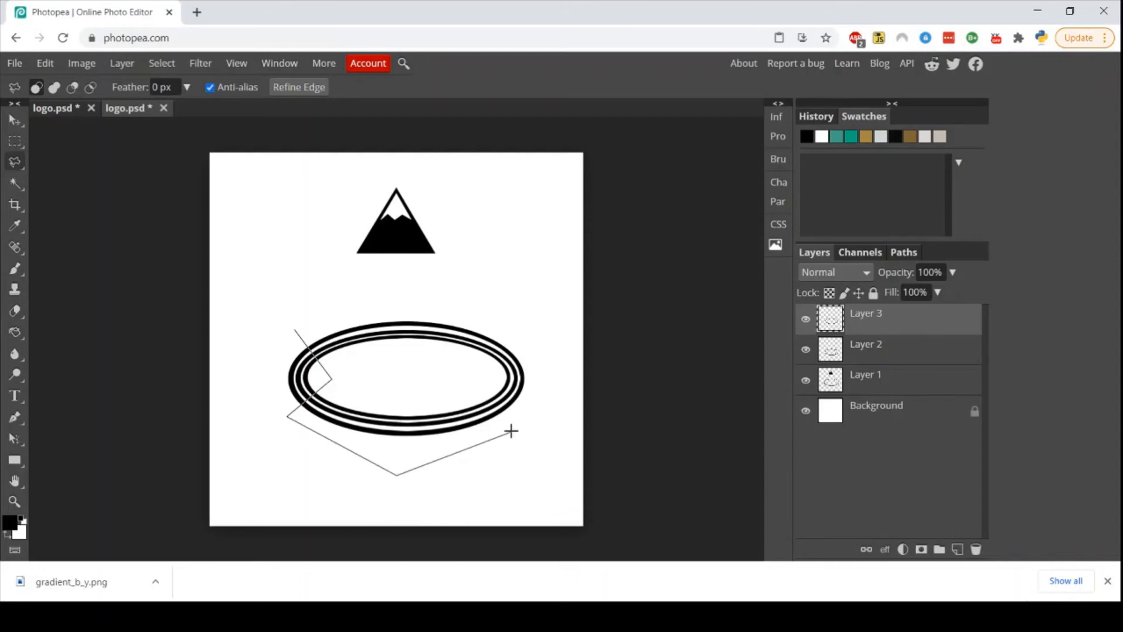
left_click(547, 412)
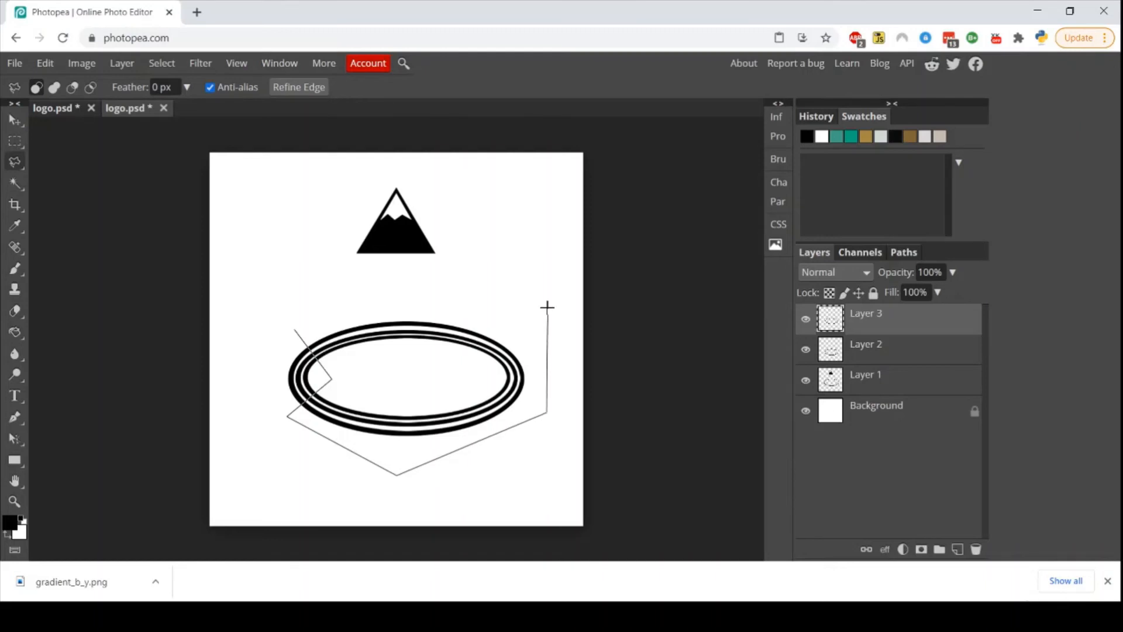
left_click(548, 308)
left_click(312, 305)
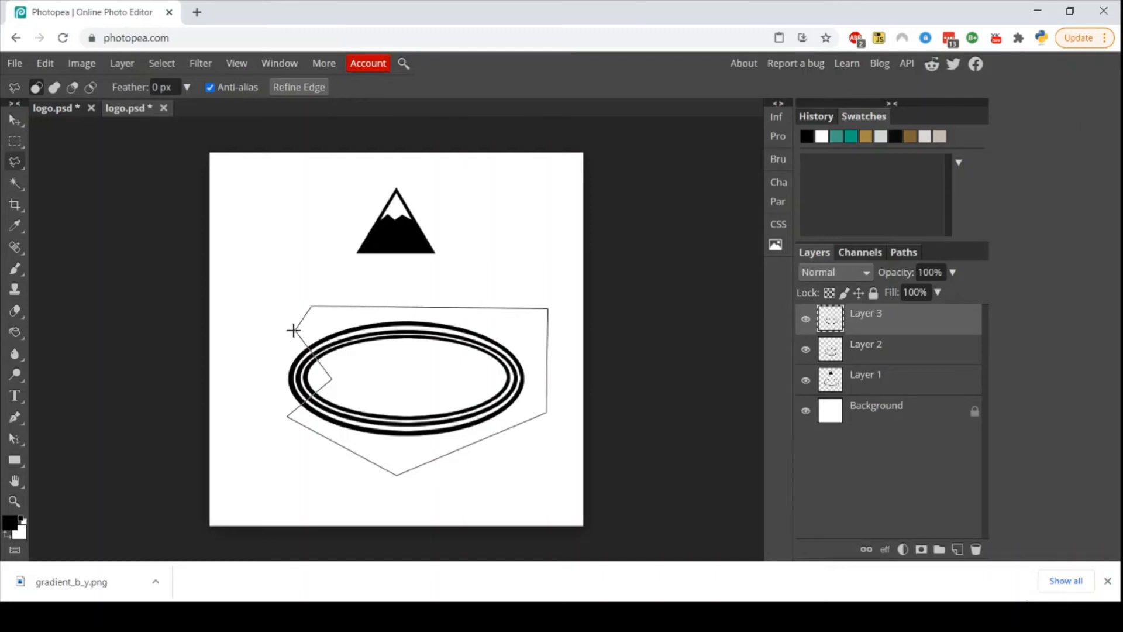
left_click(293, 330)
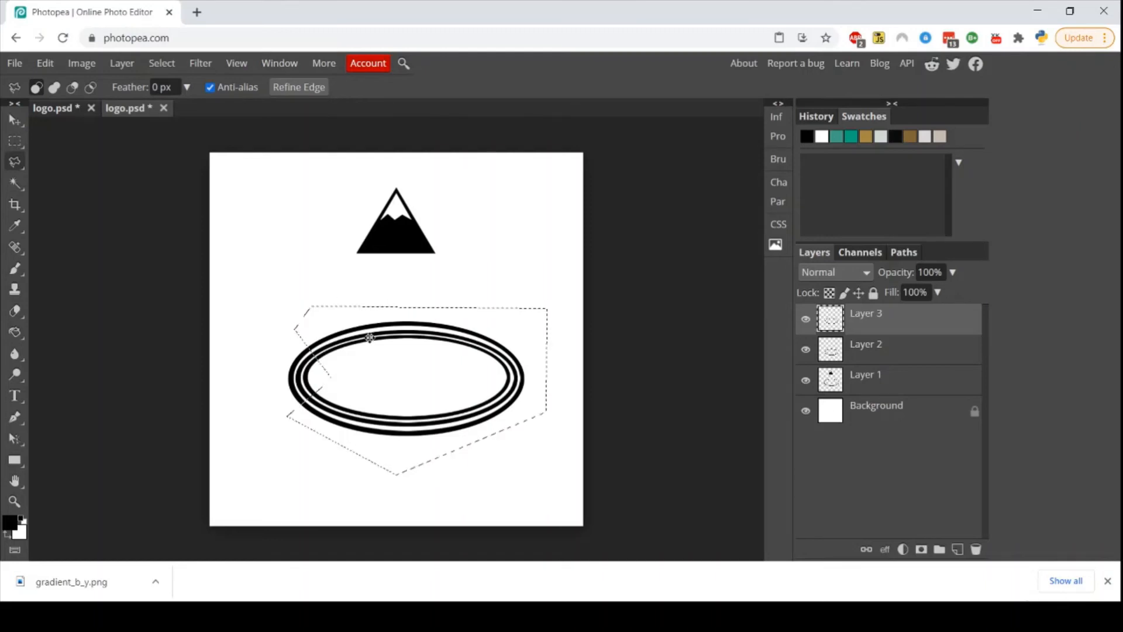
Step: Delete the selected area from Layer 3, Layer 2 and Layer 1 to leave three arcs, and deselect
key("Delete")
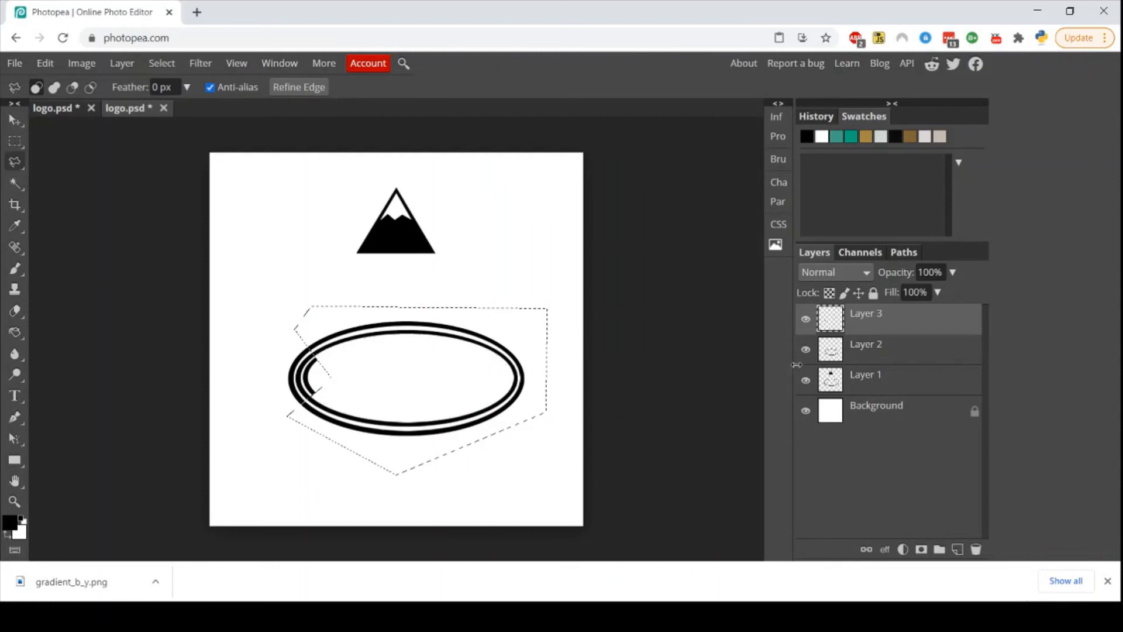
left_click(870, 351)
key("Delete")
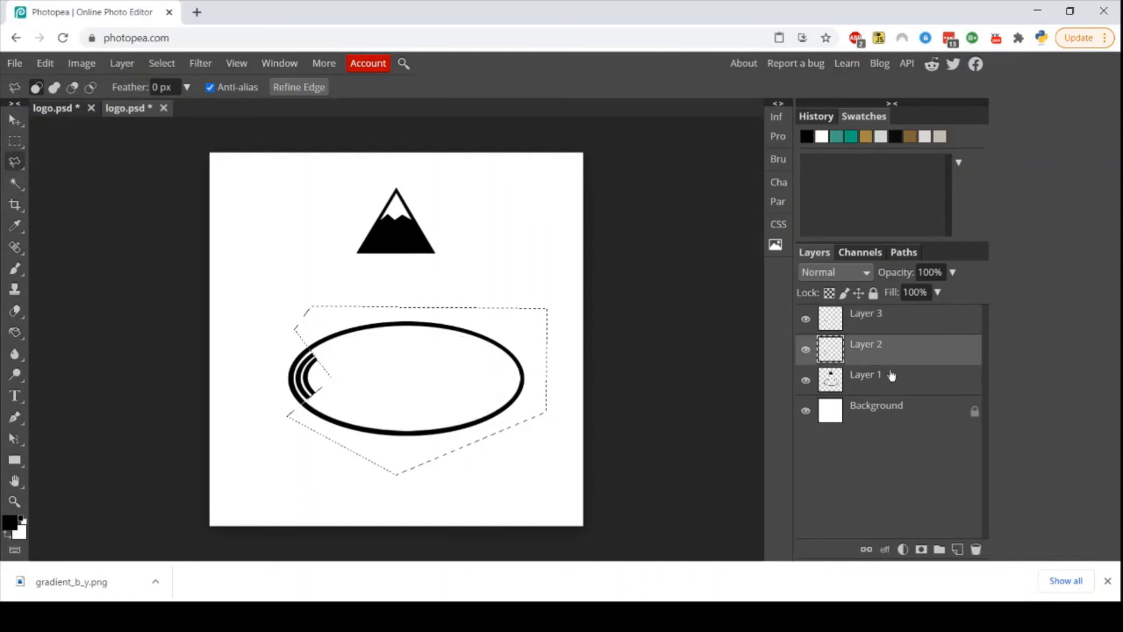
left_click(883, 385)
key("Delete")
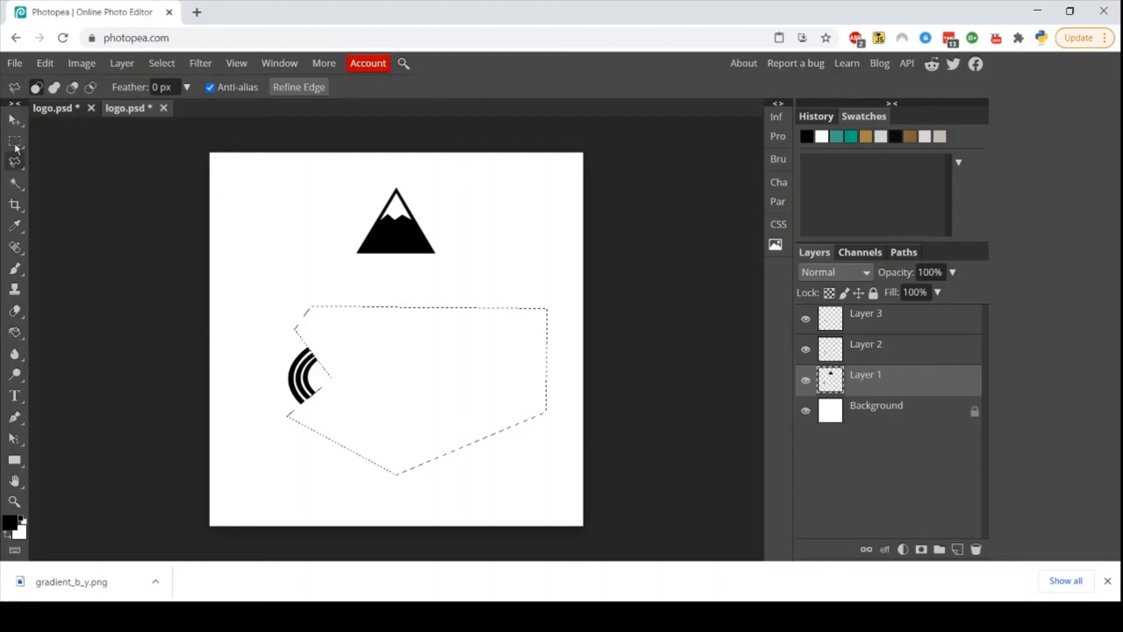
key("ctrl+d")
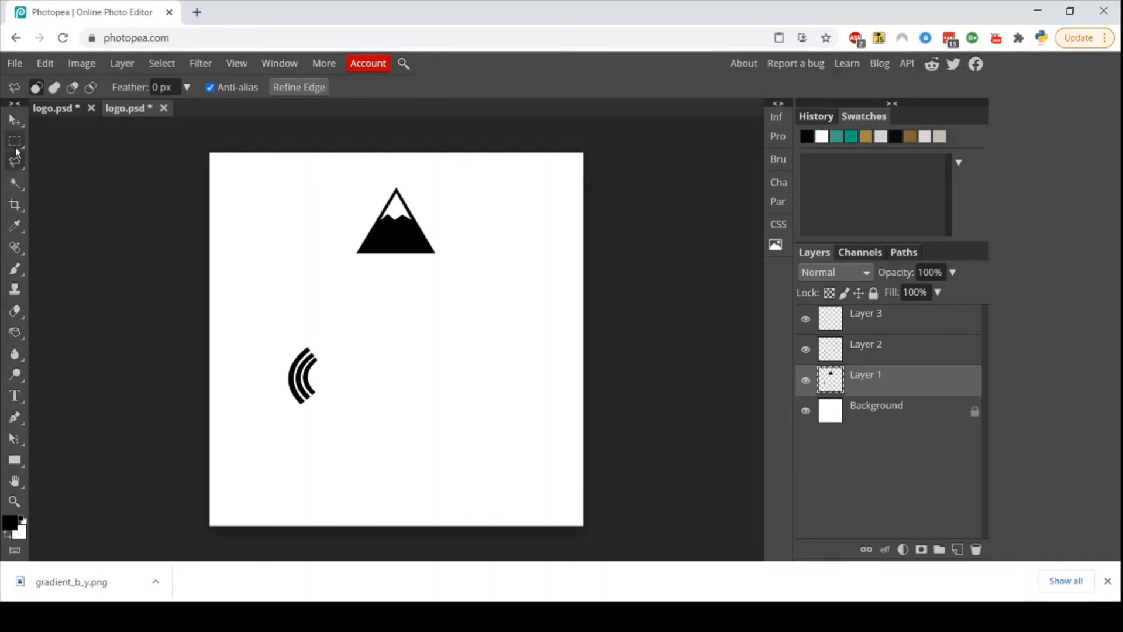
Step: Try to copy the arcs from a rectangular selection on Layer 1 and move the copy
left_click(344, 427)
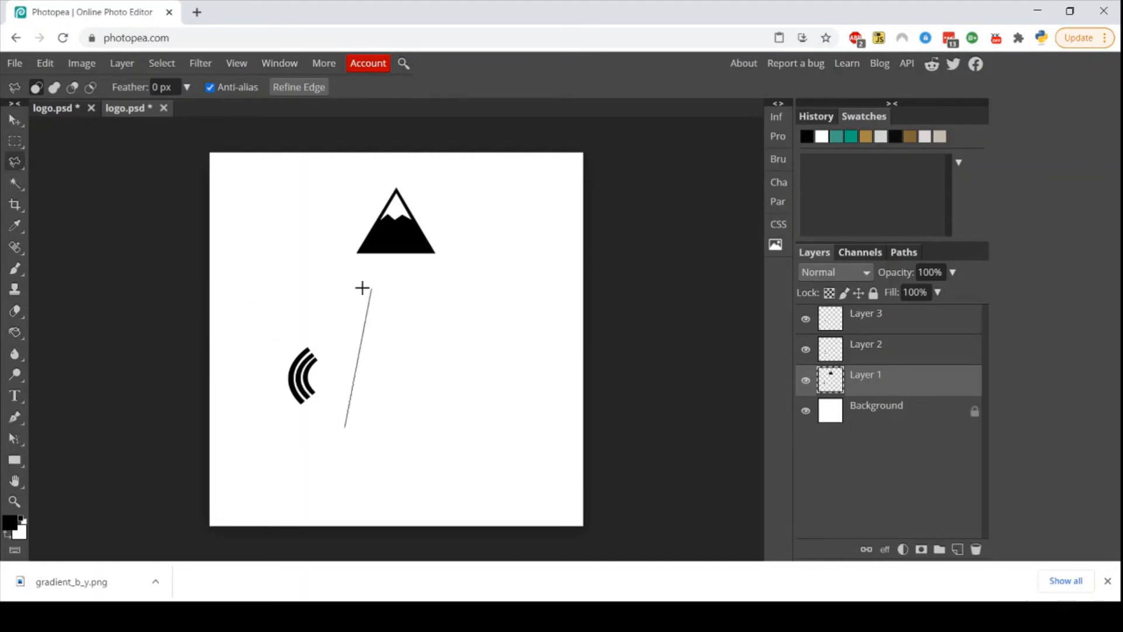
left_click(18, 143)
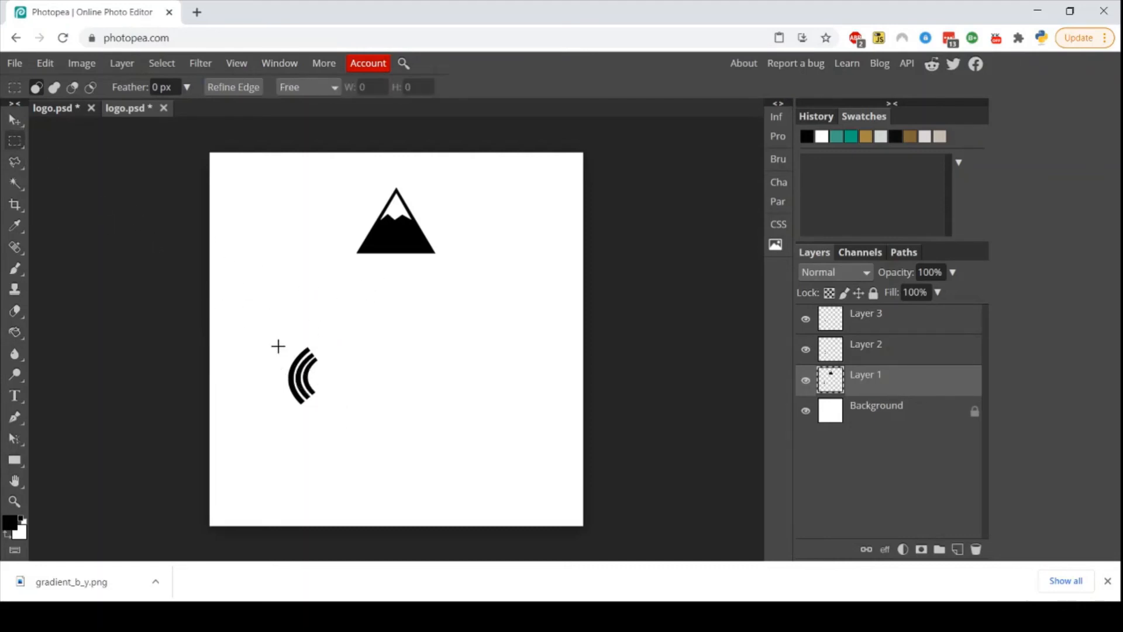
left_click_drag(274, 331, 340, 428)
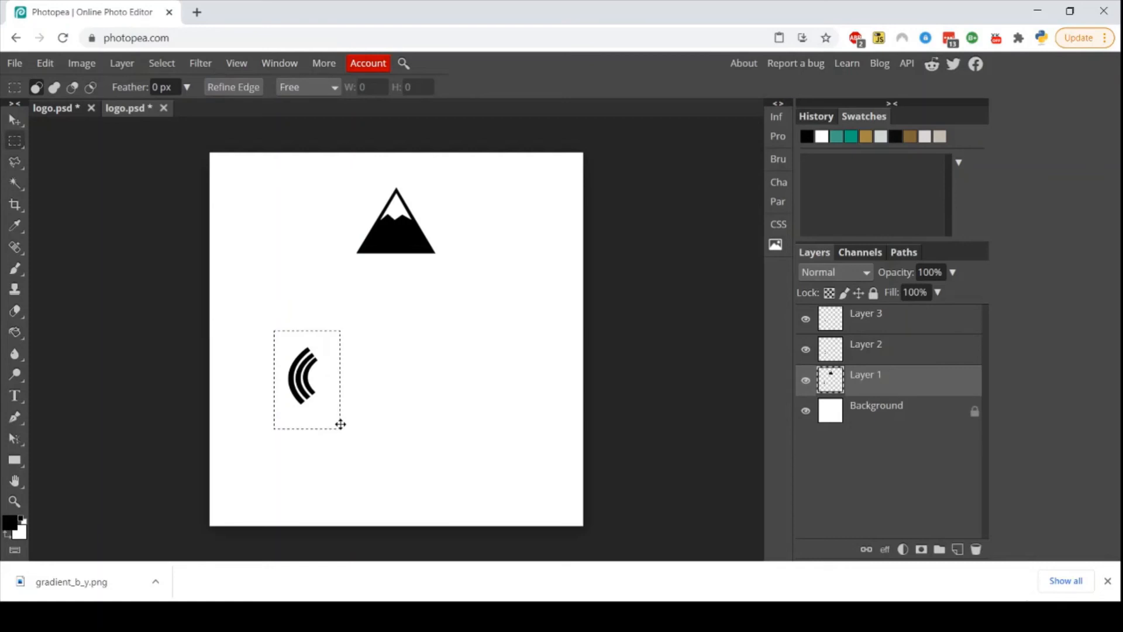
key("ctrl+v")
left_click(14, 120)
left_click_drag(296, 375, 324, 375)
key("ctrl+z")
key("ctrl+z")
Step: Paste the copied selection onto a new layer and reorder Layer 2 beneath Layer 1
left_click(865, 315, "shift")
left_click(14, 141)
left_click_drag(209, 153, 254, 230)
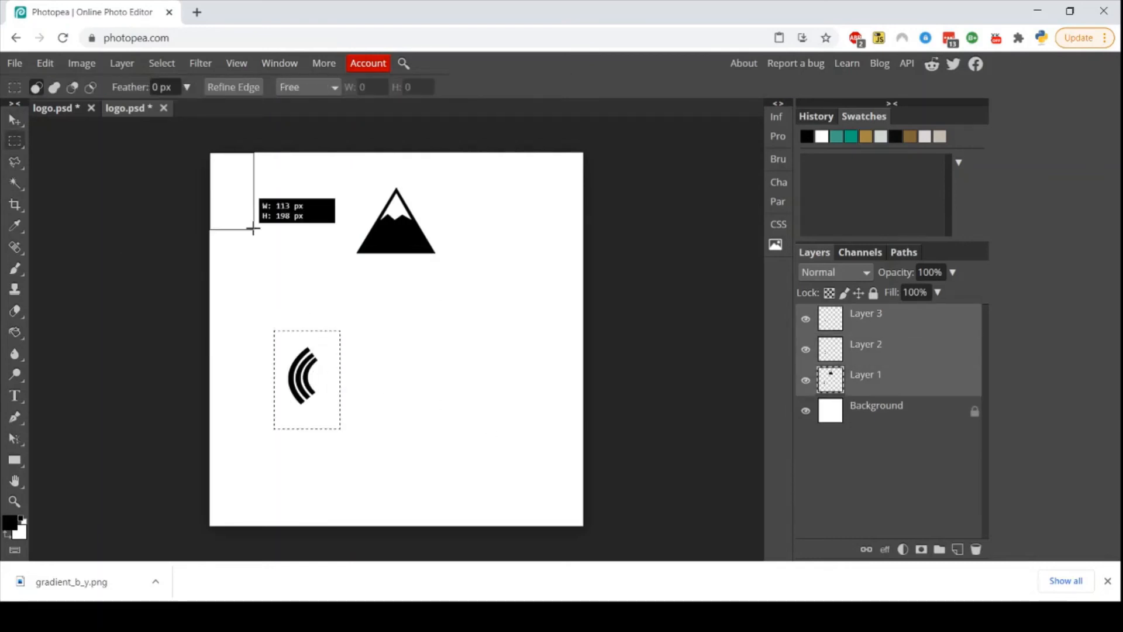
key("ctrl+v")
left_click_drag(325, 393, 276, 393)
left_click_drag(860, 380, 858, 444)
Step: Separate the mountain onto its own layer using a rectangular selection and merge the arc layers into one
left_click(15, 141)
left_click_drag(326, 173, 478, 292)
left_click(866, 319)
left_click(805, 350)
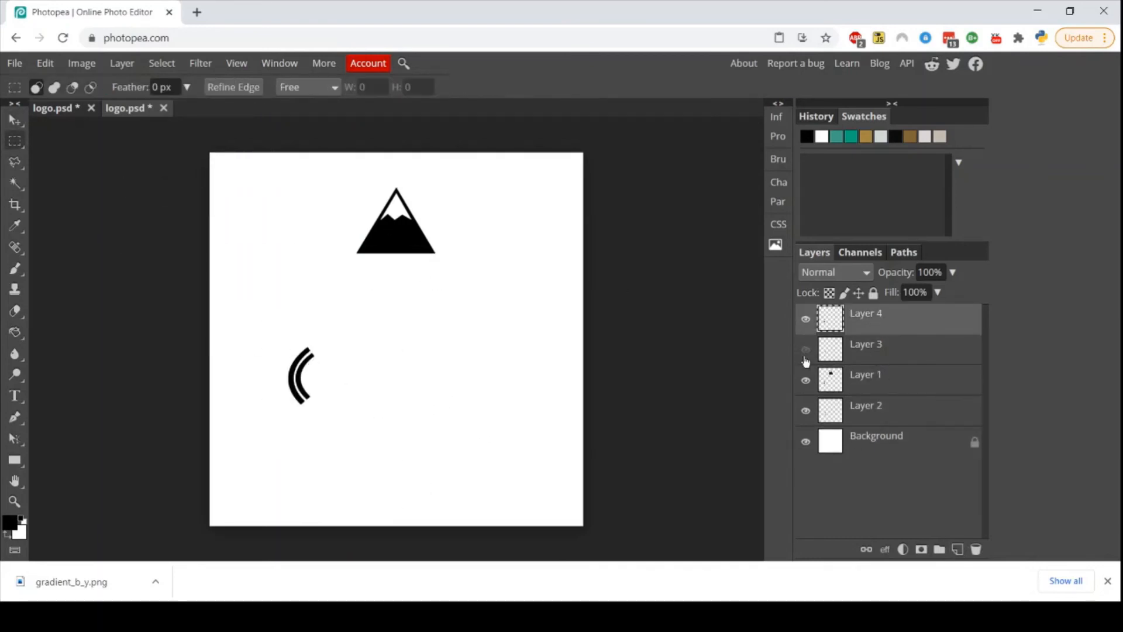
left_click_drag(340, 173, 493, 291)
left_click(866, 349)
key("ctrl+v")
left_click(866, 380)
key("ctrl+e")
Step: Duplicate the three arcs onto a new layer, mirror the copy horizontally and place it to the right of the original arcs
left_click_drag(268, 331, 339, 429)
key("ctrl+v")
left_click(14, 121)
left_click_drag(313, 386, 477, 217)
key("Return")
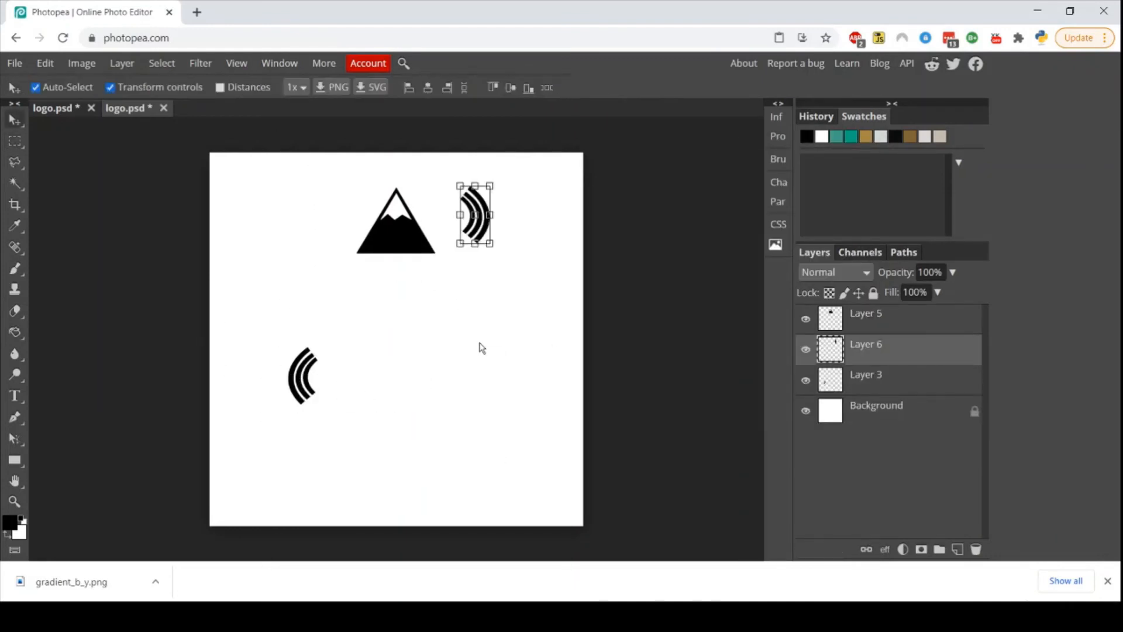
key("ctrl+z")
left_click_drag(367, 377, 426, 378)
left_click(577, 89)
Step: Select the mirrored arcs on Layer 6 and scale them up slightly
left_click_drag(512, 326, 537, 322)
left_click(865, 377, "ctrl")
left_click(15, 141)
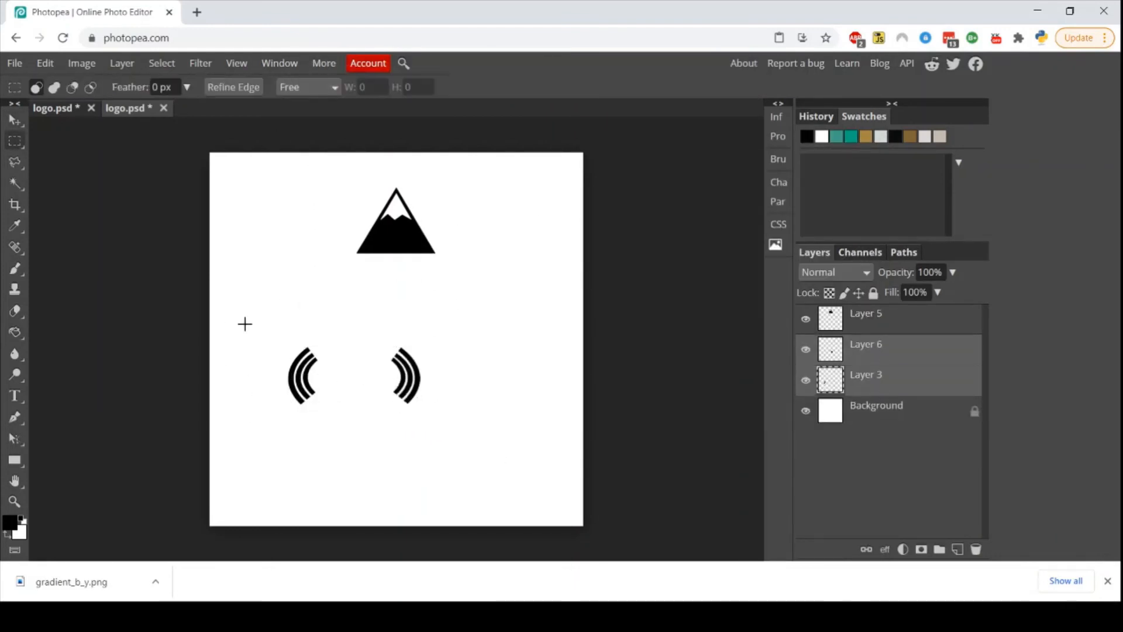
left_click_drag(375, 334, 455, 415)
left_click(14, 120)
left_click(870, 341)
left_click_drag(455, 334, 471, 316)
key("Return")
Step: Select the left arcs on Layer 3 and scale them up slightly
left_click(15, 141)
left_click_drag(249, 316, 361, 441)
left_click(14, 121)
double_click(869, 375)
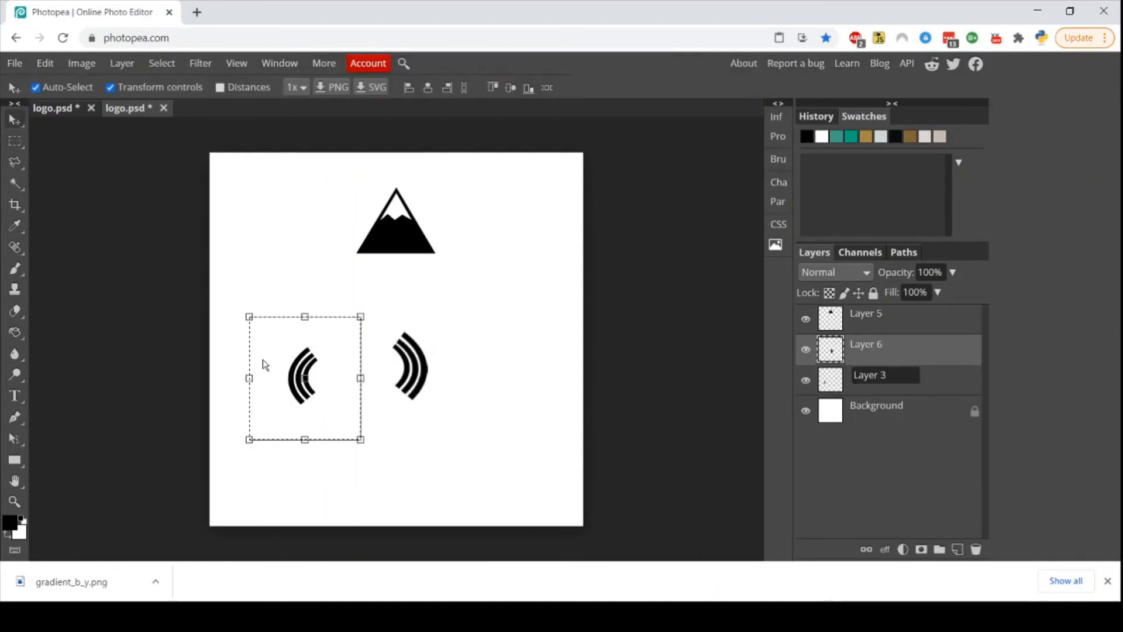
key("ctrl+d")
left_click_drag(288, 347, 283, 337)
key("Return")
Step: Move the left arcs to the left side of the mountain and the mirrored arcs on Layer 6 to its right side
left_click_drag(301, 371, 316, 223)
left_click(865, 345)
left_click_drag(411, 366, 479, 225)
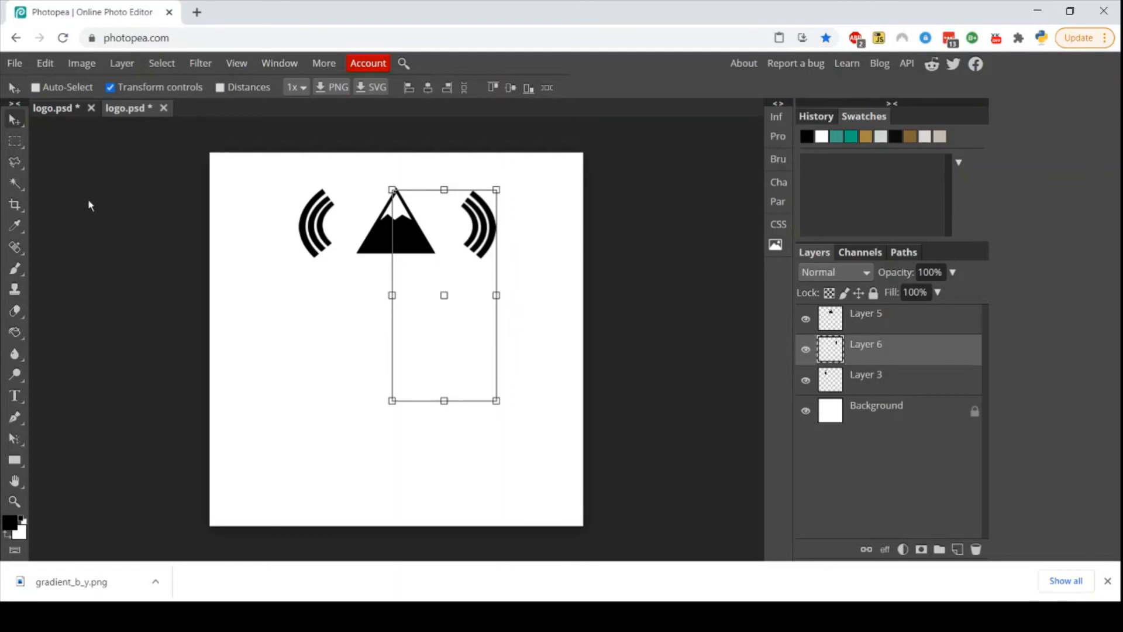
Step: Isolate the right arcs on Layer 6 with a rectangular selection, nudge them slightly toward the mountain and deselect
left_click(14, 140)
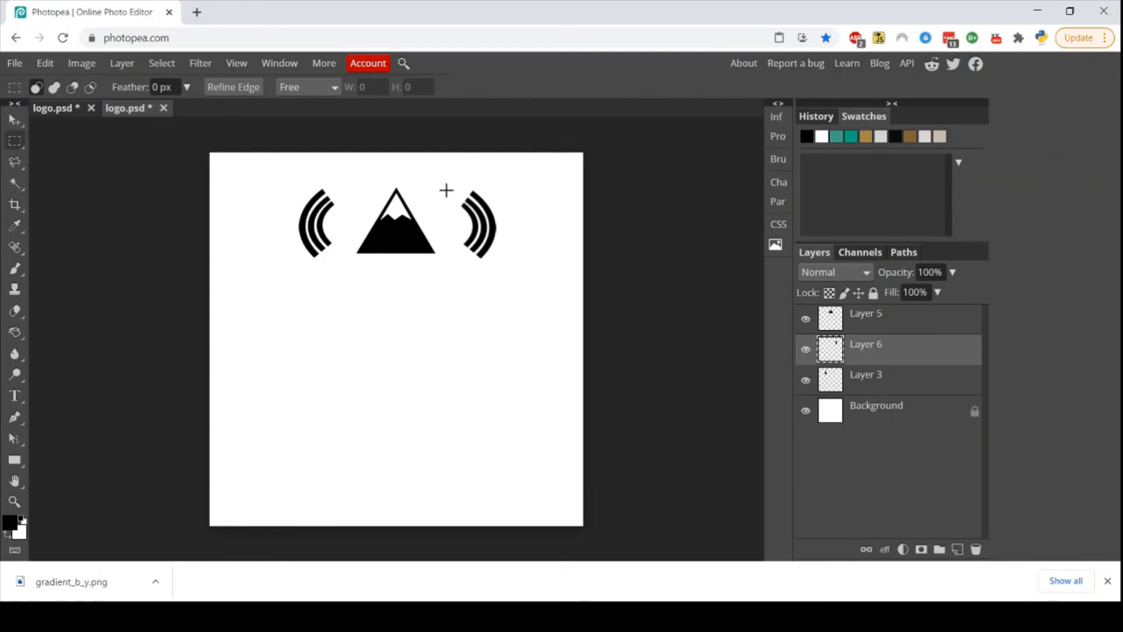
left_click_drag(448, 188, 515, 258)
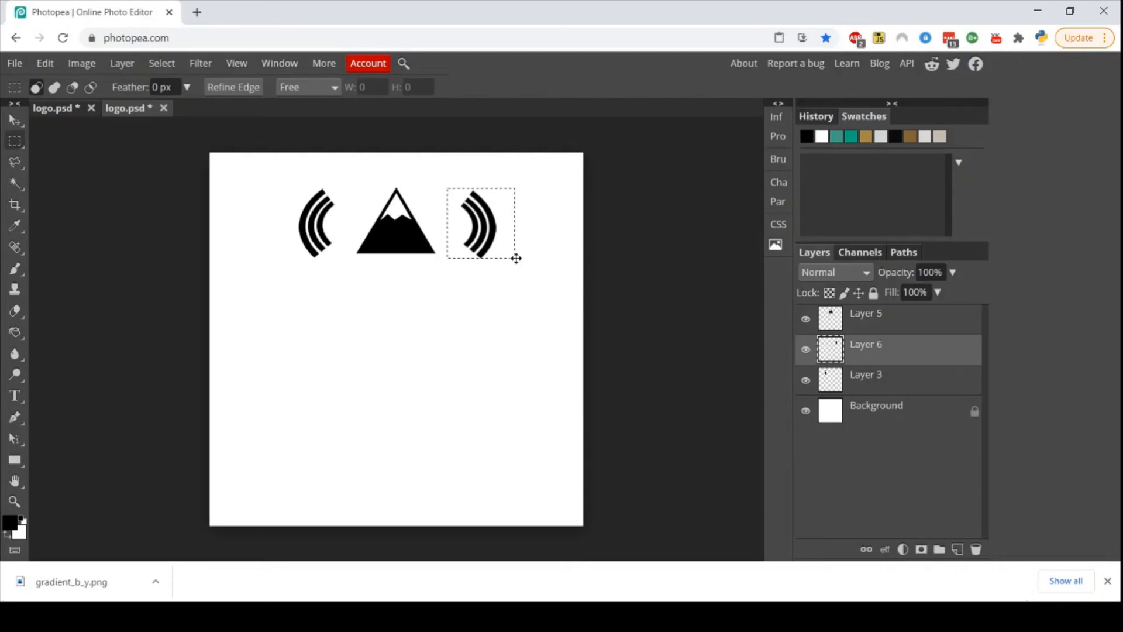
left_click(467, 332)
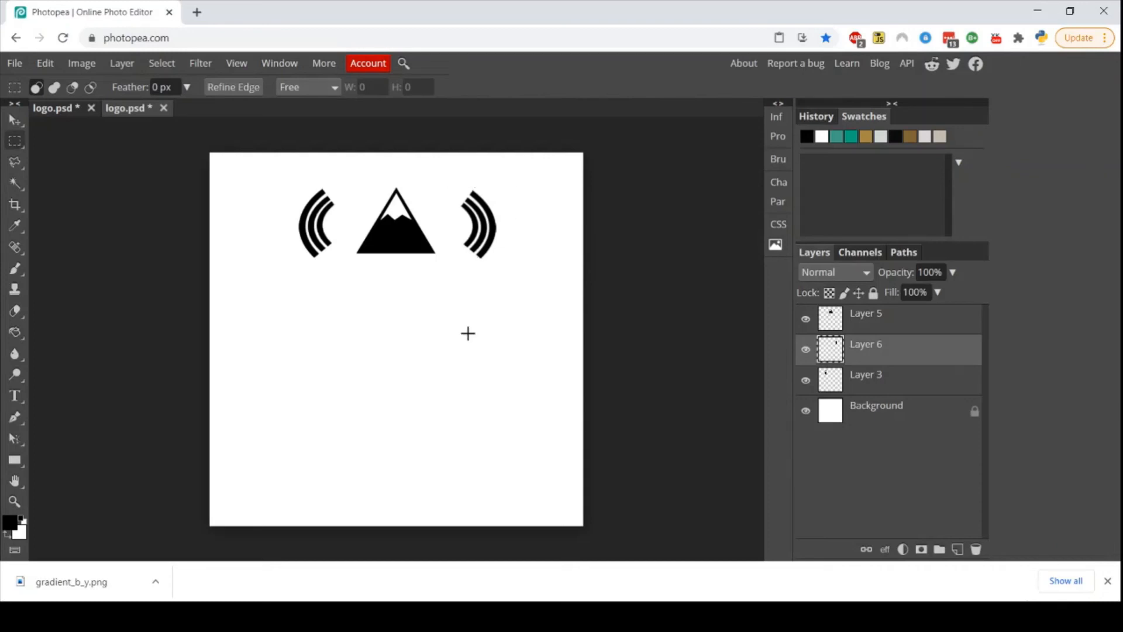
left_click_drag(452, 180, 510, 278)
scroll(496, 275, "up", 3)
scroll(494, 273, "down", 3)
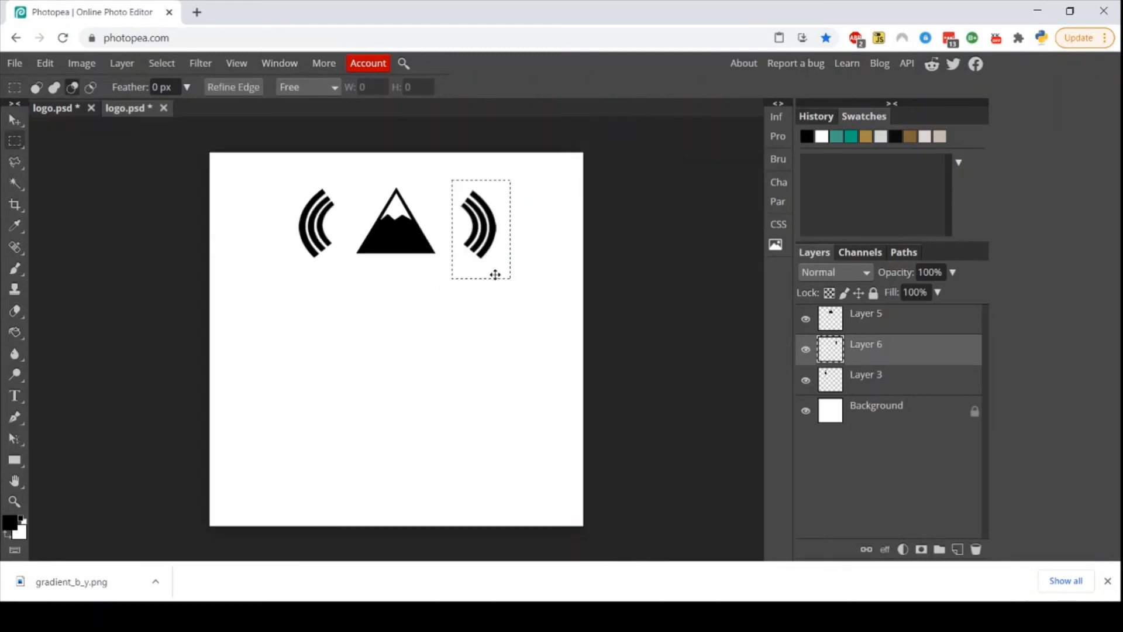
scroll(495, 273, "up", 2)
key("Left")
key("Left")
key("Left")
key("Left")
key("Left")
key("Left")
key("Left")
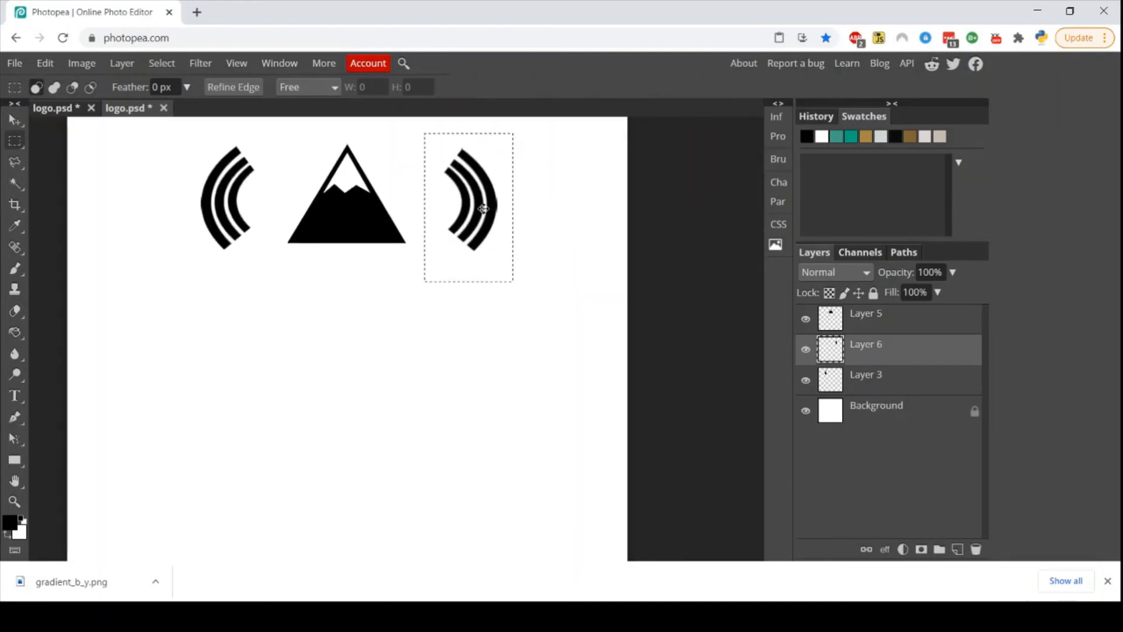
left_click_drag(483, 209, 488, 209)
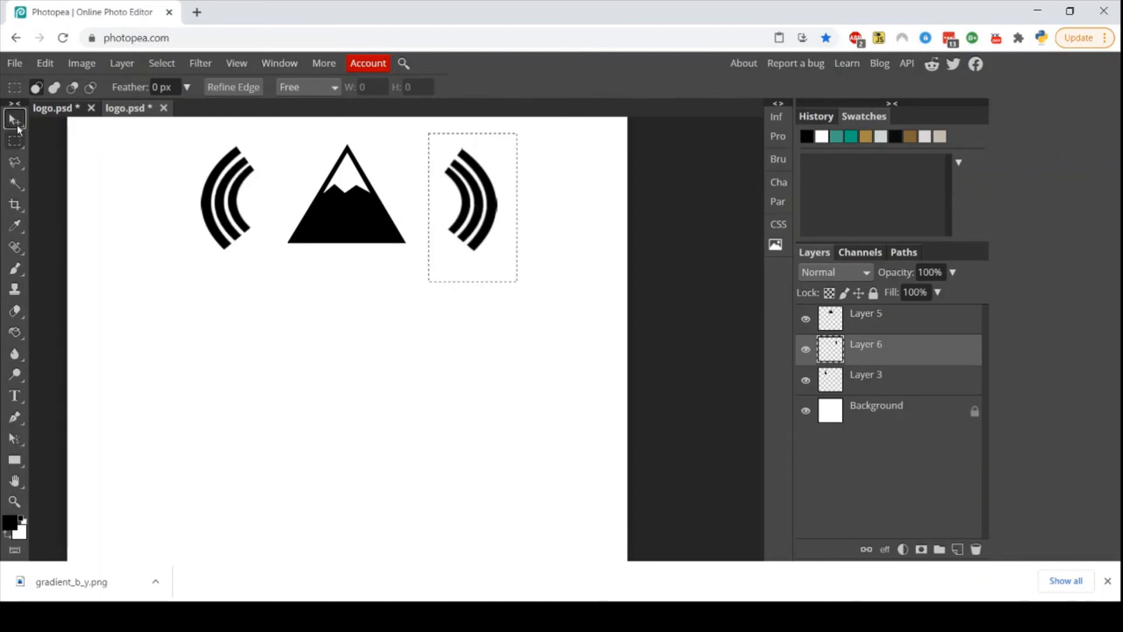
left_click(14, 120)
left_click(501, 228)
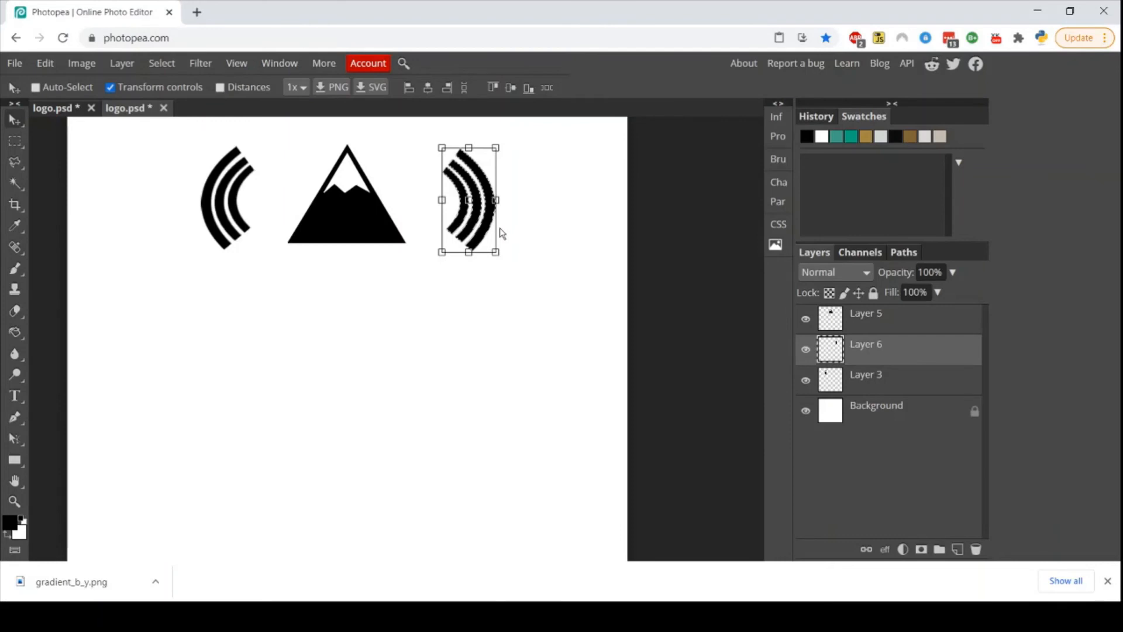
key("Left")
left_click_drag(501, 233, 497, 233)
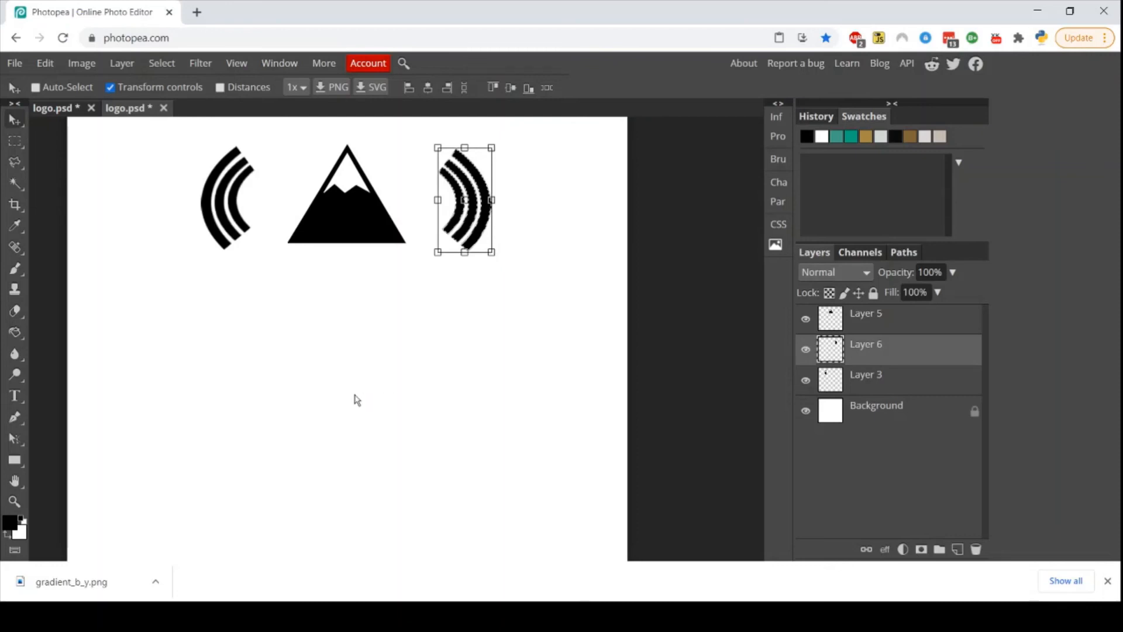
key("ctrl+d")
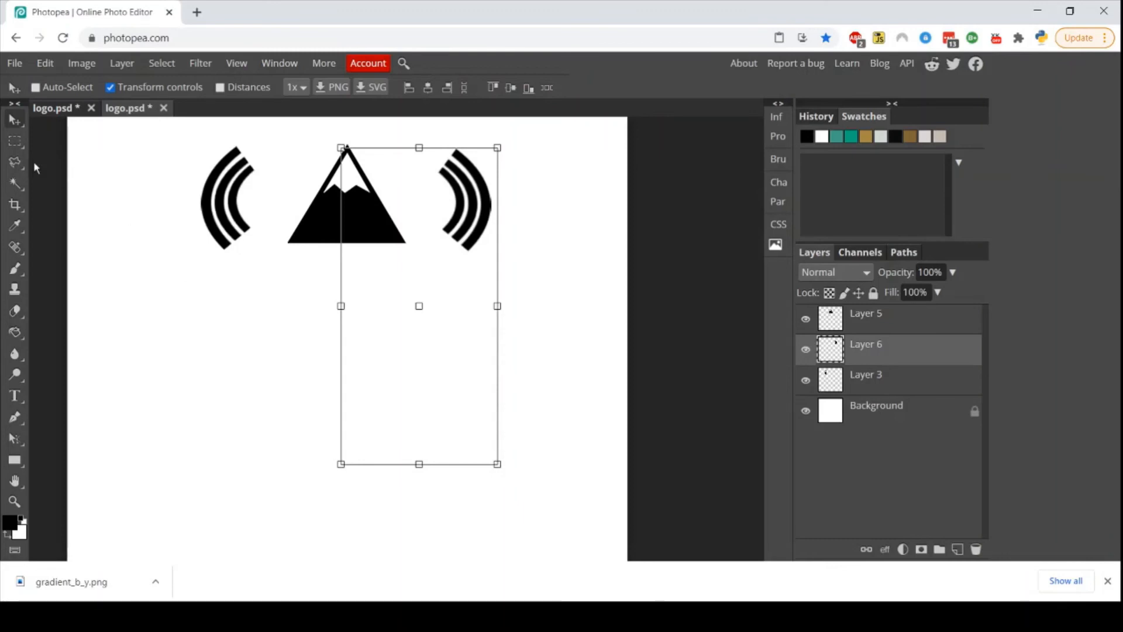
Step: Start a new text layer on the canvas just below the left arcs
left_click(15, 141)
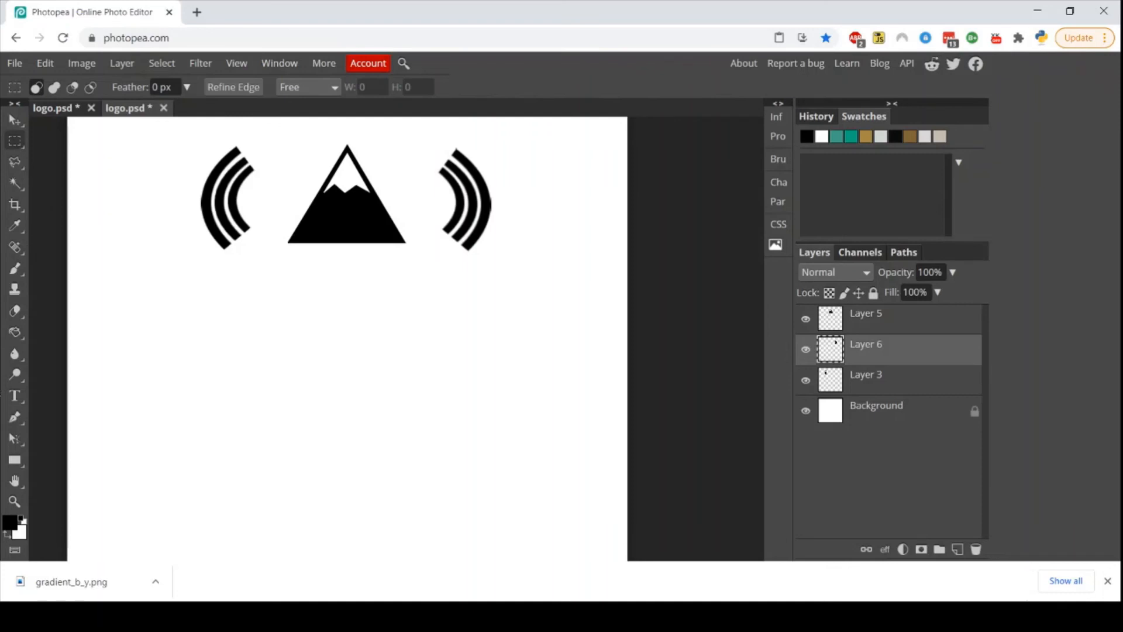
left_click(12, 394)
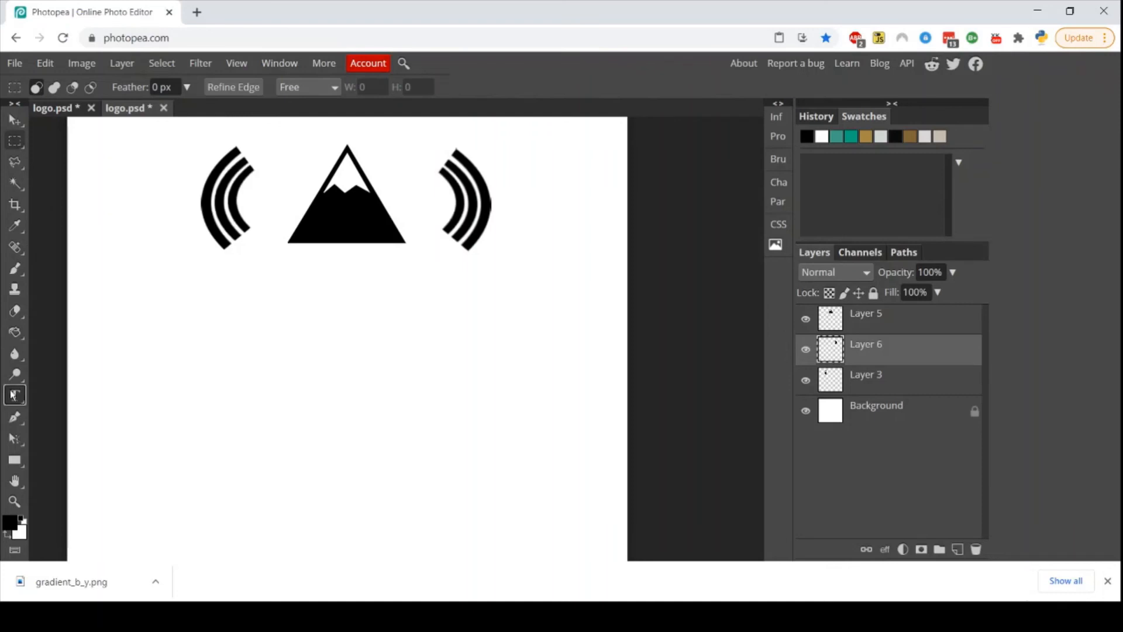
left_click(126, 279)
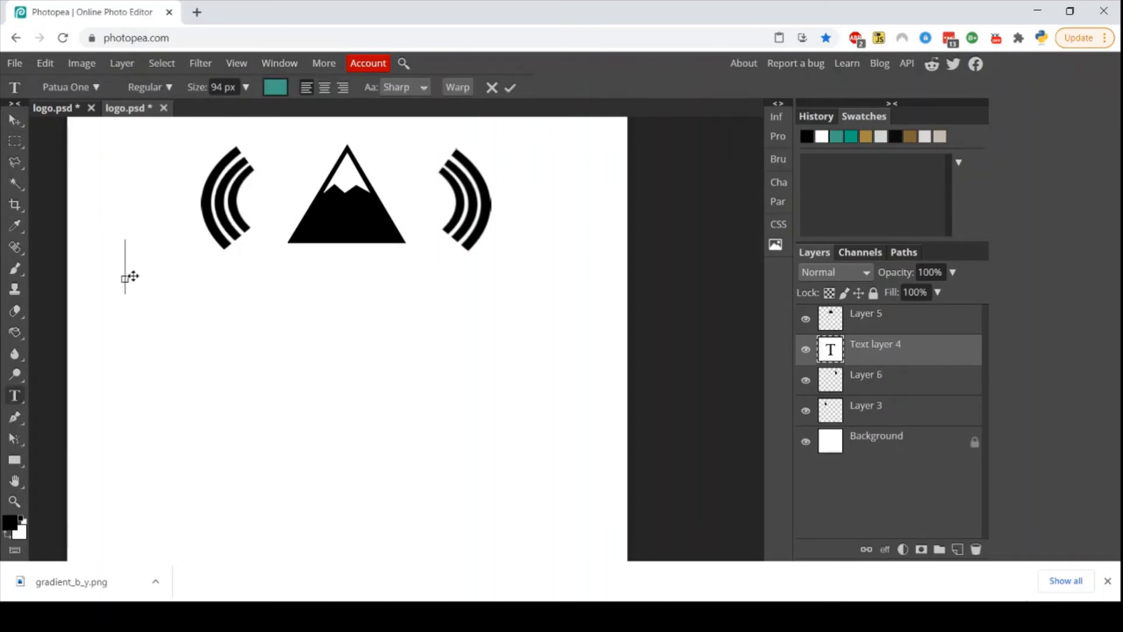
left_click_drag(107, 279, 143, 310)
type("peak")
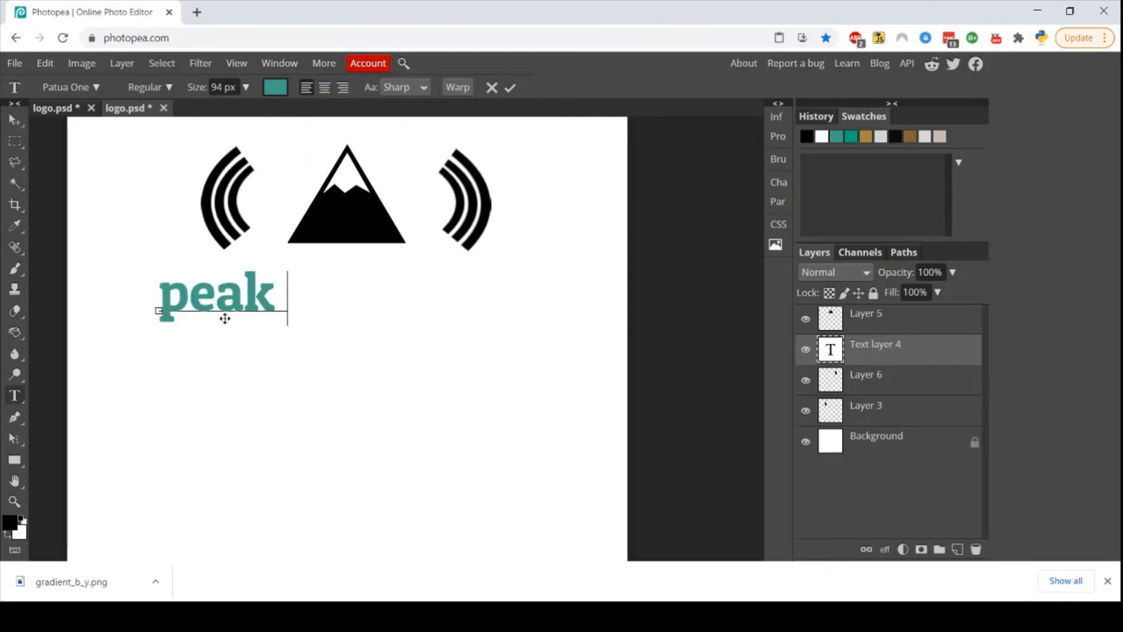
key("BackSpace")
key("BackSpace")
key("BackSpace")
key("BackSpace")
key("BackSpace")
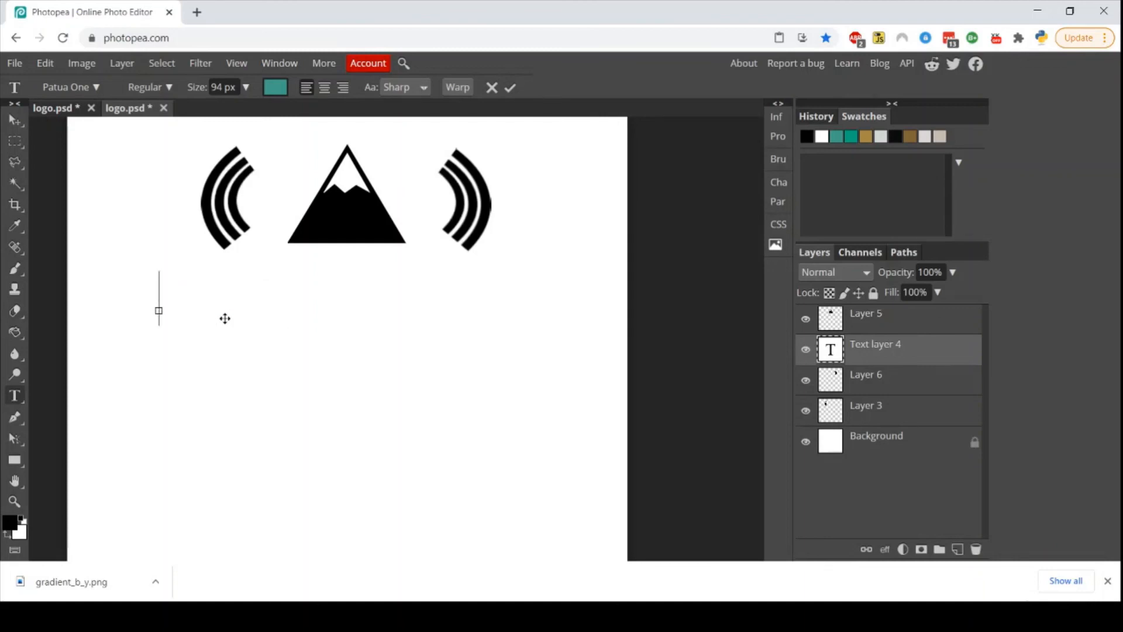
Step: Set the text colour to black (000000) and enter "peak sound" on the new text layer
left_click(278, 88)
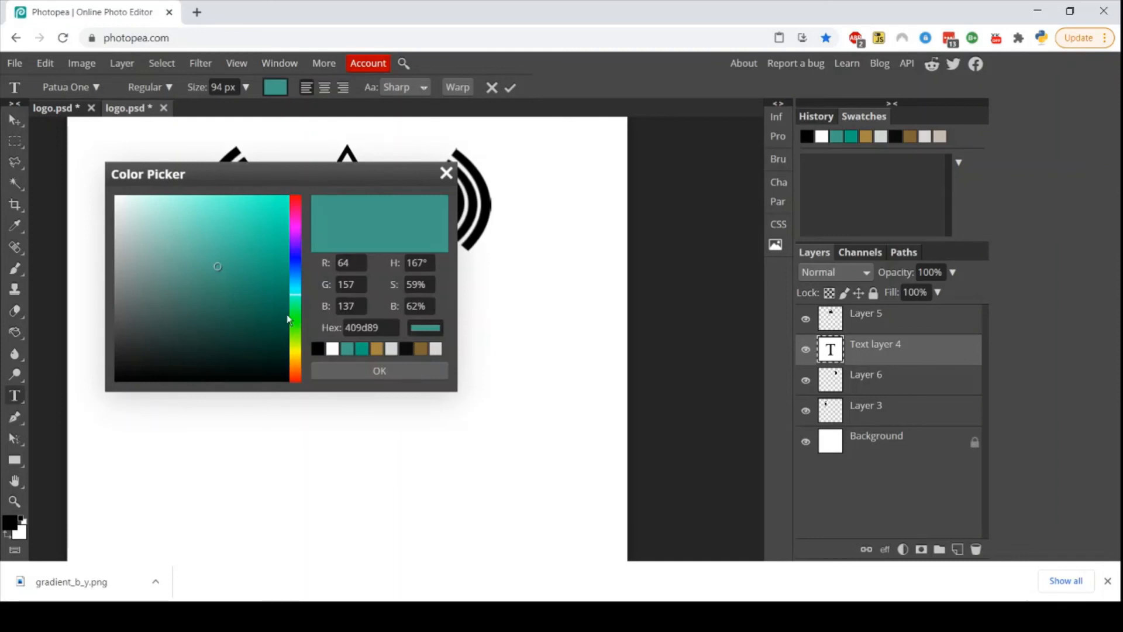
left_click(117, 380)
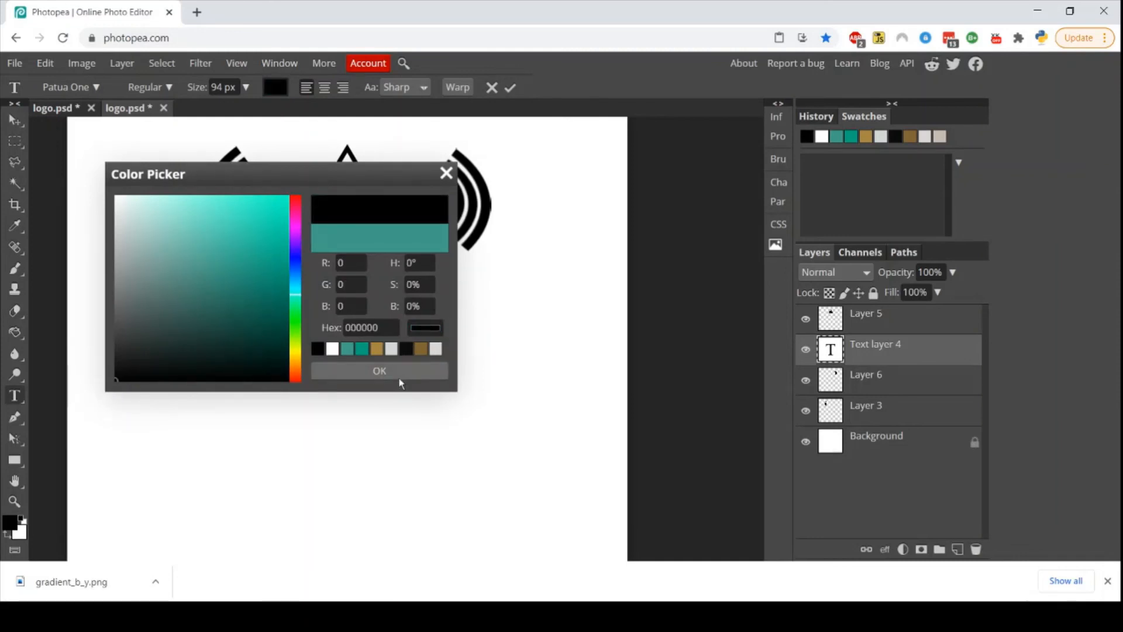
left_click(399, 378)
type("pea")
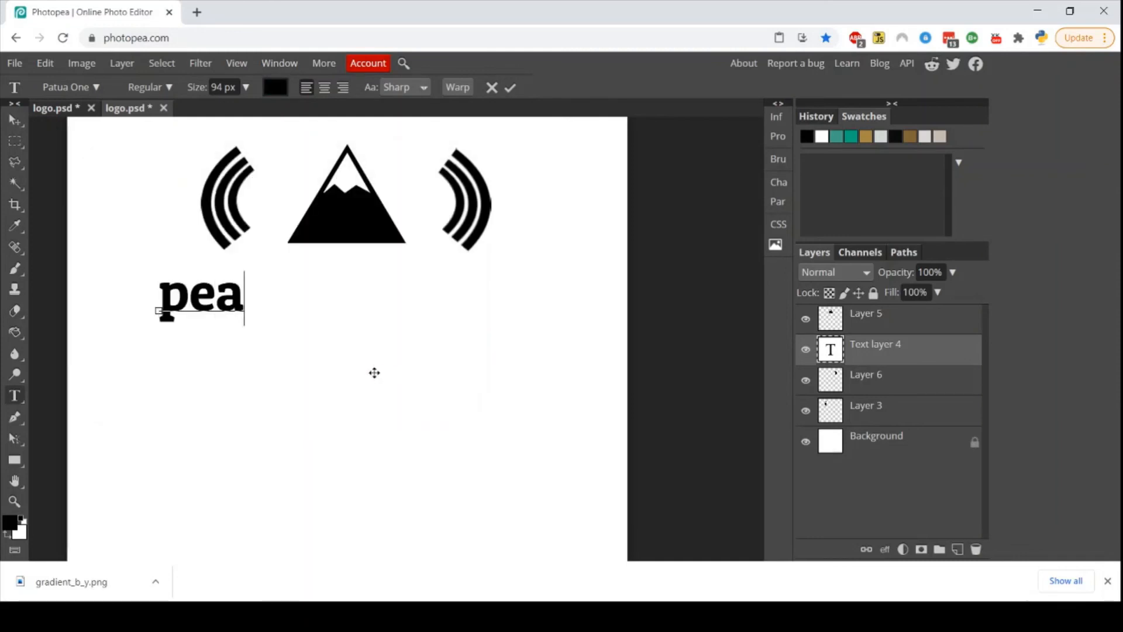
type("k sound")
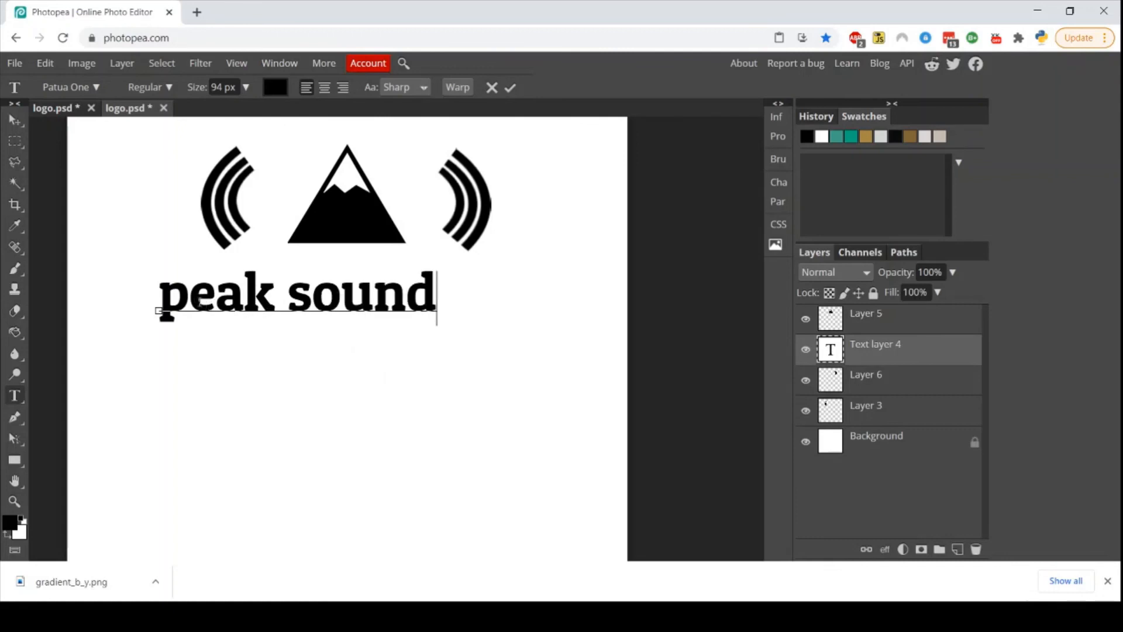
Step: Space out the letters of "peak sound" with a wider gap between the words, and shift the text slightly left beneath the mountain
left_click(199, 303)
left_click(220, 303)
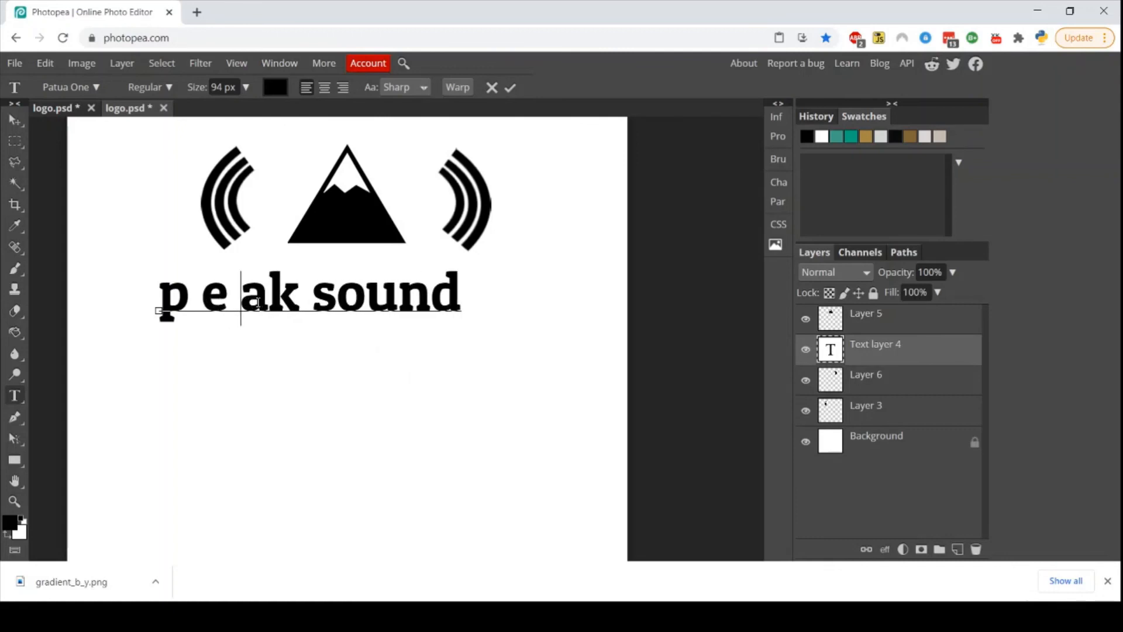
left_click(265, 303)
left_click(311, 302)
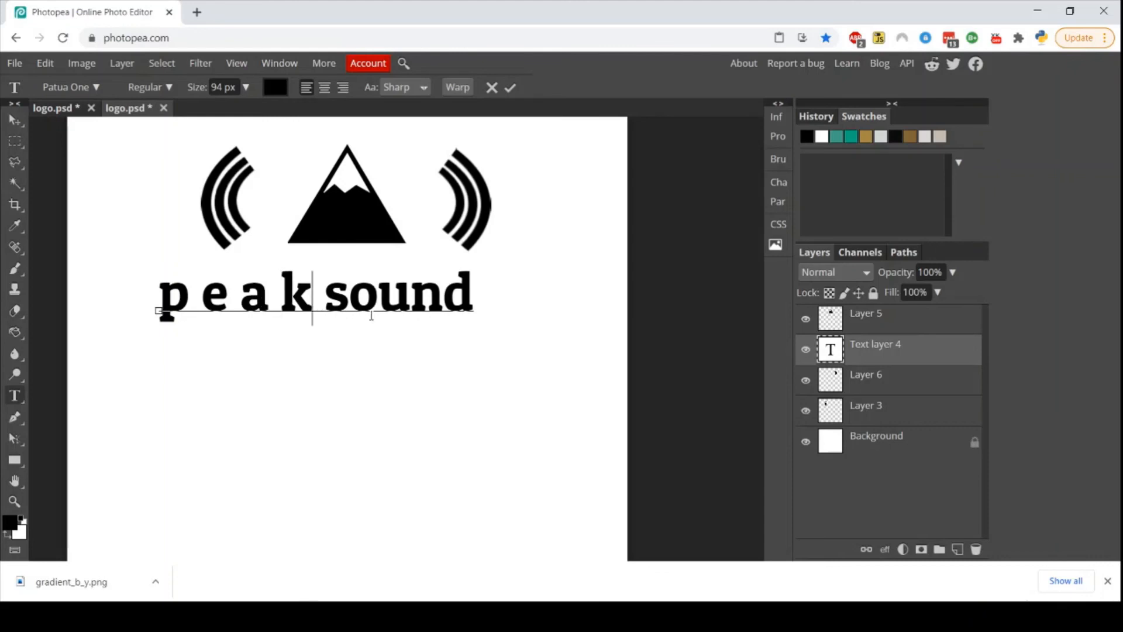
left_click(397, 303)
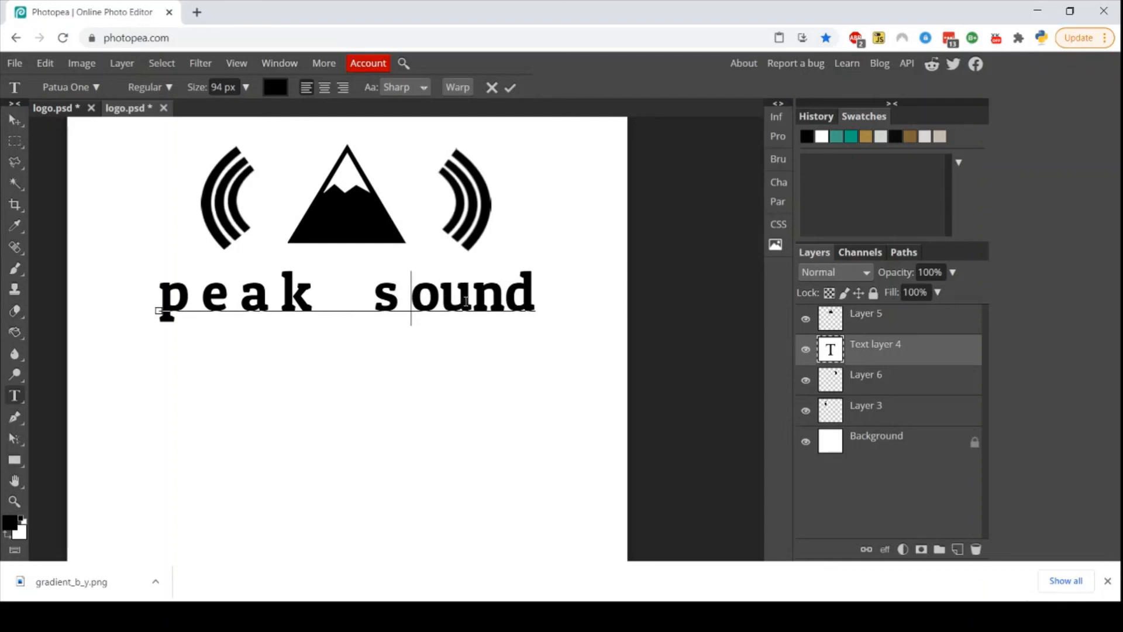
key("Right")
left_click(484, 301)
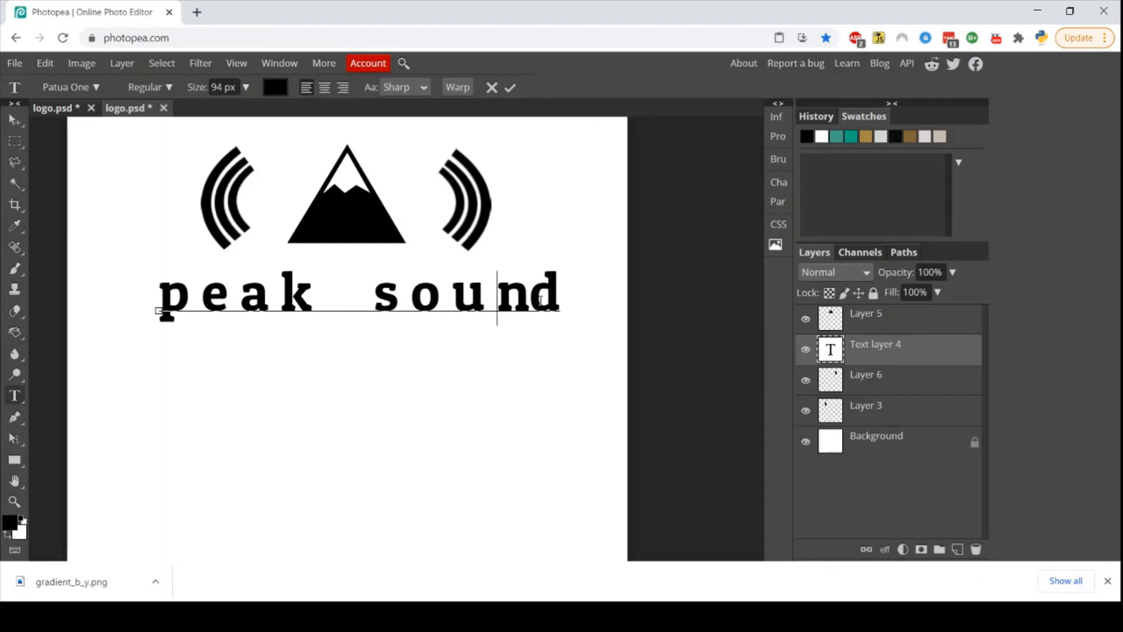
left_click(541, 300)
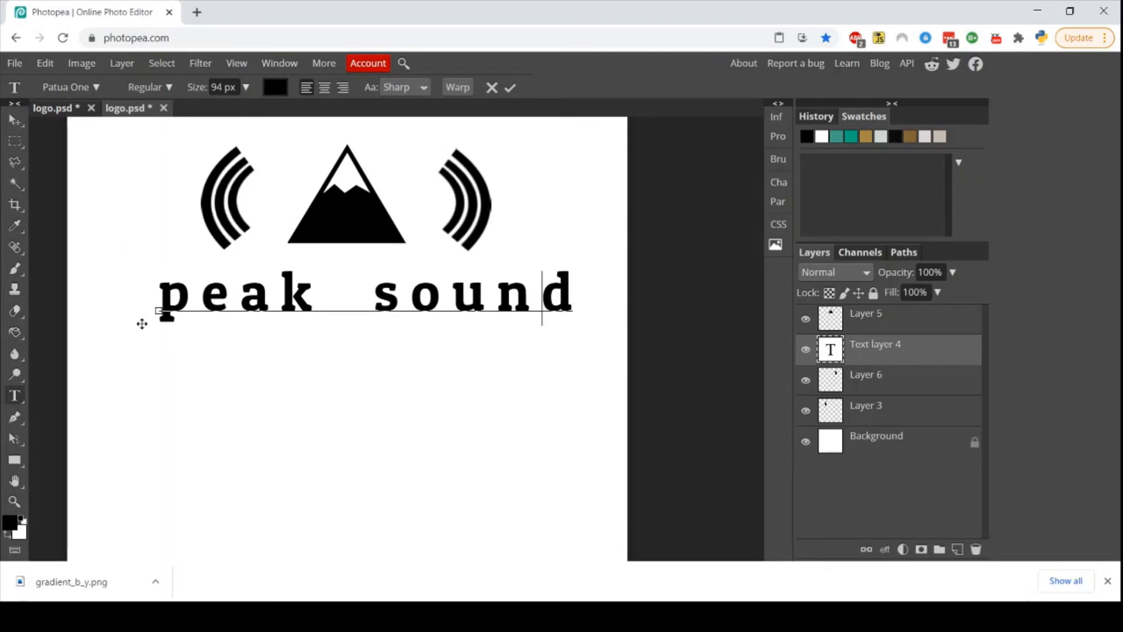
left_click_drag(138, 309, 129, 310)
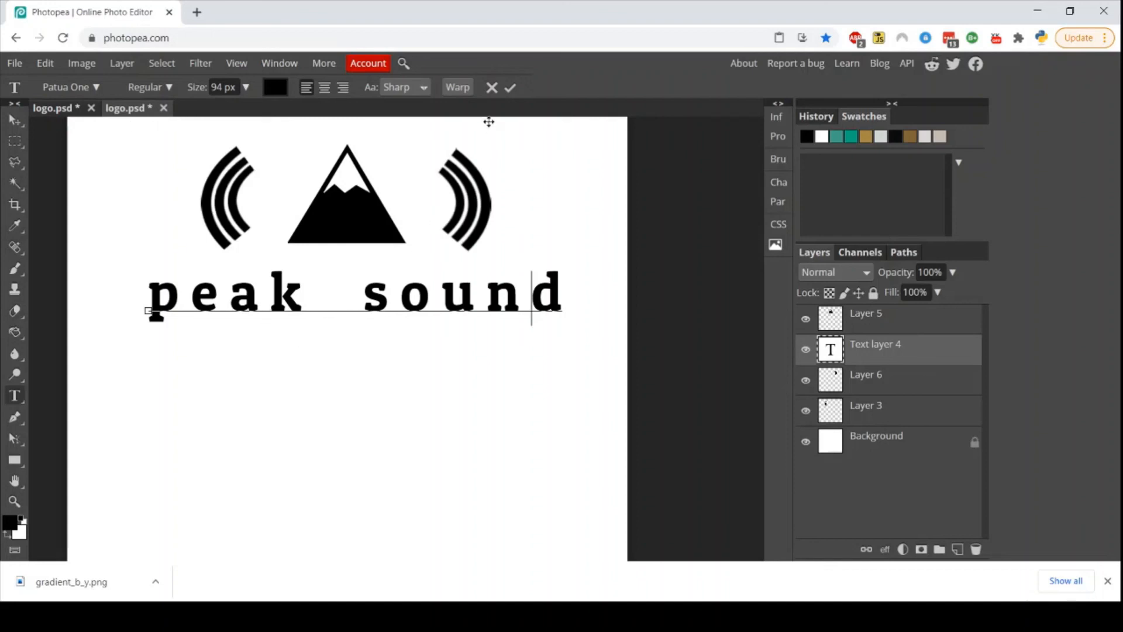
left_click(510, 87)
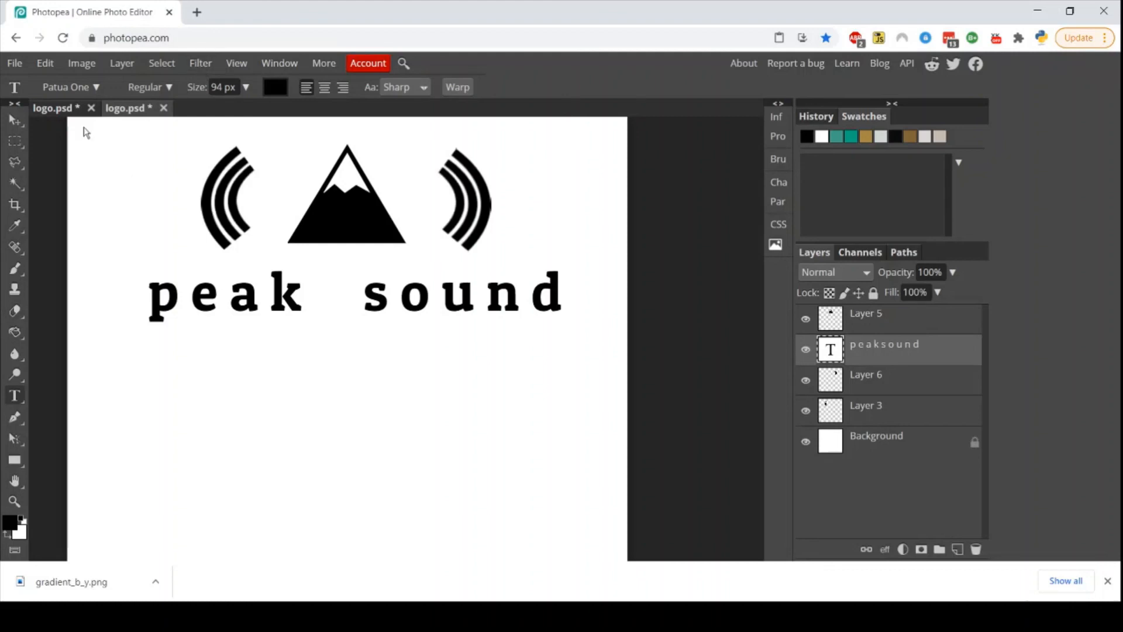
Step: Add an empty layer above the text and apply a rough texture filter to the mountain, text and arc layers
left_click_drag(103, 126, 595, 389)
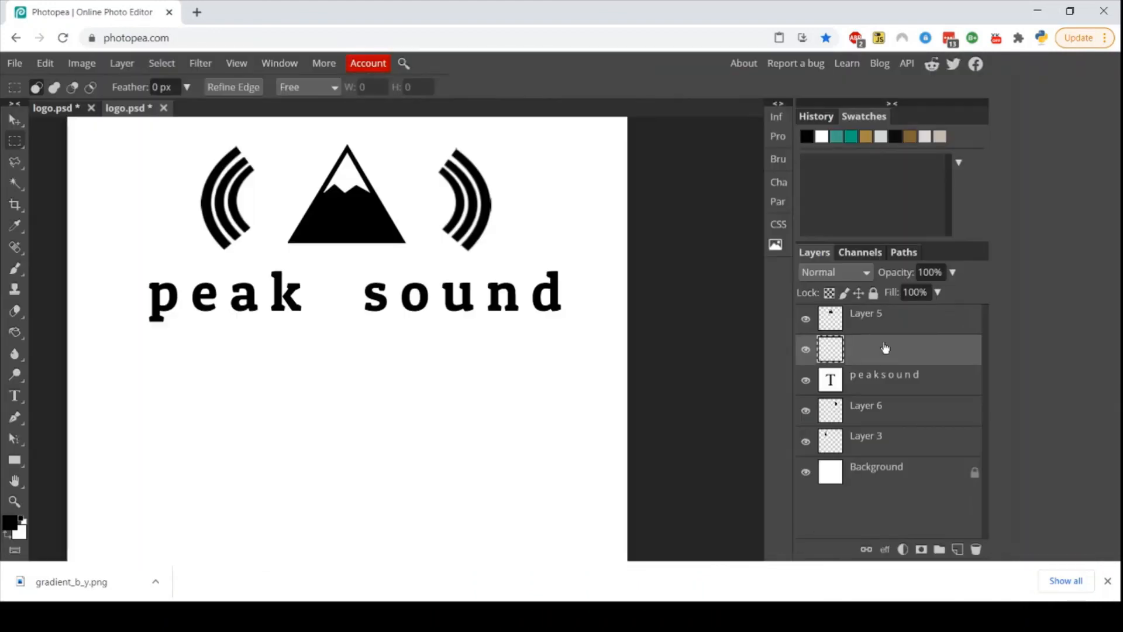
left_click(199, 63)
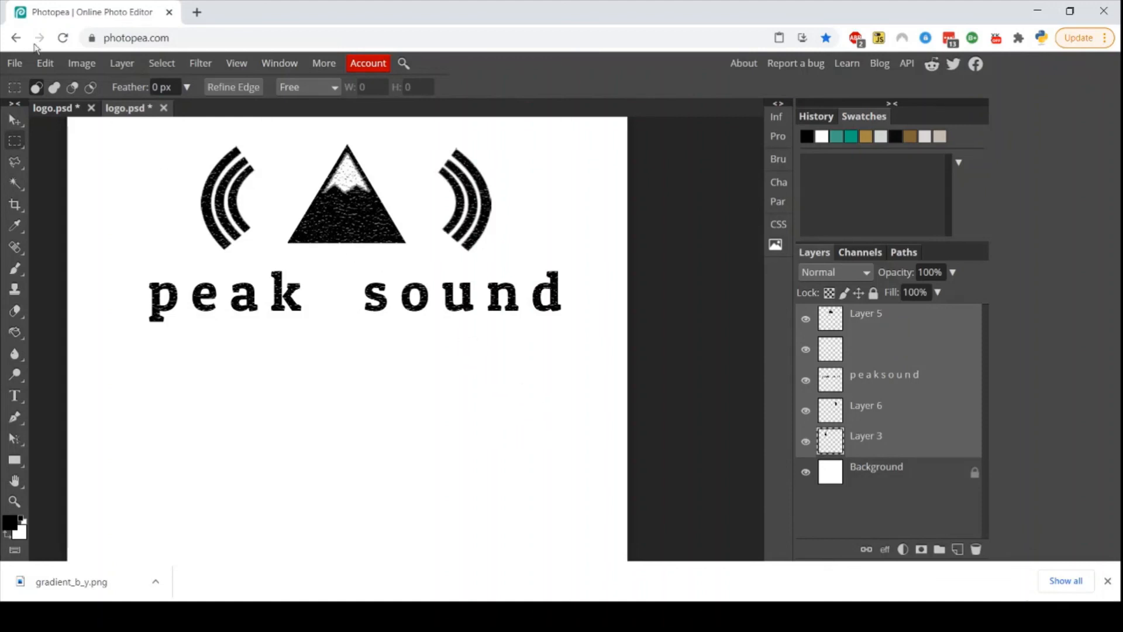
Step: Reduce the canvas height to 300 px, anchored at the top centre
left_click(81, 63)
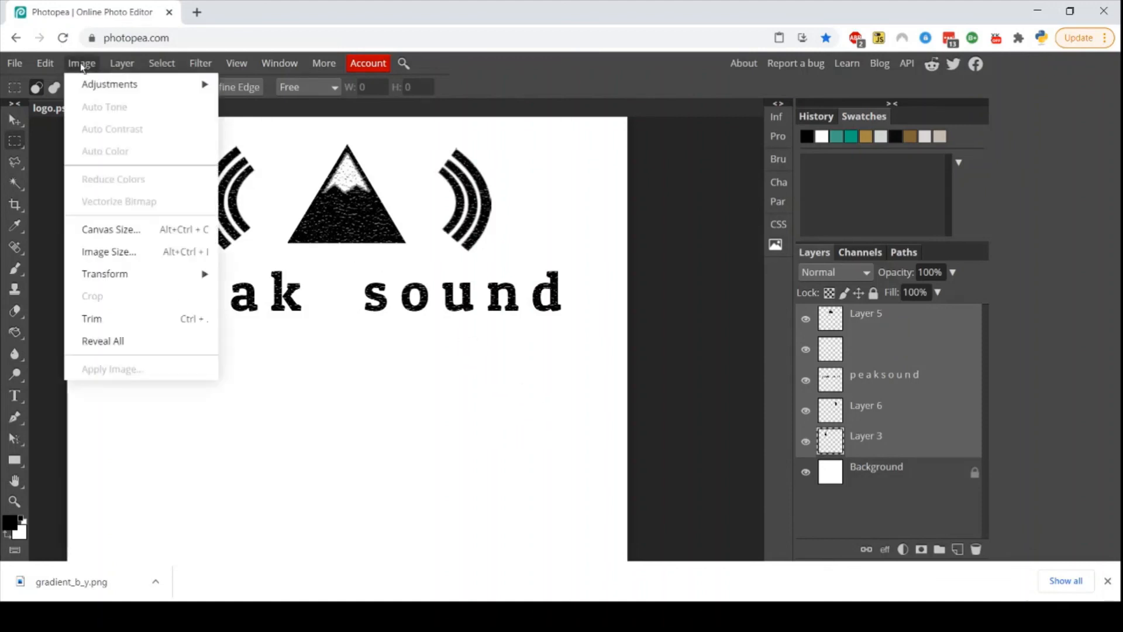
left_click(124, 229)
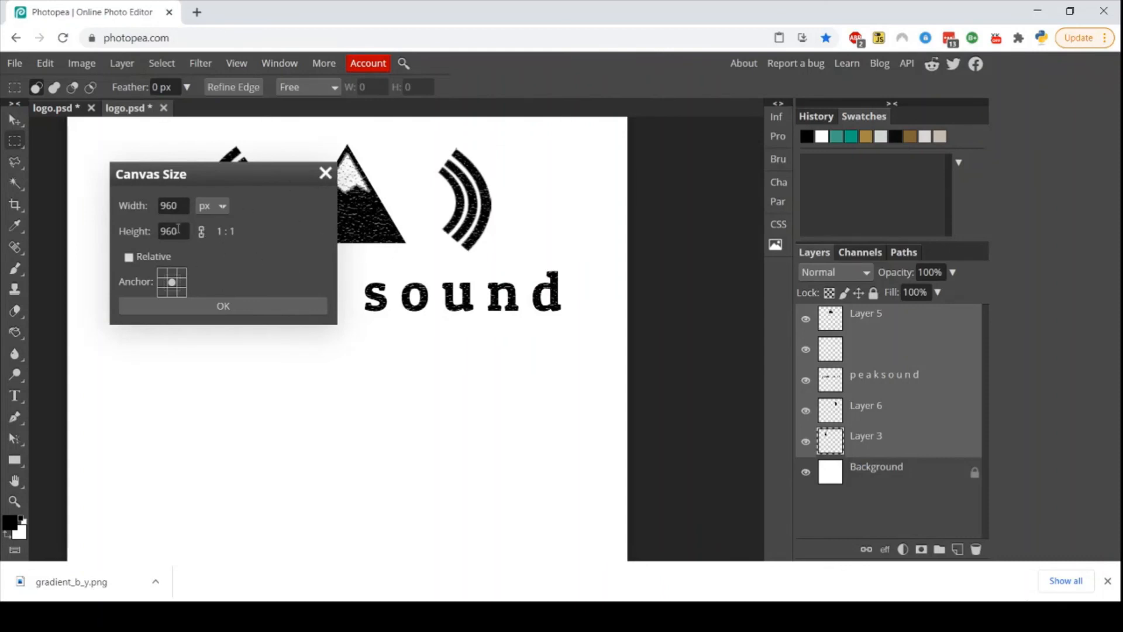
left_click_drag(178, 228, 157, 226)
key("BackSpace")
type("300")
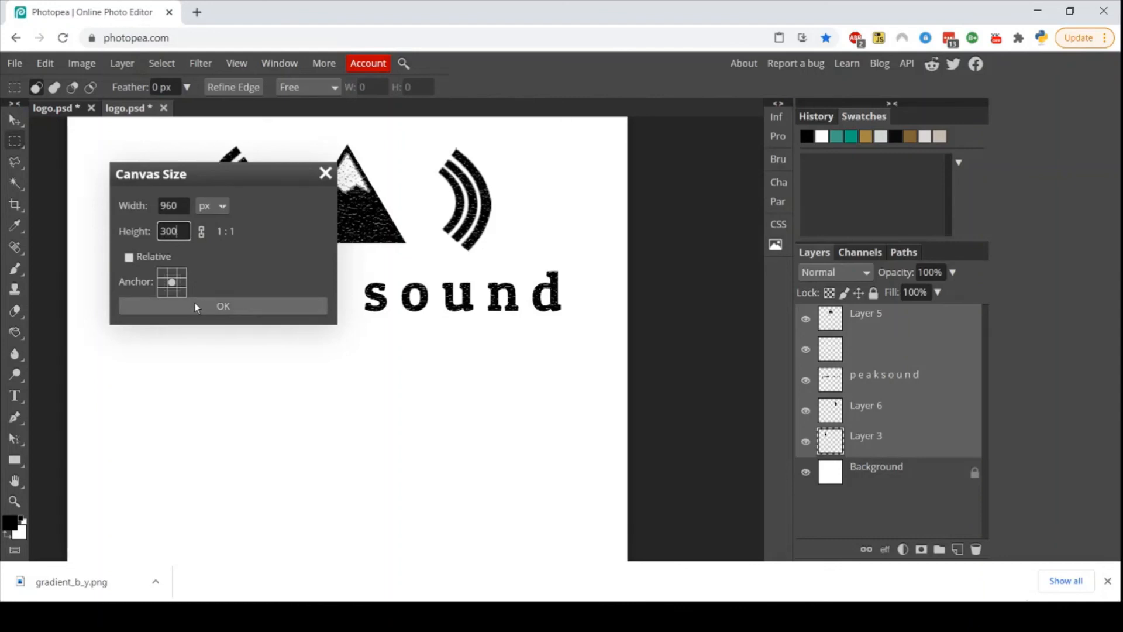
left_click(171, 292)
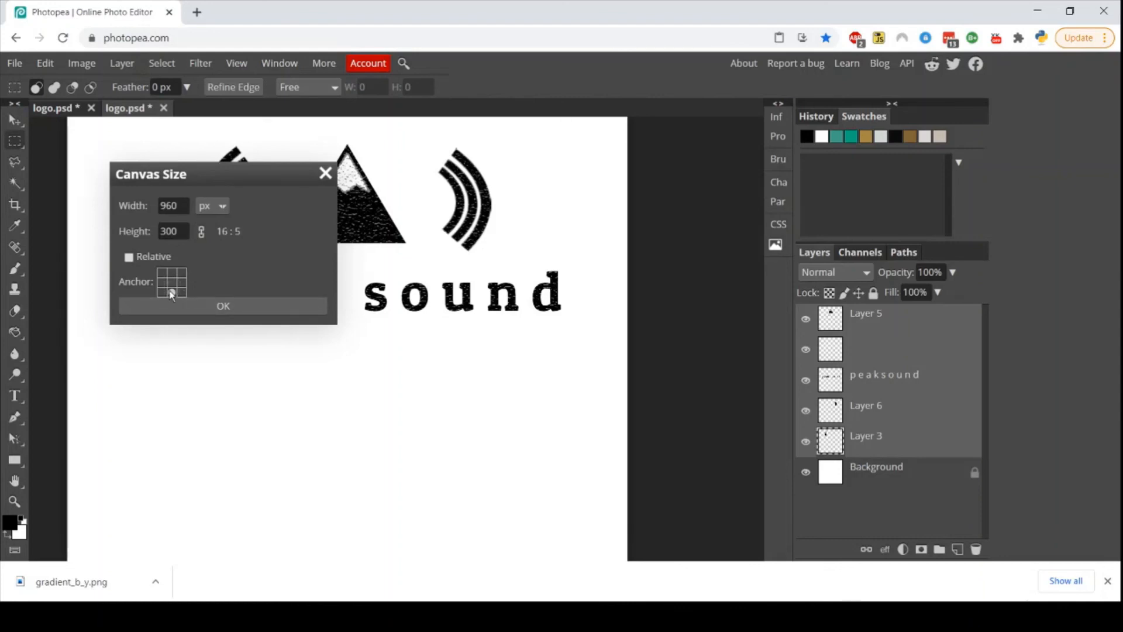
left_click(171, 274)
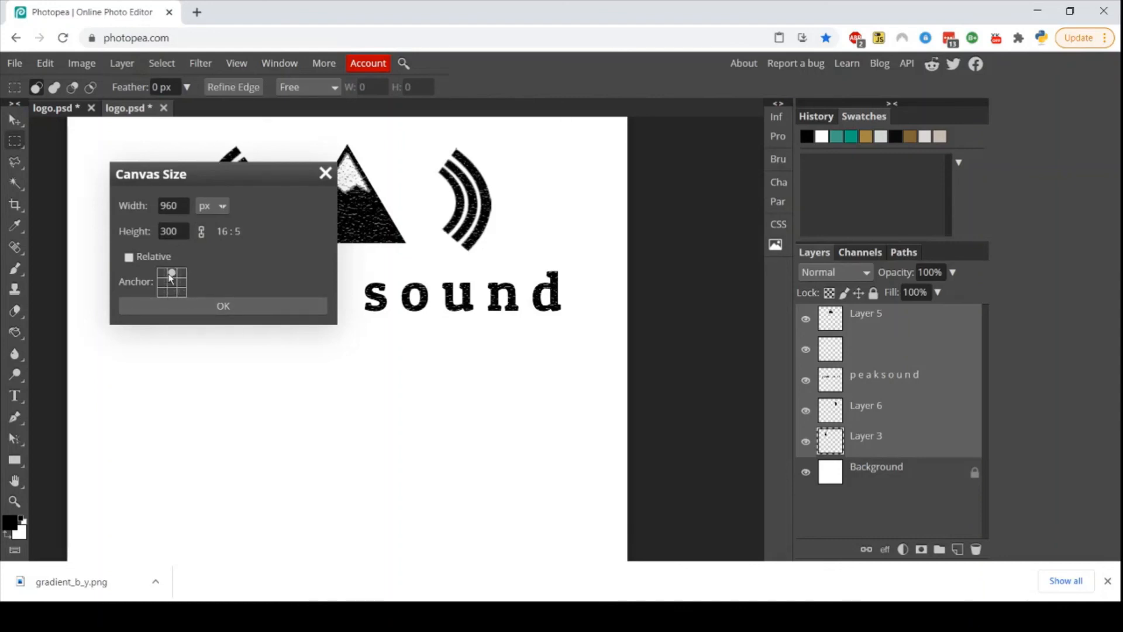
left_click(218, 310)
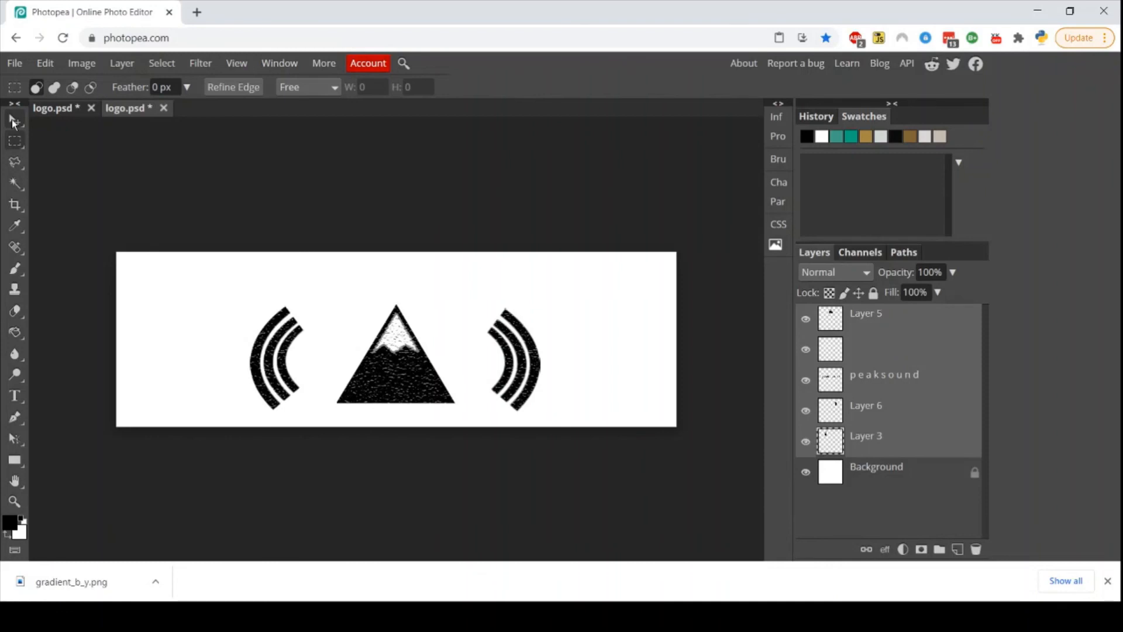
Step: Move the mountain, arcs and text together up and slightly left so the text comes back onto the canvas
left_click(12, 119)
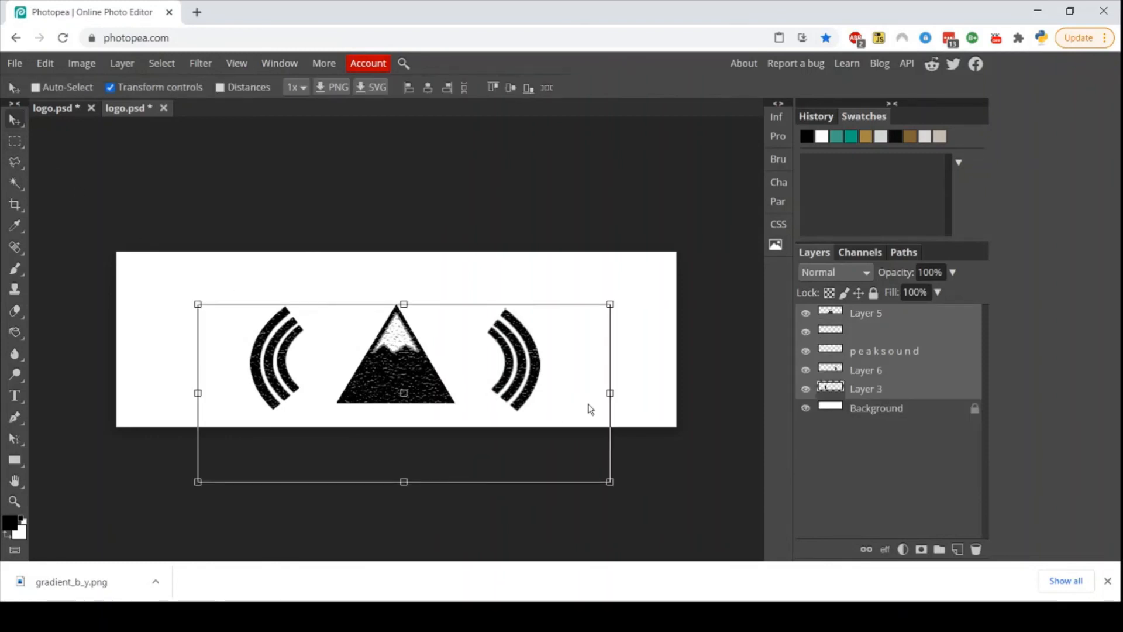
left_click_drag(589, 404, 581, 366)
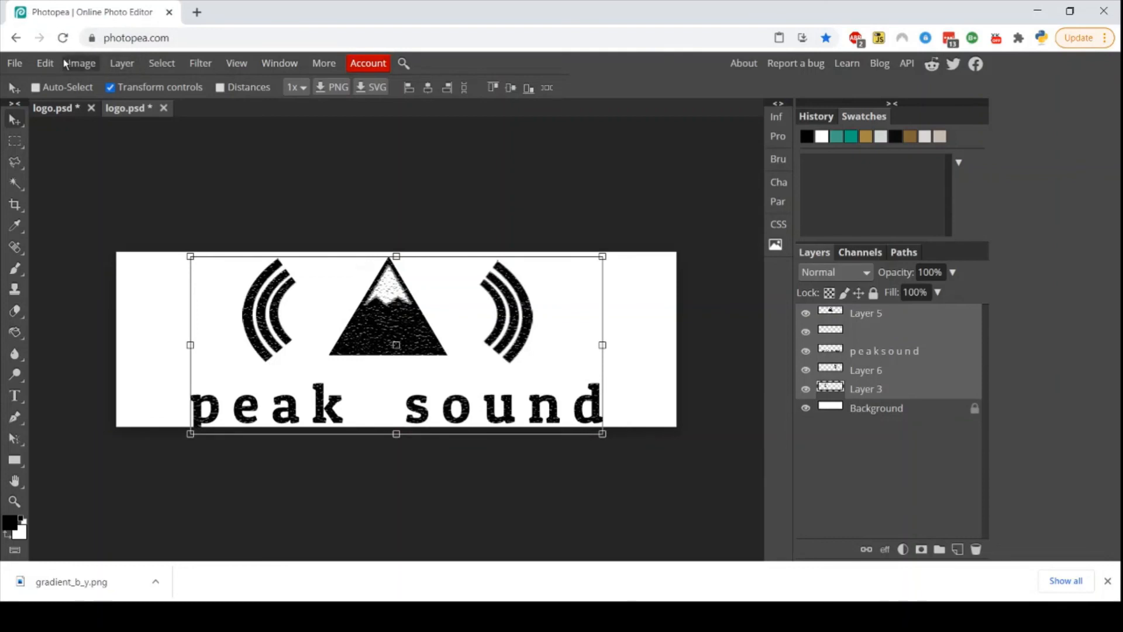
Step: Set the canvas height to 380 px and shift the whole logo artwork down and slightly right to balance its margins
left_click(81, 64)
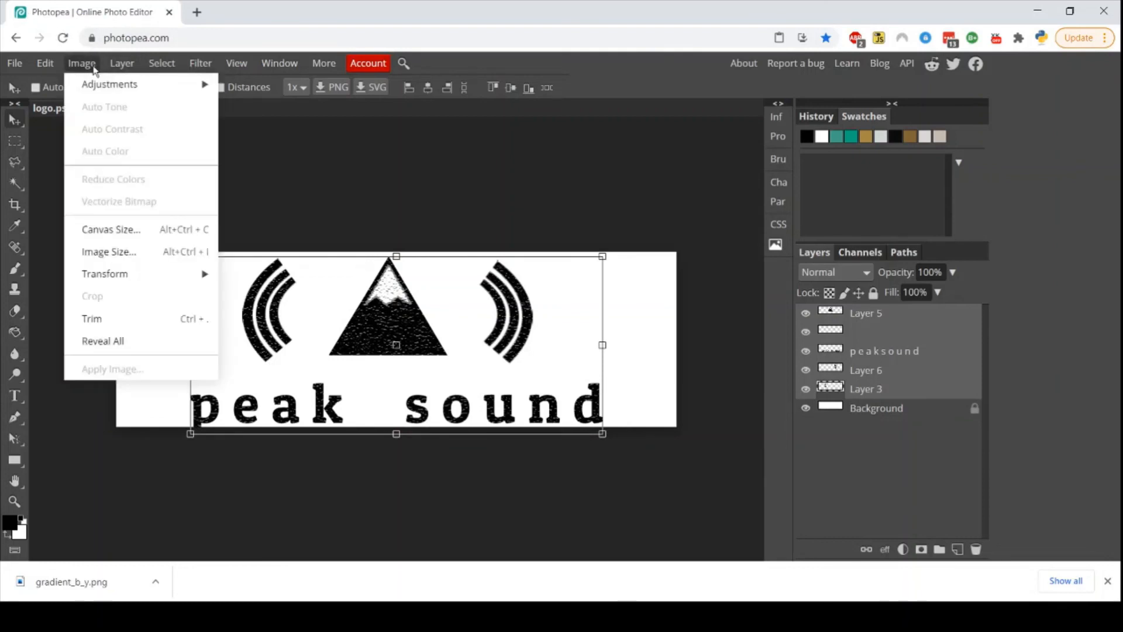
left_click(121, 230)
left_click_drag(178, 232, 153, 231)
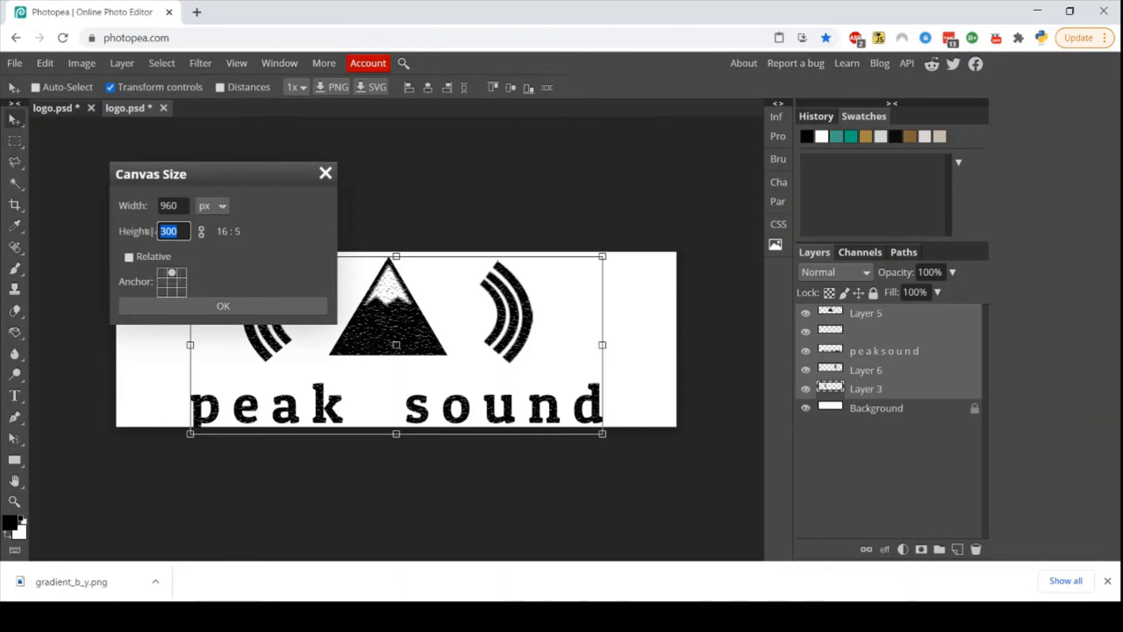
type("380")
left_click(188, 304)
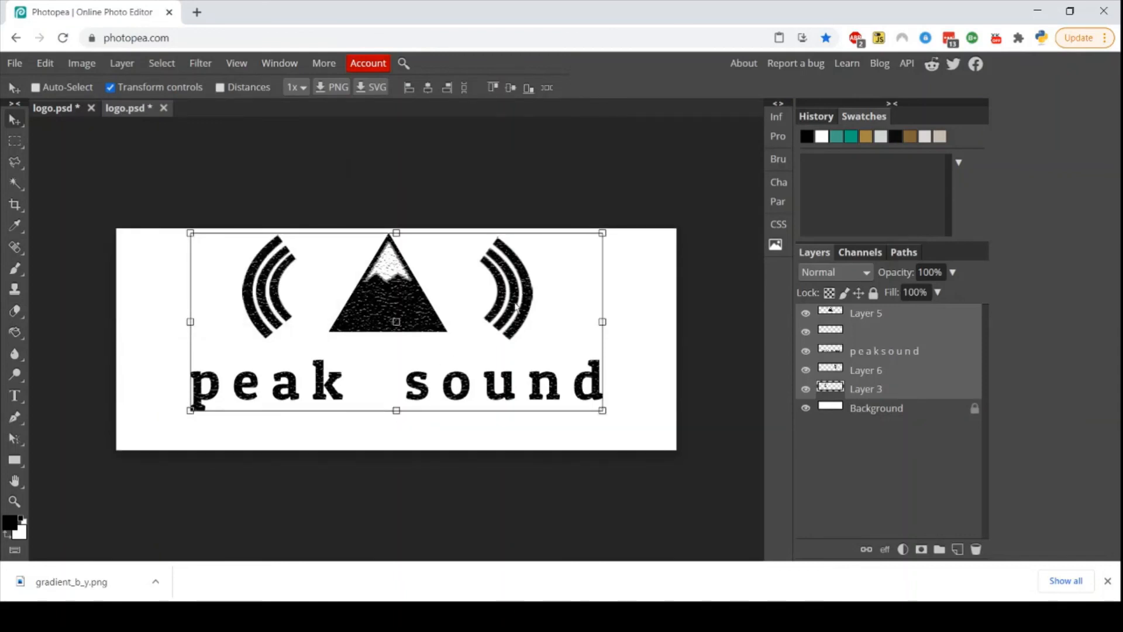
left_click_drag(562, 329, 576, 342)
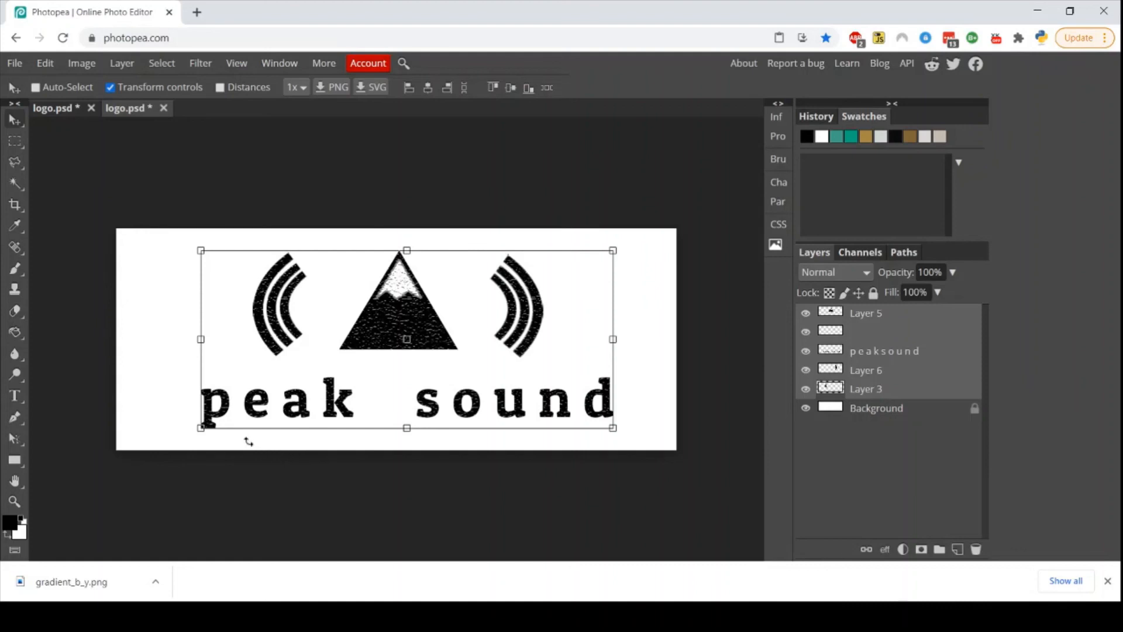
left_click(14, 141)
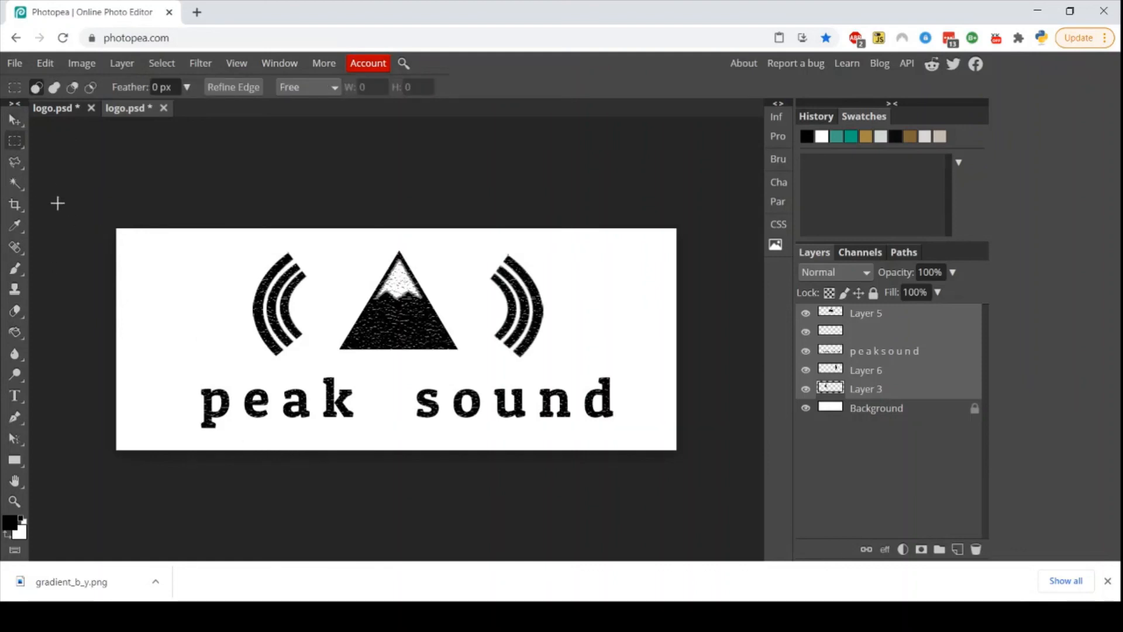